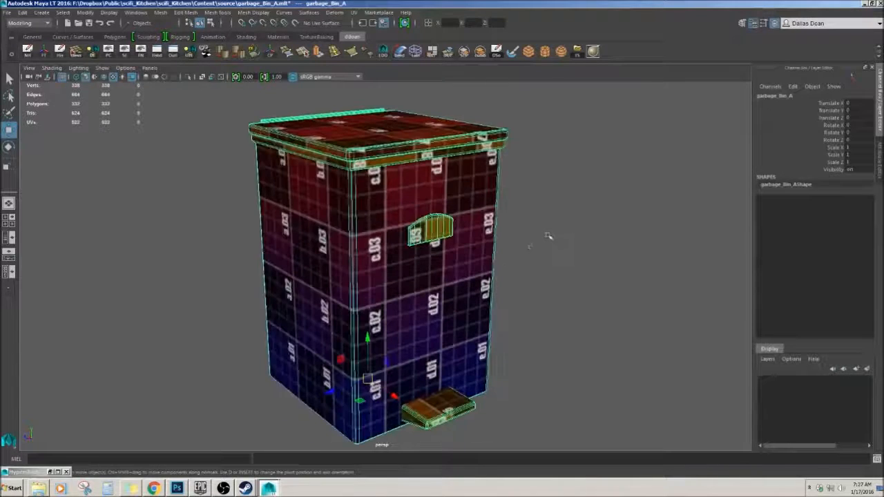
Step: Switch the workspace to the saved Persp/UV Editor layout, showing the garbage bin beside its UVs
alt+drag(413, 244, 336, 253)
click(345, 251)
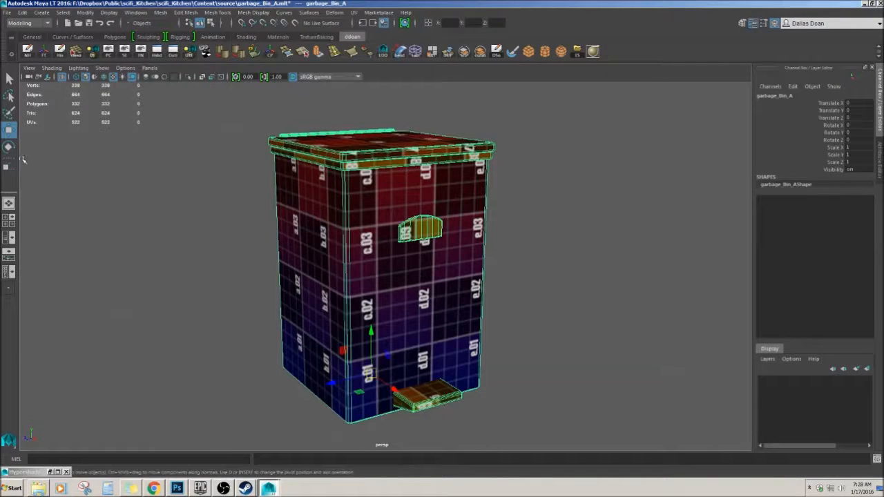
click(149, 68)
mouse_move(207, 135)
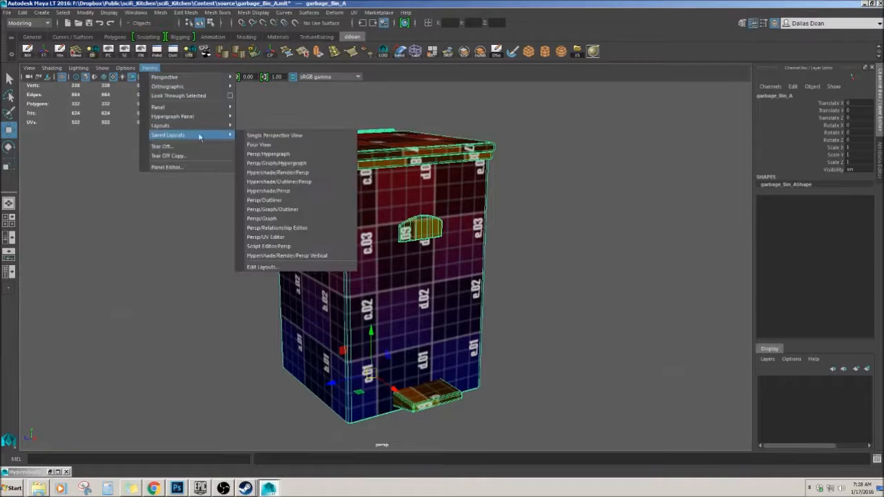
click(293, 237)
scroll(507, 287, down, 4)
scroll(525, 278, up, 2)
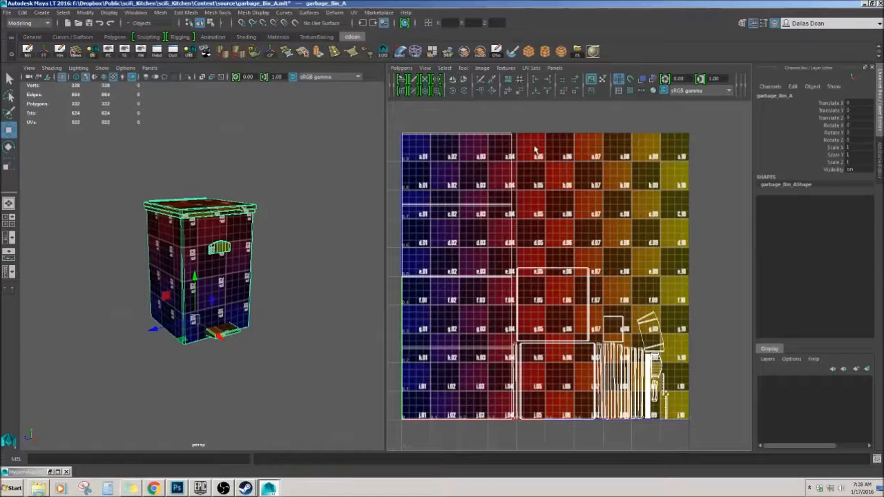
Step: Dim the checker image behind the UV shells and view the bin's front and side up close
click(590, 90)
scroll(273, 266, up, 5)
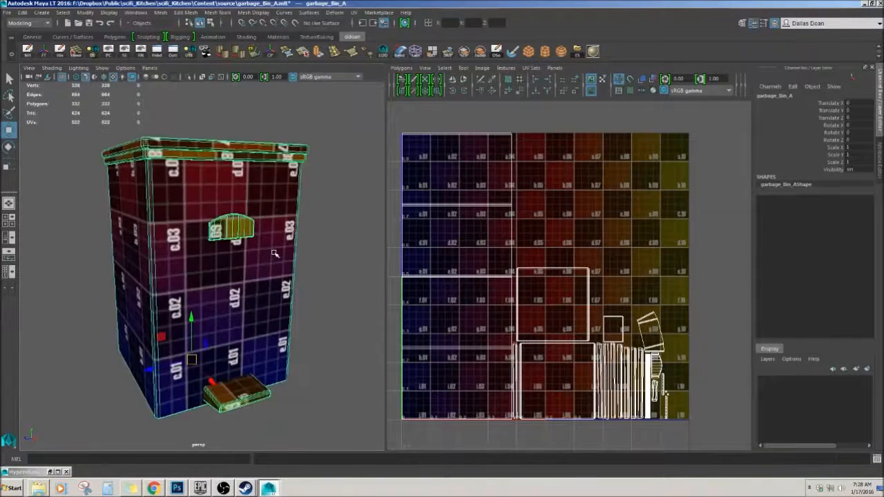
scroll(275, 254, up, 4)
alt+drag(276, 254, 209, 245)
scroll(215, 248, down, 4)
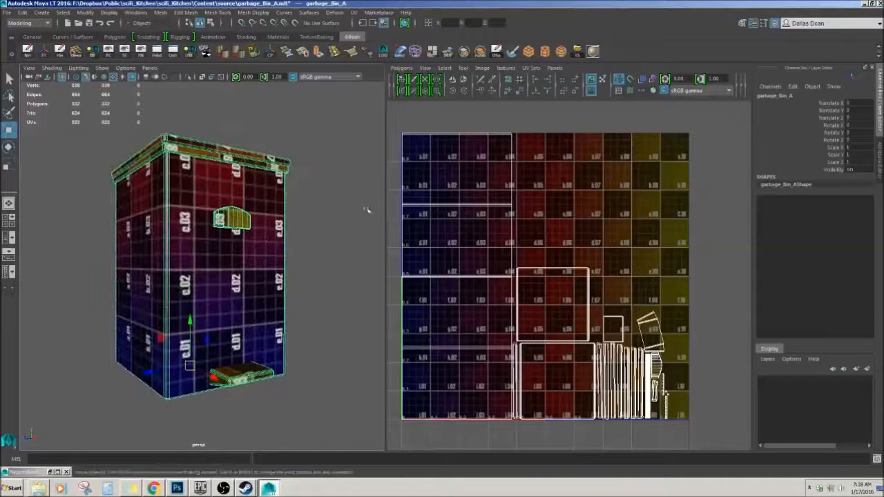
Step: While exporting the selection, create a folder named substance in the scifi_Kitchen project folder beside Content and open it
click(7, 12)
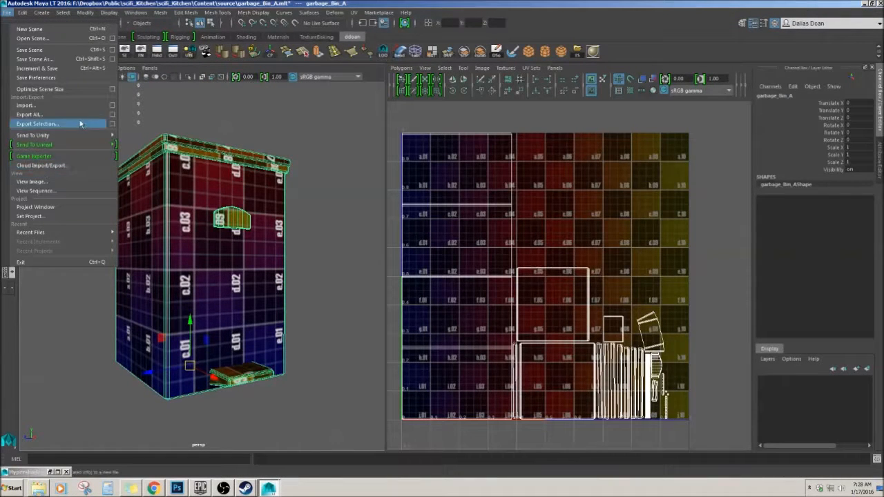
click(38, 124)
click(246, 195)
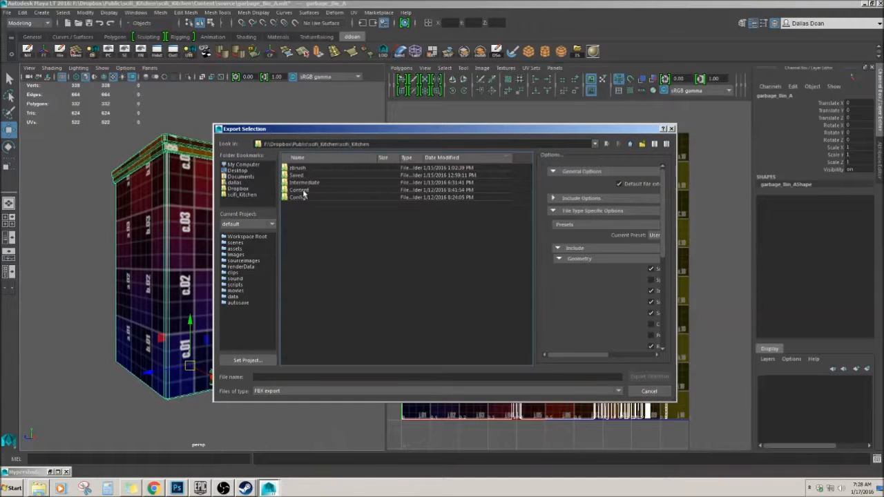
double_click(304, 191)
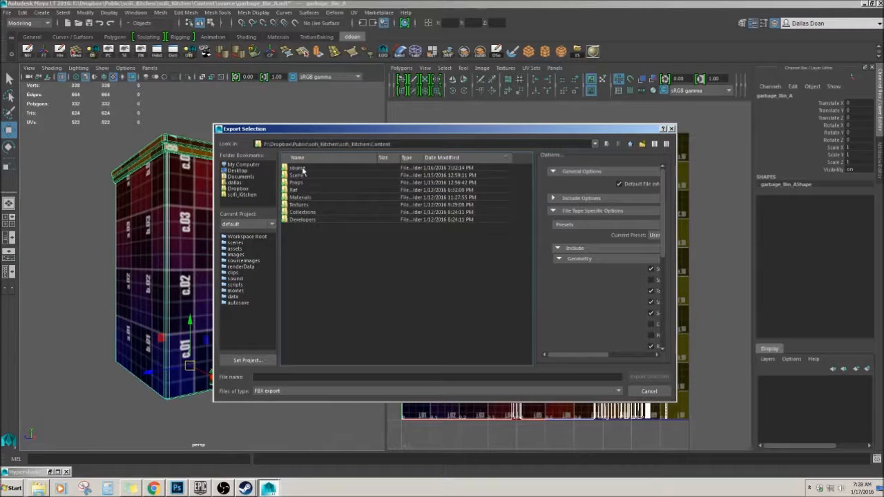
click(302, 169)
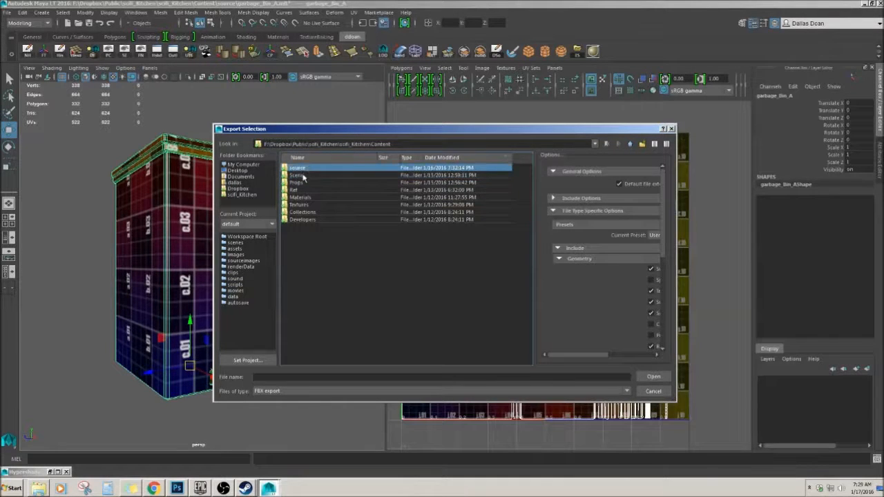
click(302, 176)
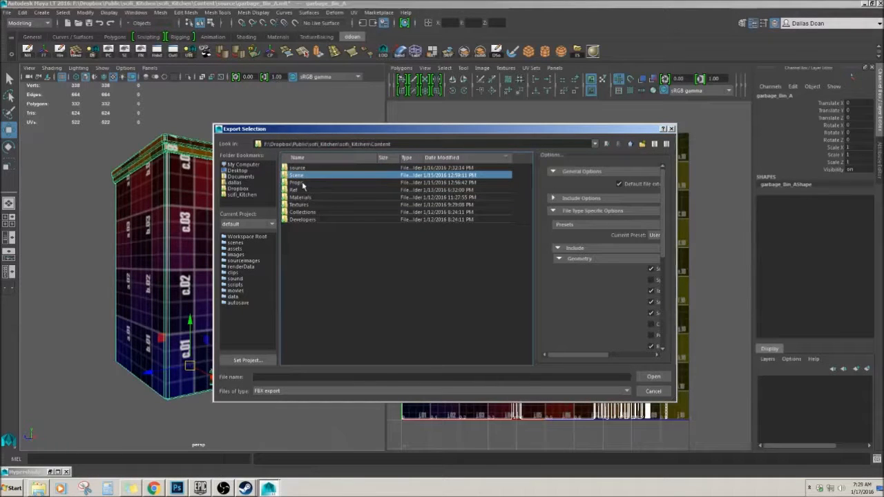
click(630, 145)
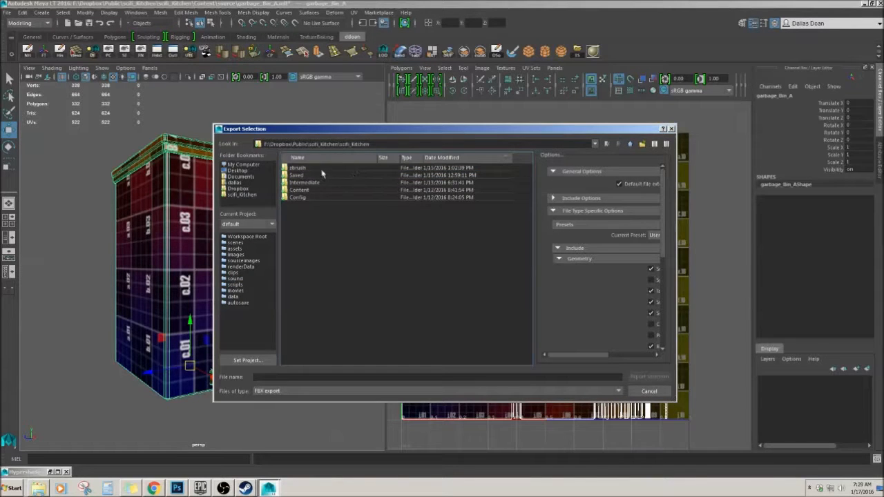
click(641, 144)
text(fubstance)
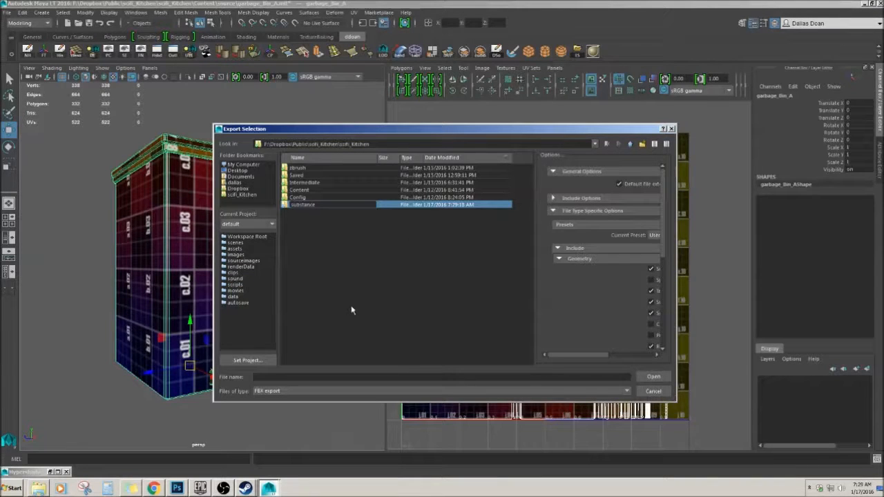
key(Return)
key(Return)
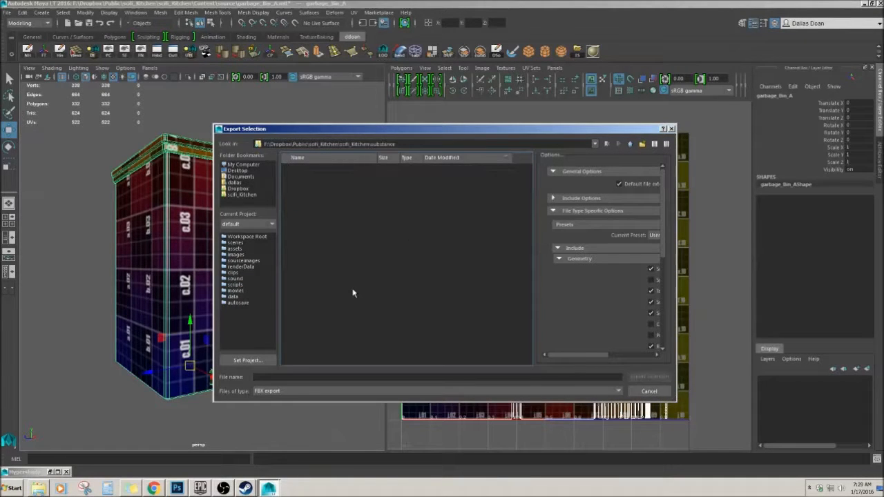
click(279, 375)
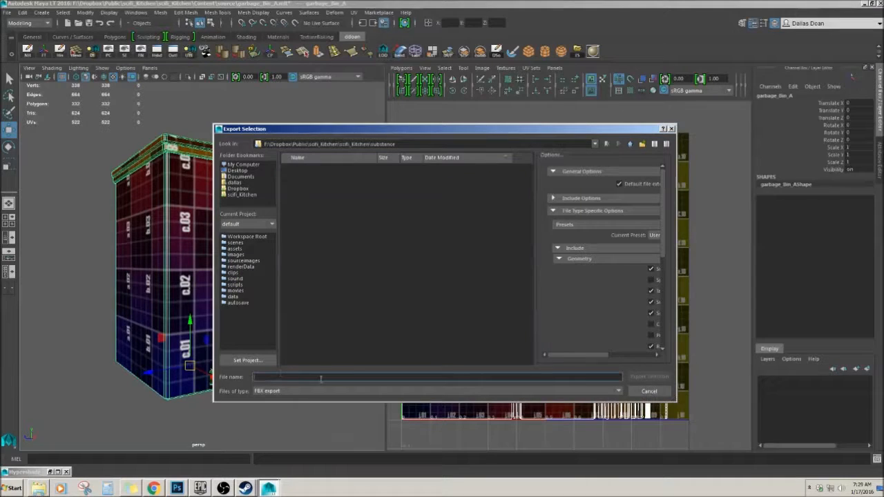
key(ctrl+v)
click(660, 392)
click(317, 190)
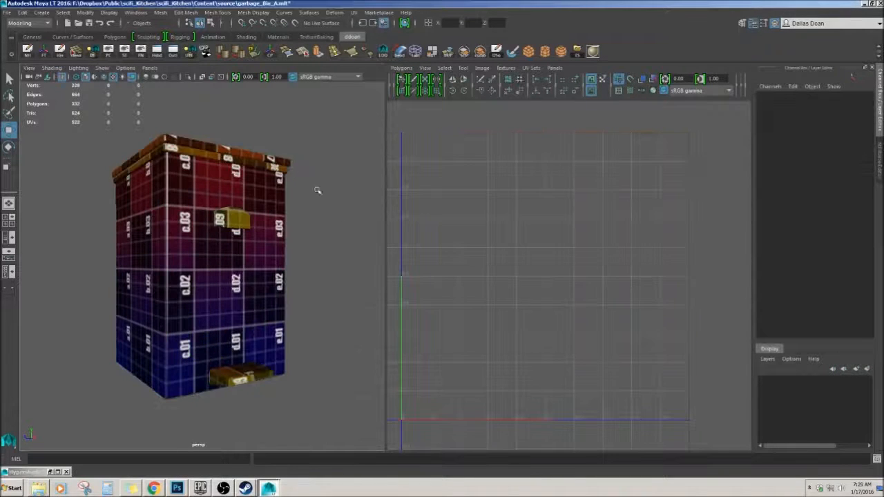
Step: Select garbage_Bin_A in the Outliner and minimize the Outliner window
click(172, 50)
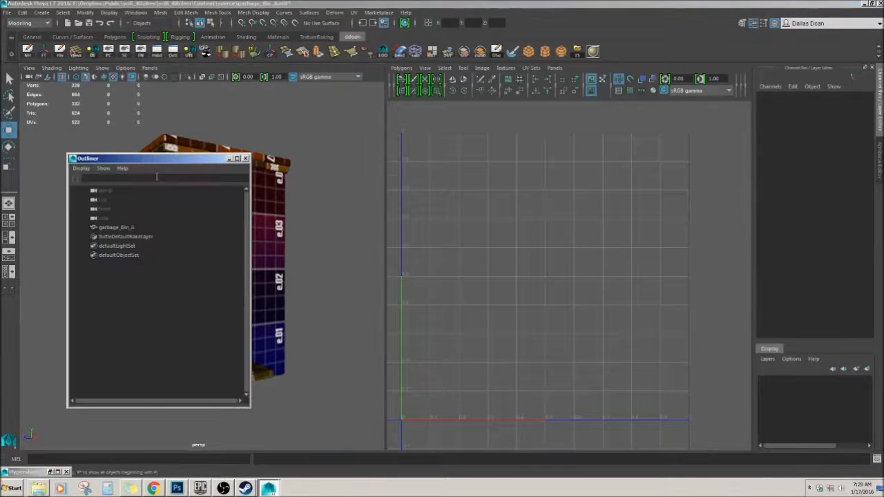
click(105, 231)
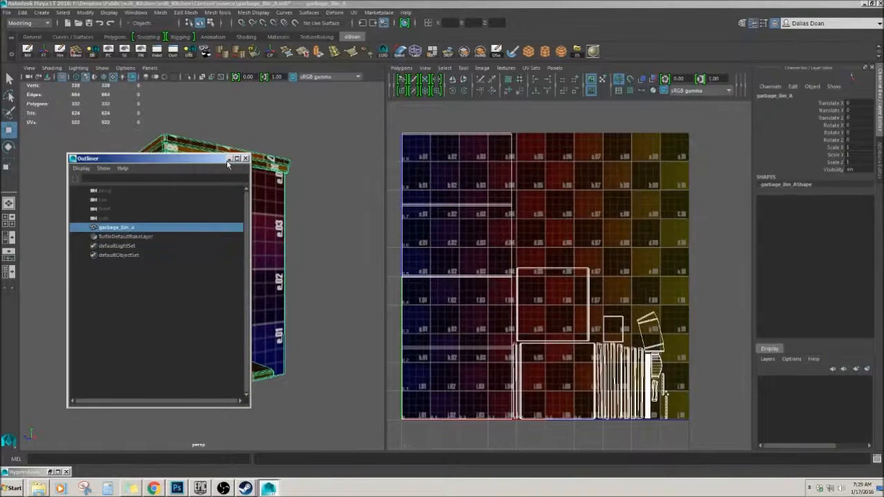
click(229, 159)
alt+drag(201, 214, 199, 206)
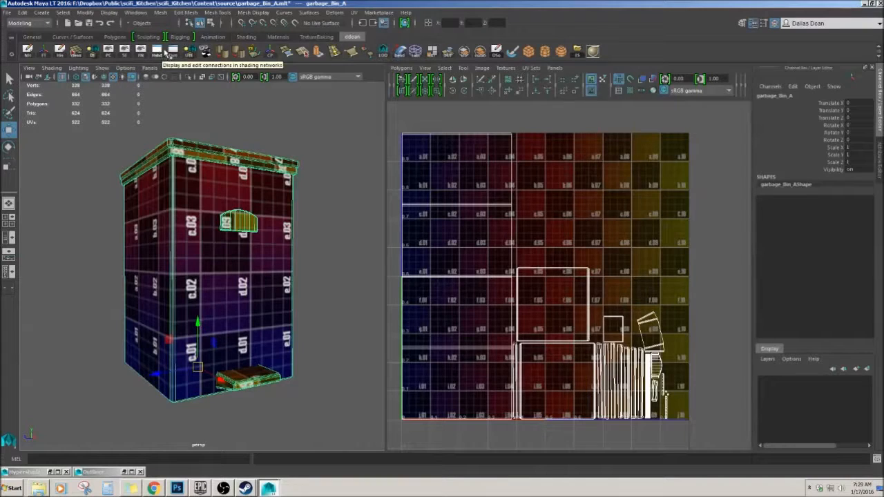
Step: Start exporting the selected bin with the file name garbage_Bin_A and choose the project's substance folder as destination
click(8, 12)
click(42, 124)
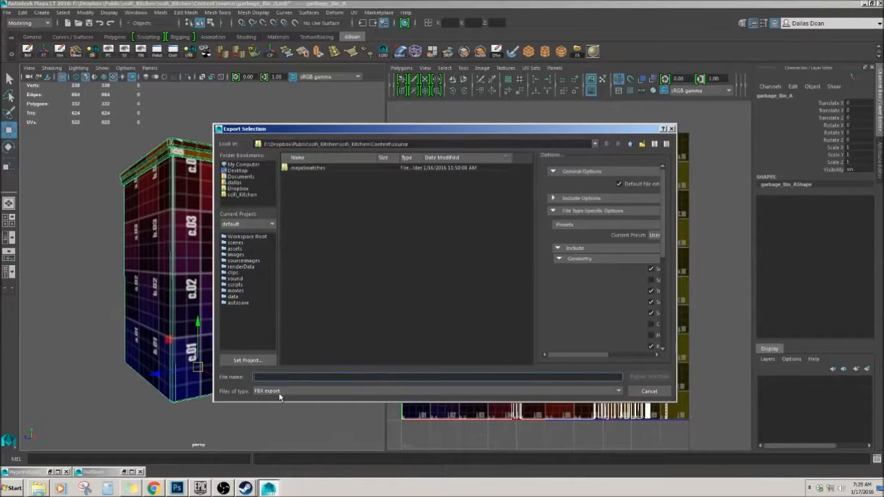
text(garbage_Bin_A)
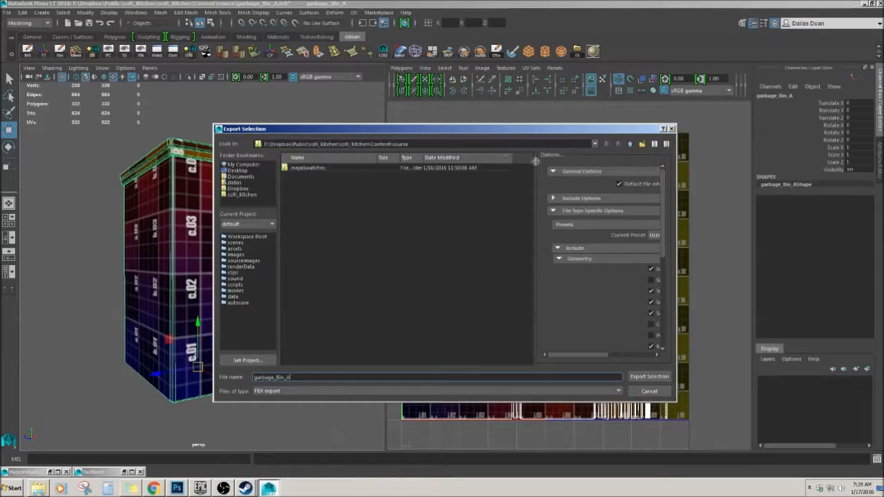
click(629, 144)
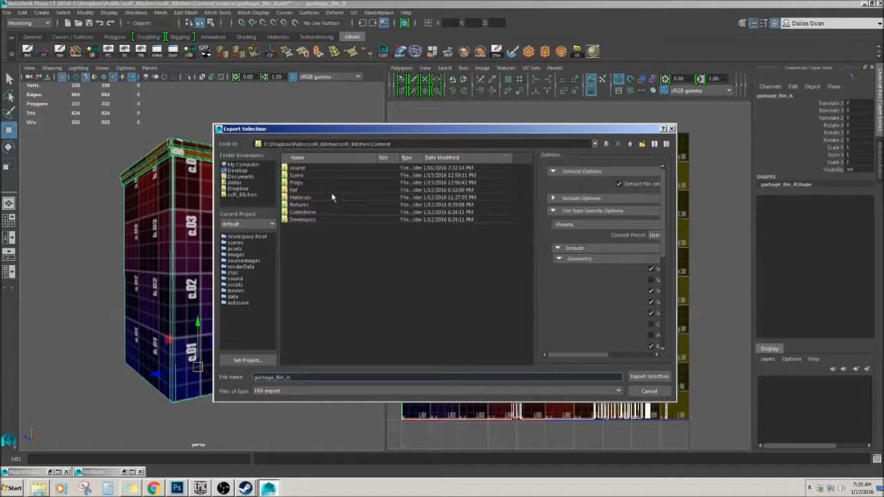
click(297, 168)
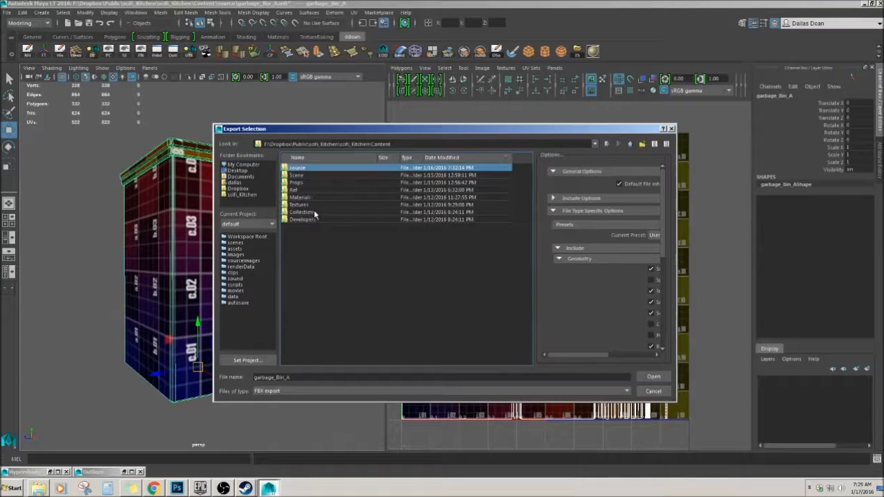
drag(304, 221, 303, 182)
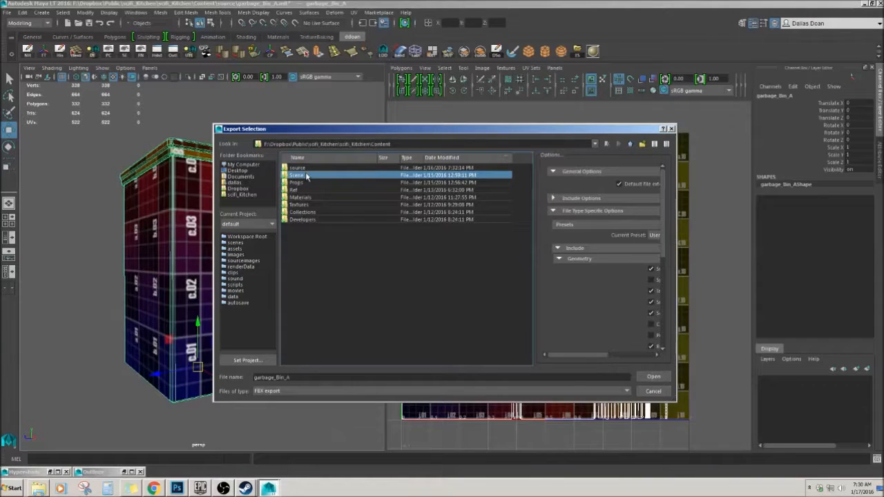
click(311, 169)
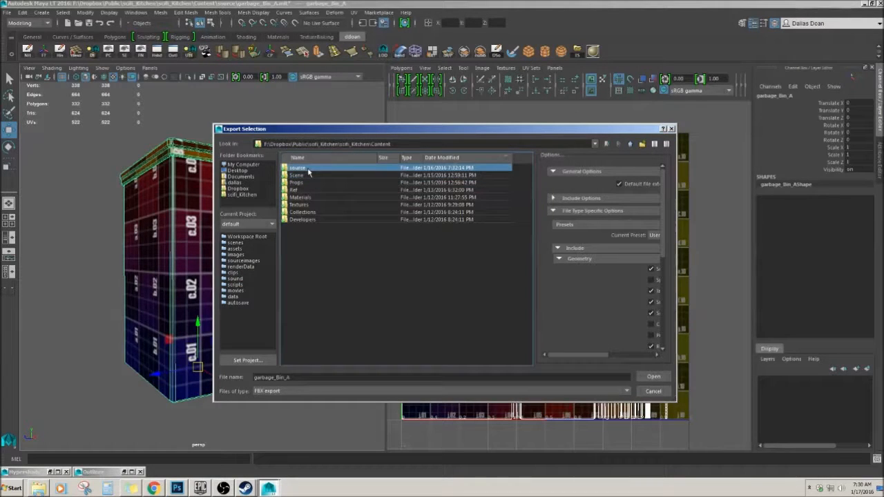
click(307, 175)
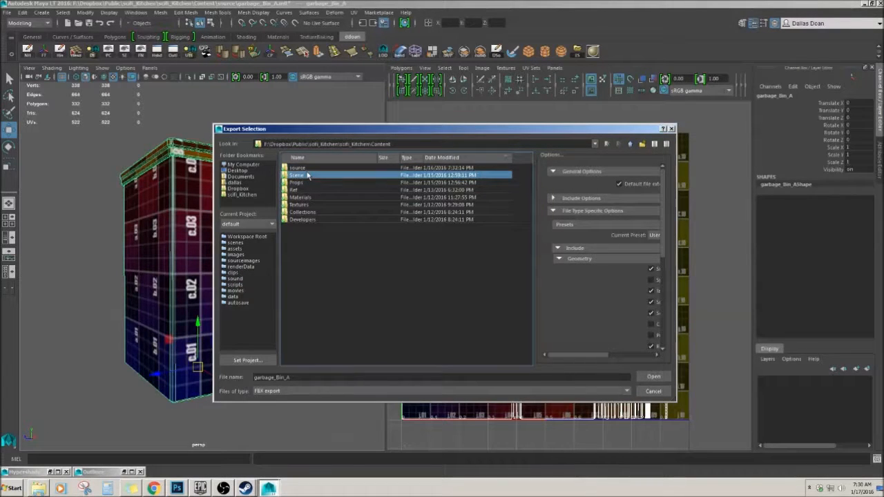
click(627, 143)
double_click(308, 178)
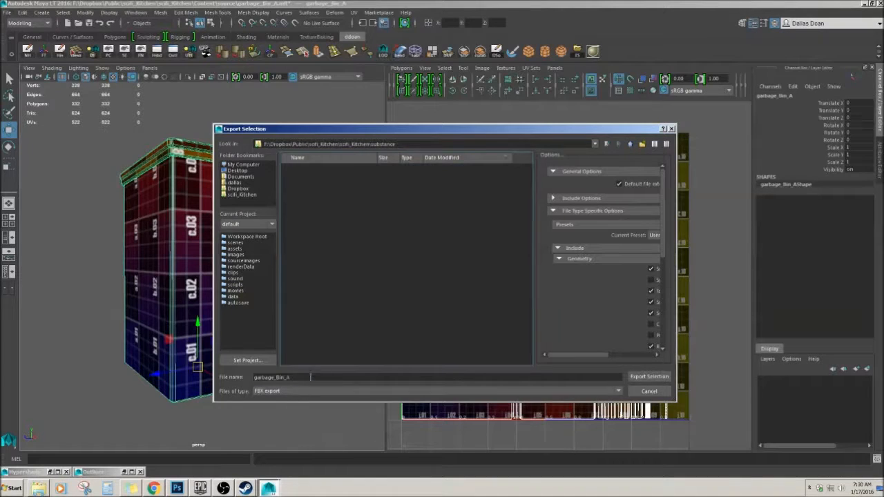
Step: Set the export file type to OBJ, export the selection and deselect the bin
click(351, 390)
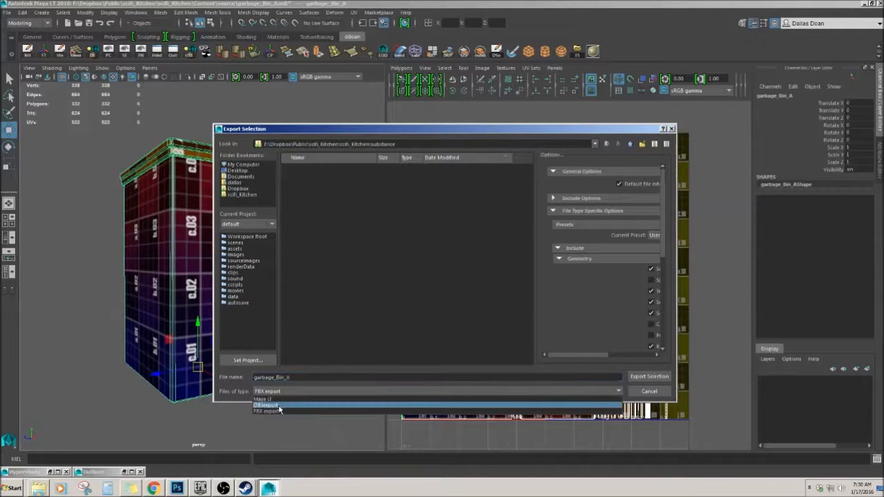
click(280, 408)
click(649, 378)
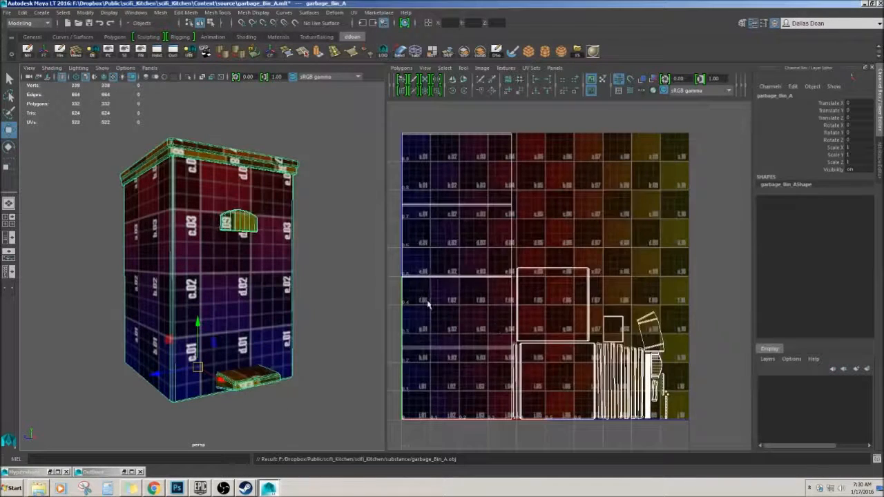
click(345, 269)
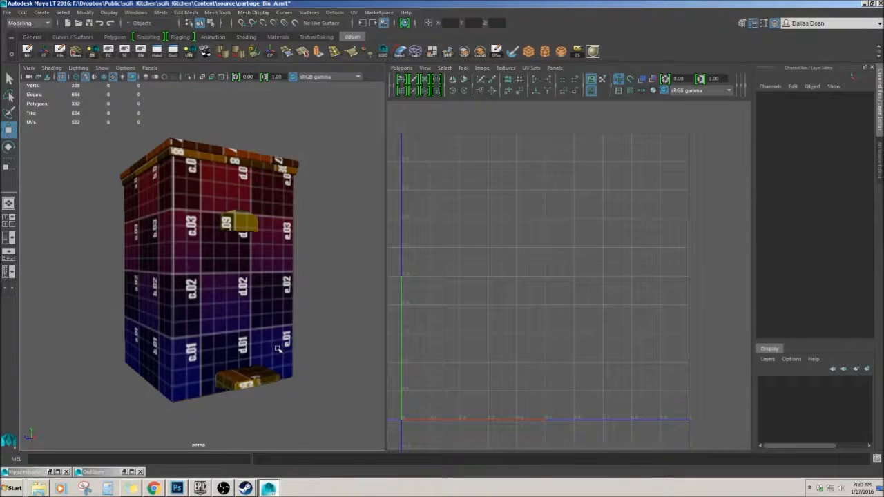
Step: Switch to the Steam library, close the friends list and launch Substance Painter
click(243, 484)
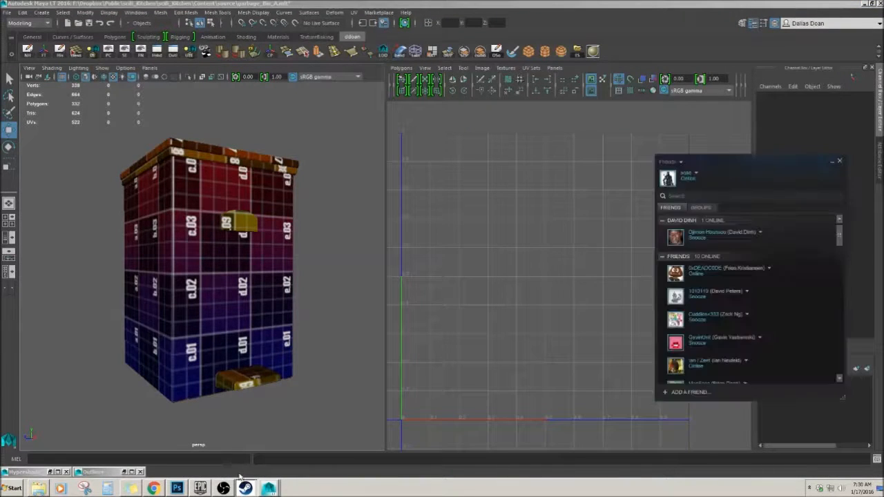
click(254, 452)
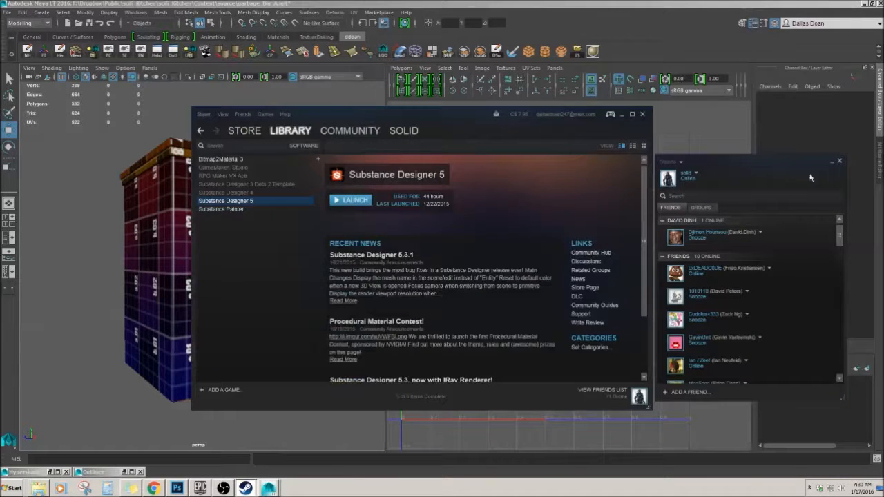
click(838, 161)
click(221, 208)
click(221, 200)
double_click(221, 208)
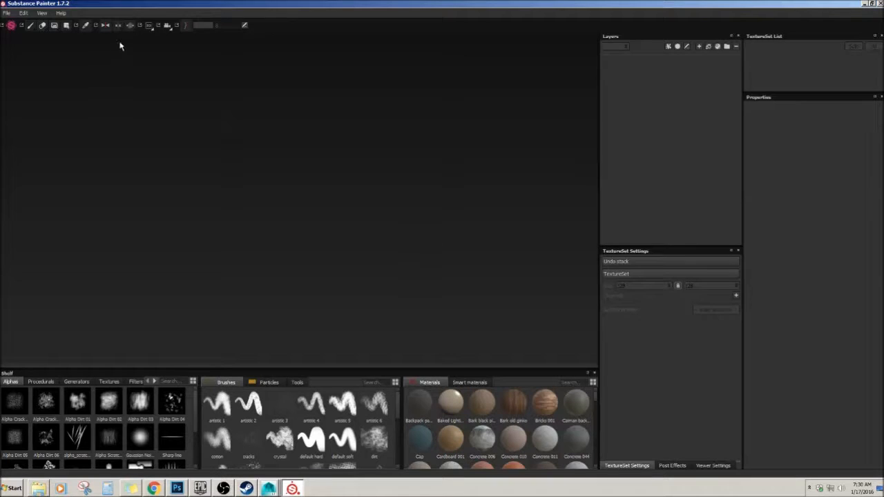
click(7, 14)
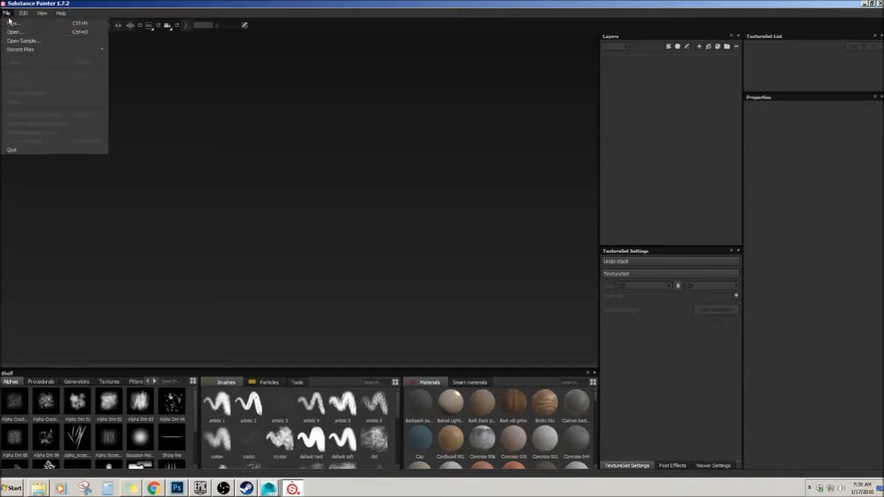
click(11, 32)
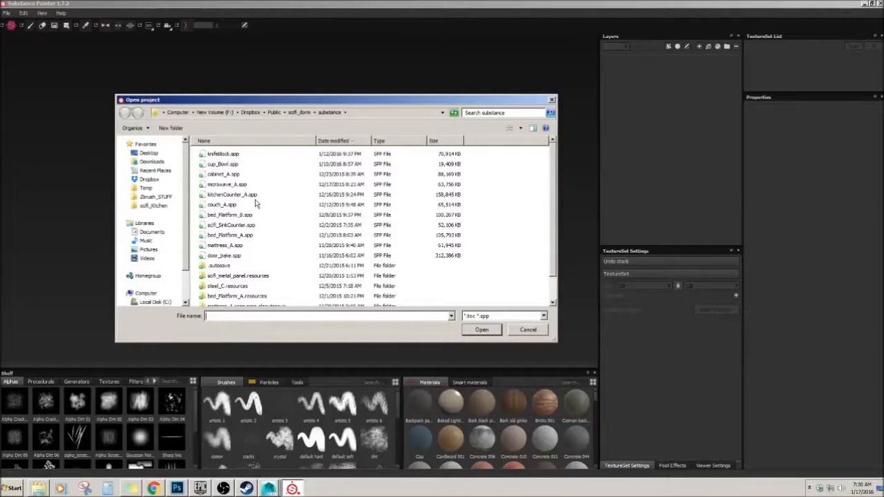
scroll(544, 197, down, 1)
scroll(546, 166, up, 2)
click(299, 112)
click(274, 112)
scroll(246, 286, down, 2)
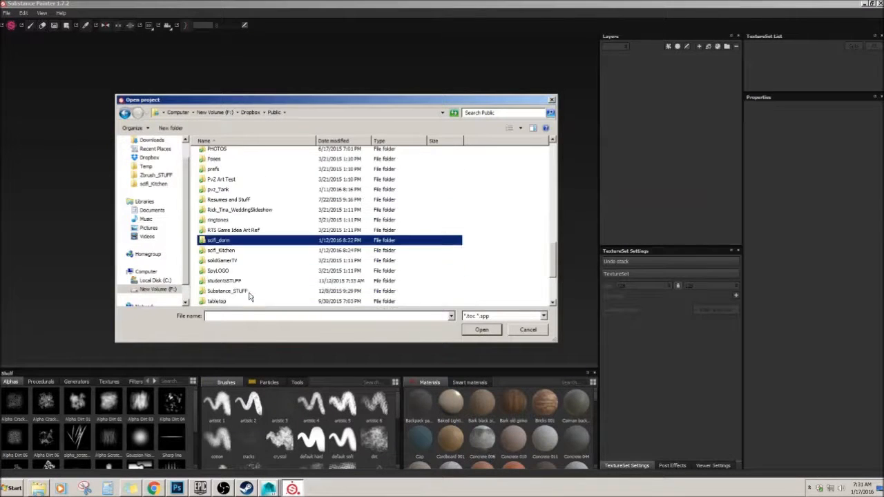
double_click(235, 250)
double_click(228, 155)
click(230, 156)
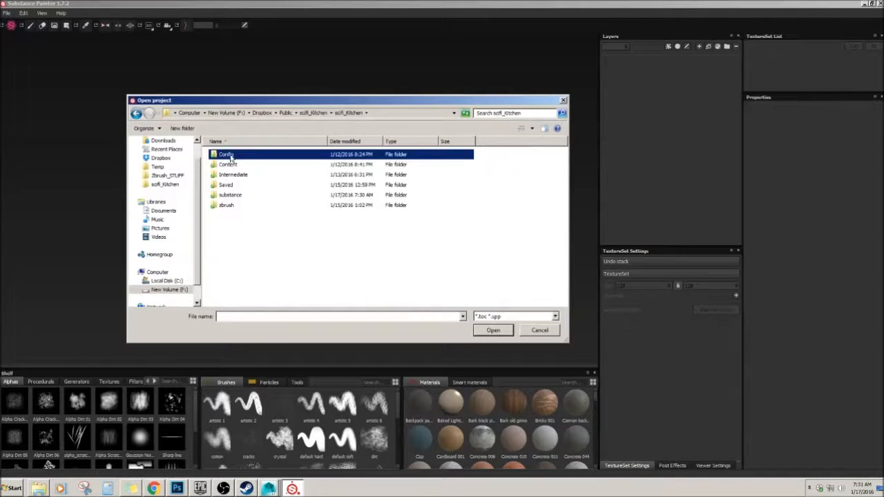
click(232, 164)
click(236, 165)
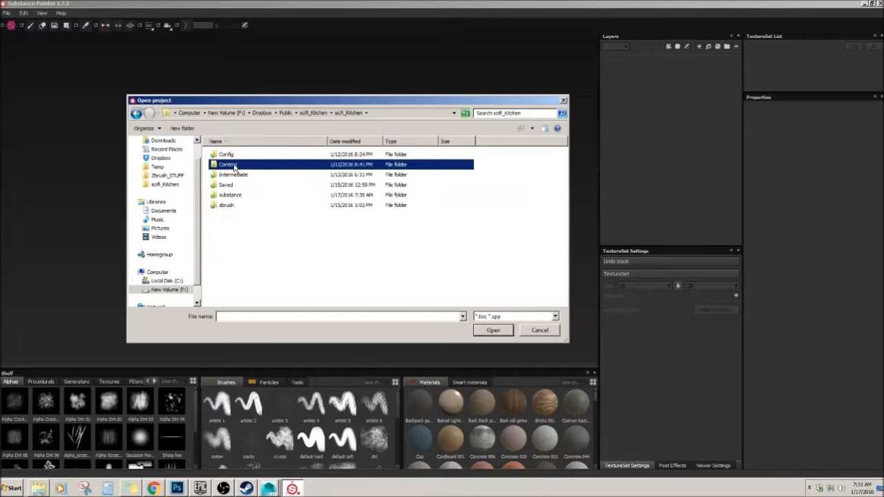
click(235, 195)
click(239, 186)
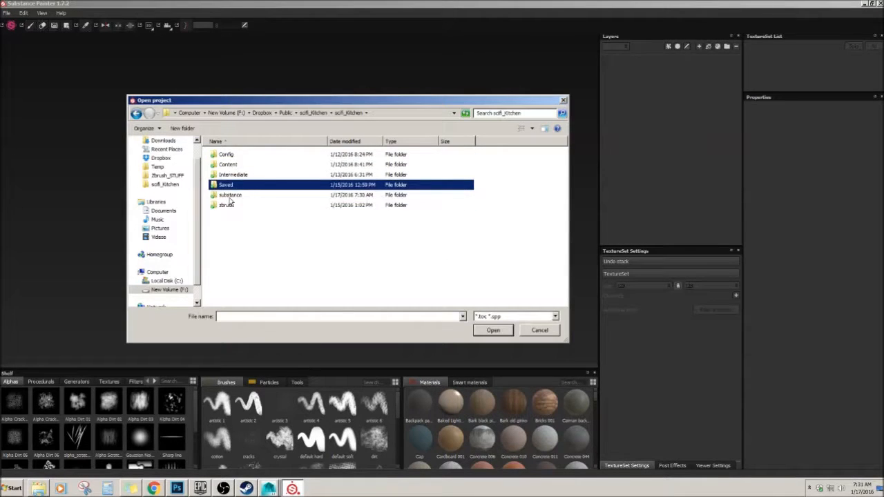
double_click(233, 196)
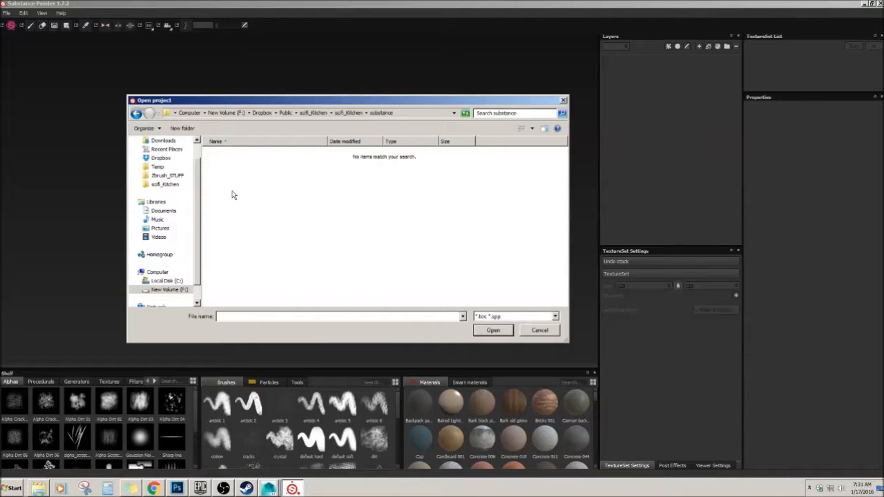
click(538, 330)
Step: Start a new project with the pbr-metal-rough template
click(6, 14)
click(21, 25)
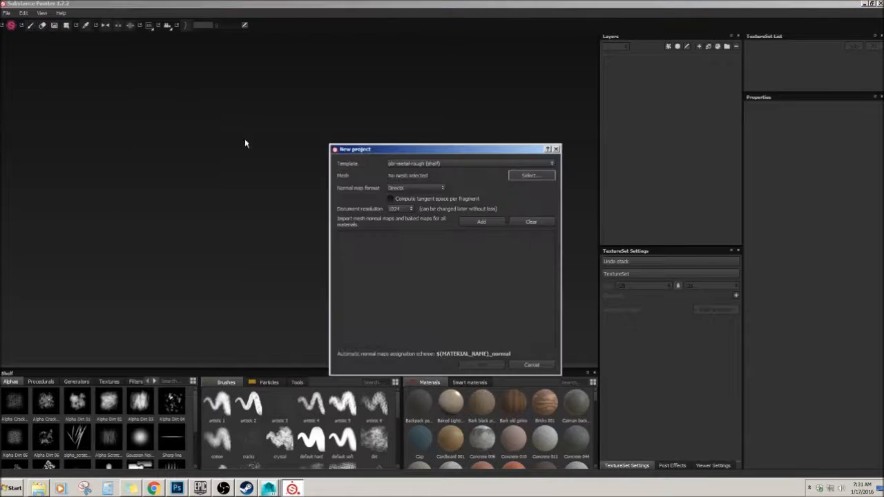
click(432, 166)
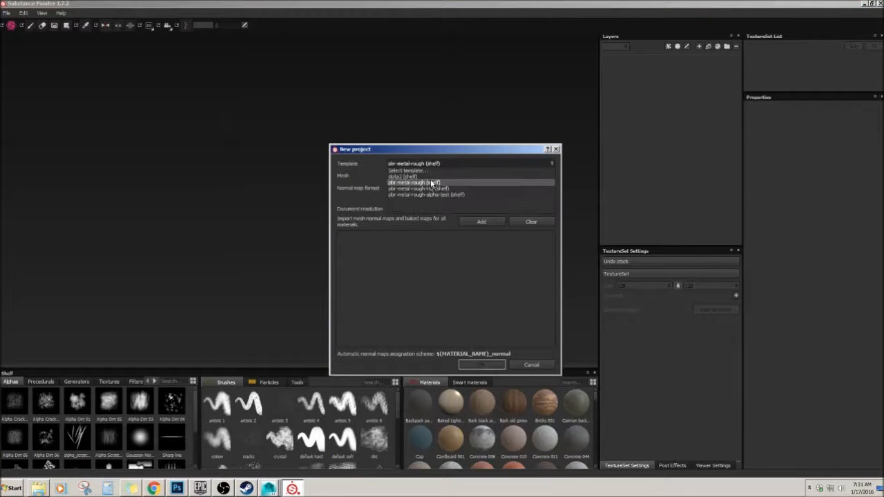
click(430, 181)
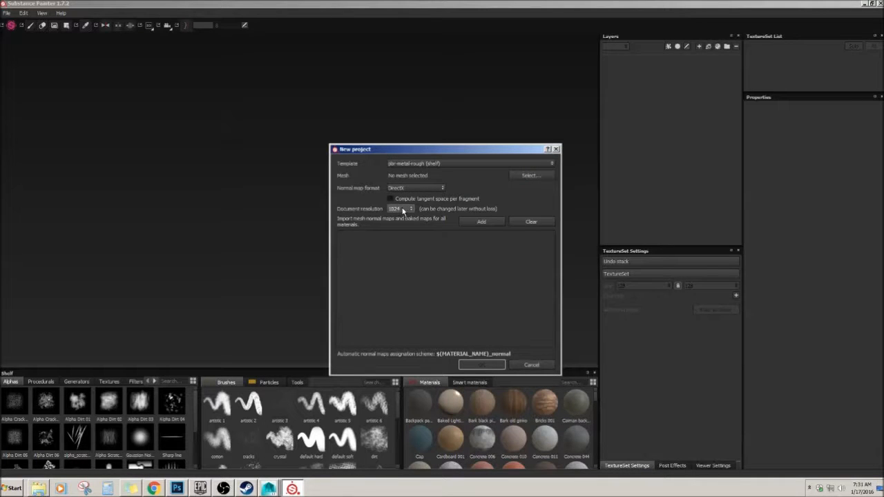
Step: Choose garbage_Bin_A.obj from the substance folder inside scifi_Kitchen as the mesh and create the project
click(515, 176)
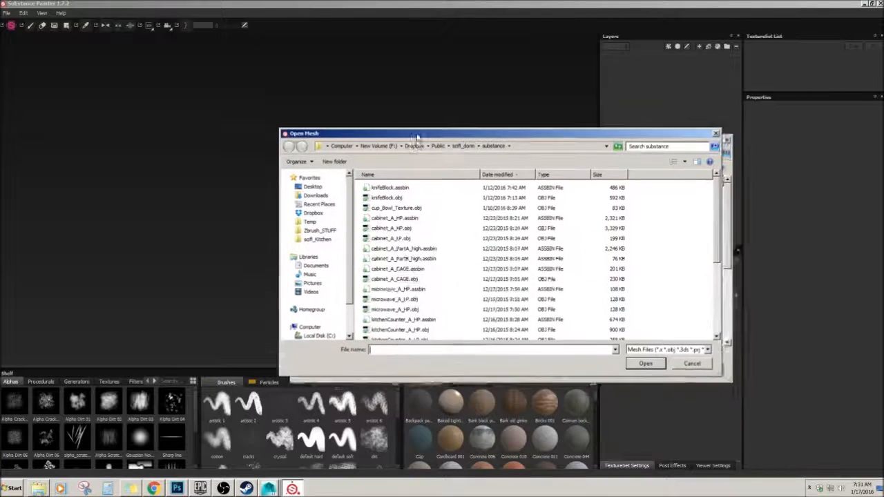
click(455, 139)
click(430, 139)
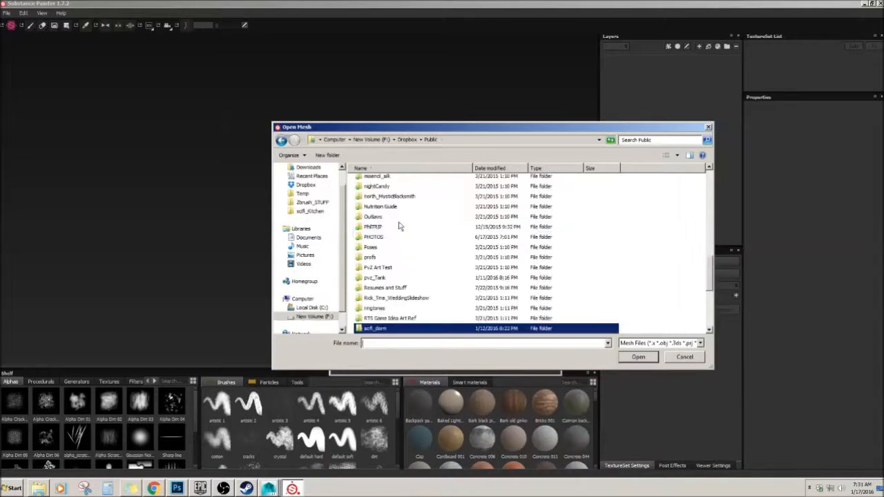
click(391, 312)
scroll(393, 304, down, 2)
click(393, 257)
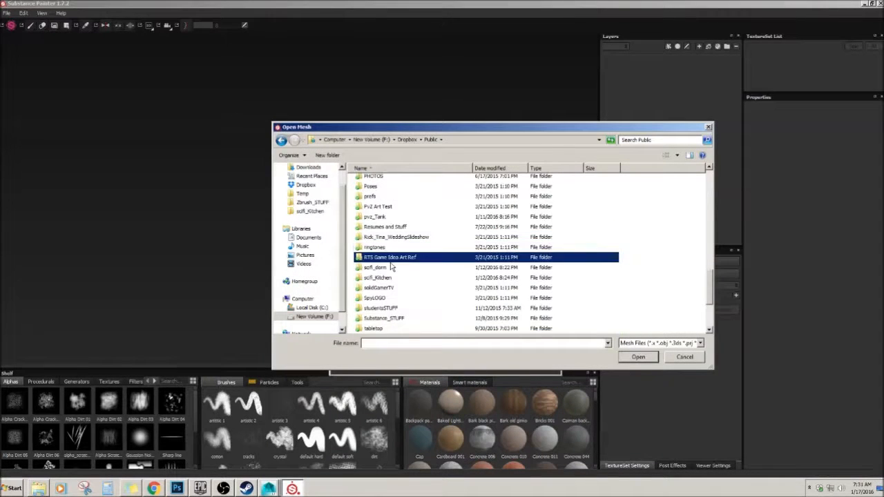
click(392, 268)
double_click(388, 278)
double_click(376, 181)
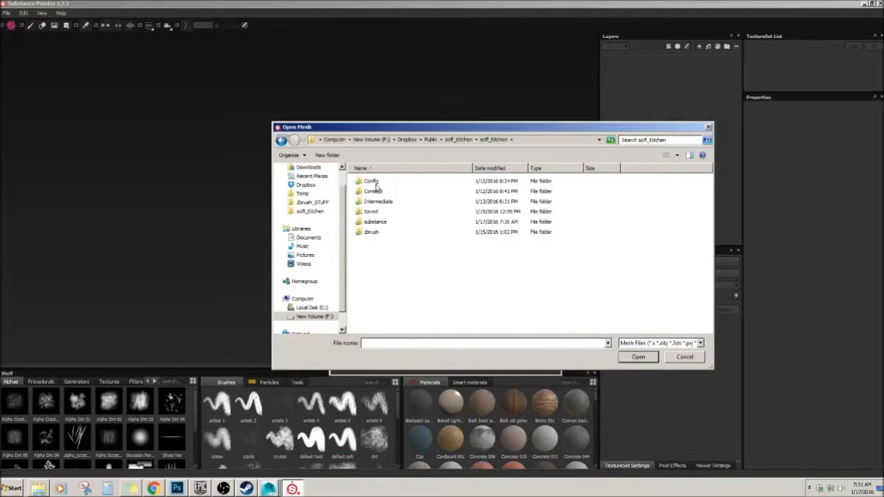
double_click(375, 222)
click(397, 195)
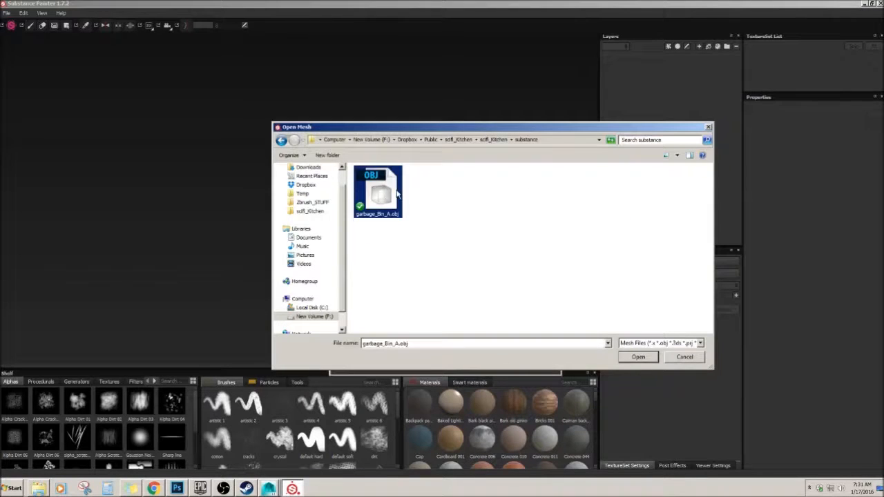
double_click(388, 193)
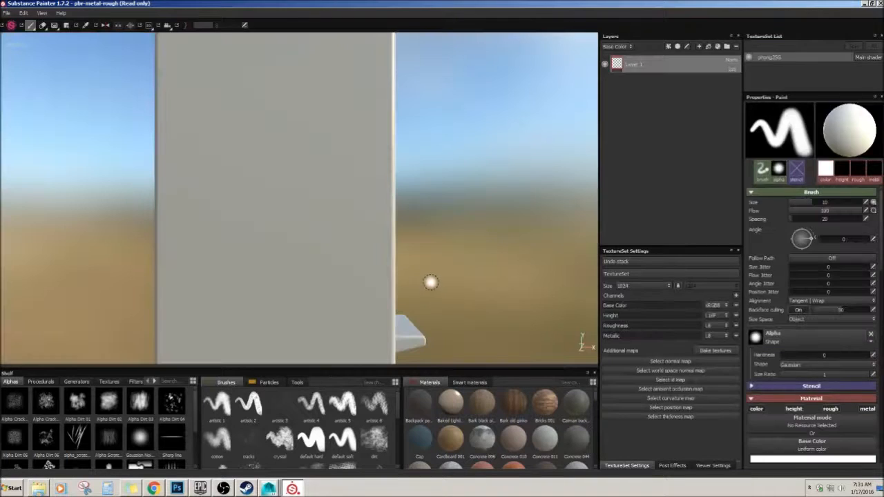
Step: Add the Beaten Metal smart material to the bin's layer stack
mouse_move(457, 228)
alt+mouse_down()
mouse_move(427, 250)
mouse_move(172, 249)
mouse_move(283, 239)
mouse_move(260, 255)
mouse_move(299, 252)
mouse_move(291, 186)
alt+mouse_up()
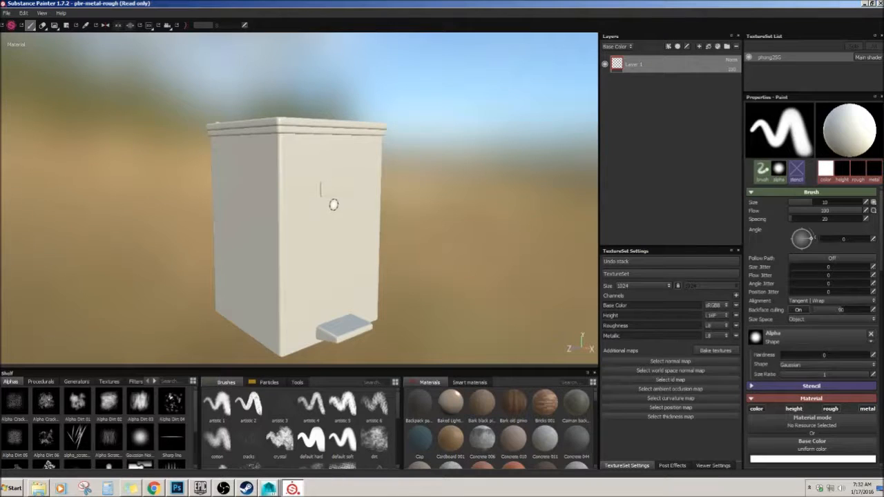
mouse_move(321, 202)
alt+mouse_down()
mouse_move(310, 191)
mouse_move(310, 231)
mouse_move(286, 203)
mouse_move(292, 195)
mouse_move(296, 207)
alt+mouse_up()
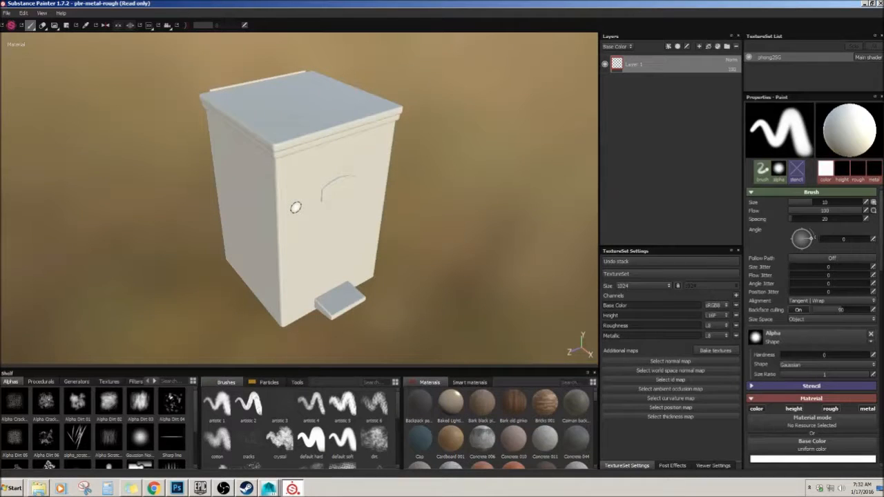
alt+middle_drag(361, 197, 339, 207)
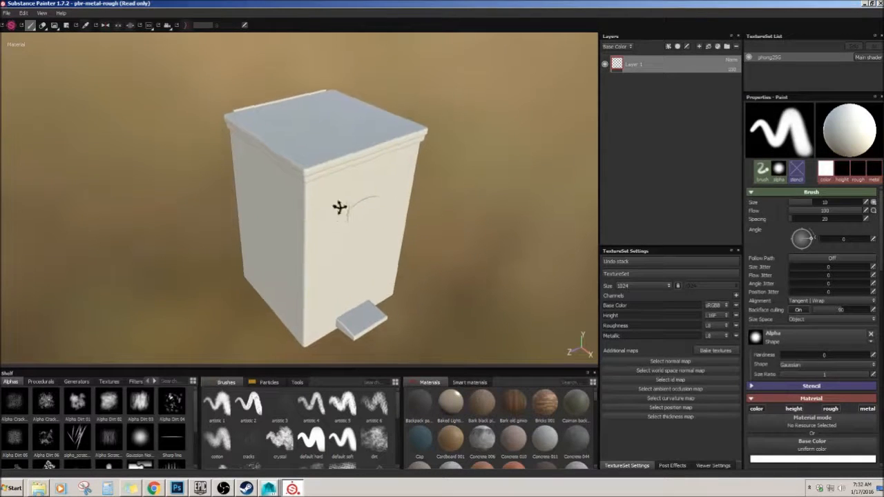
alt+drag(339, 207, 329, 201)
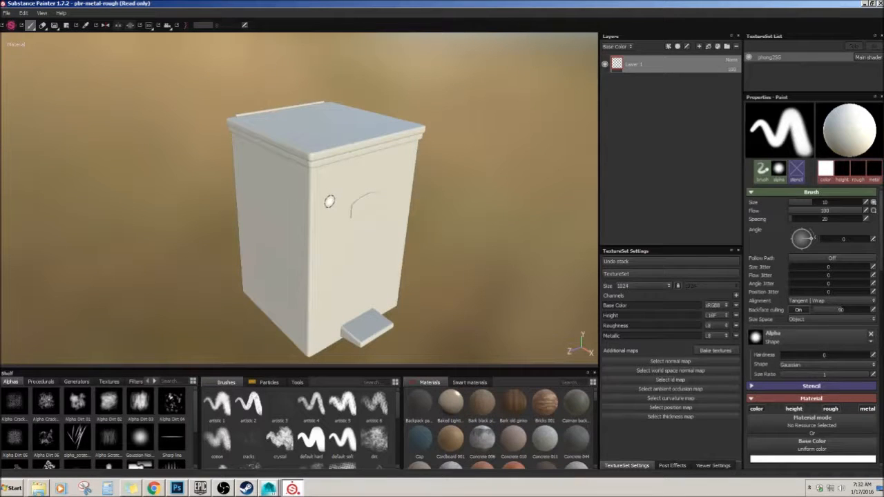
alt+middle_drag(329, 201, 322, 201)
alt+drag(322, 201, 335, 232)
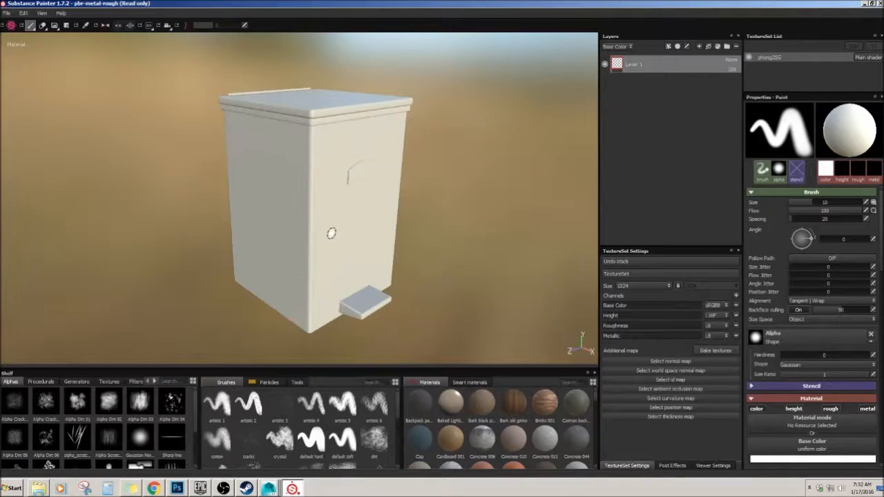
click(470, 382)
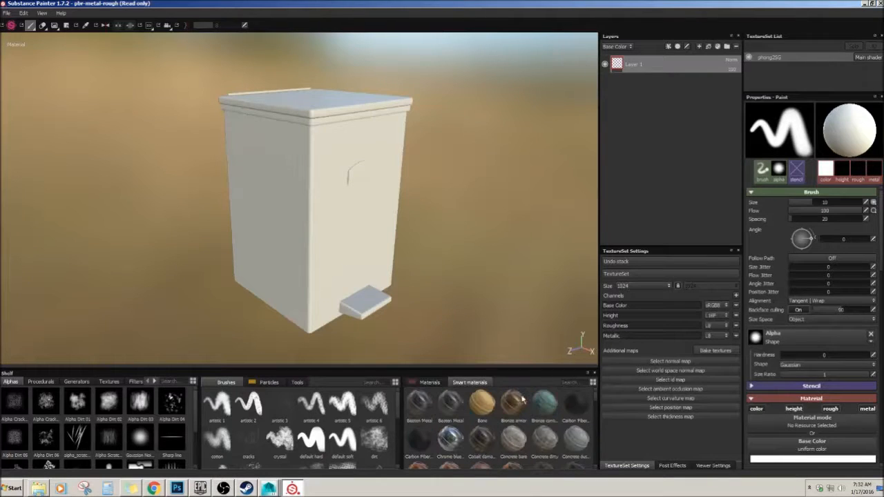
scroll(596, 396, down, 5)
scroll(592, 428, down, 3)
scroll(483, 421, up, 5)
drag(450, 410, 653, 168)
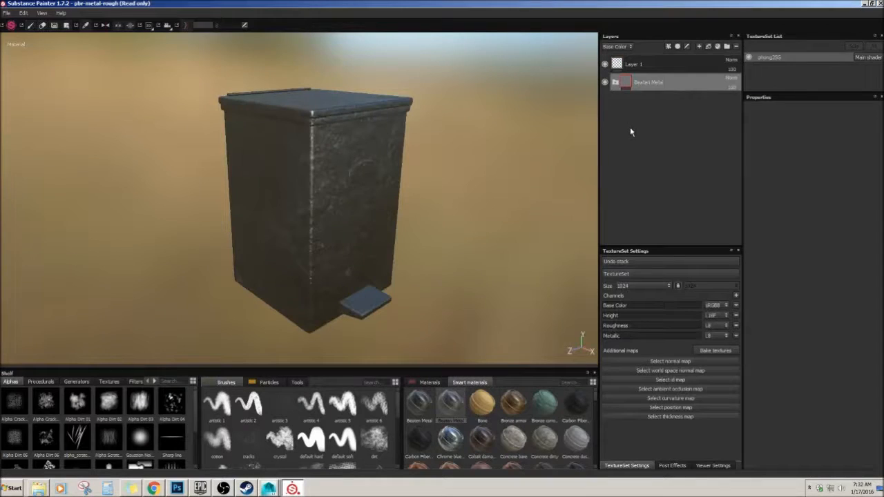
Step: Delete the empty paint layer Layer 1 above the Beaten Metal material
alt+drag(463, 154, 401, 145)
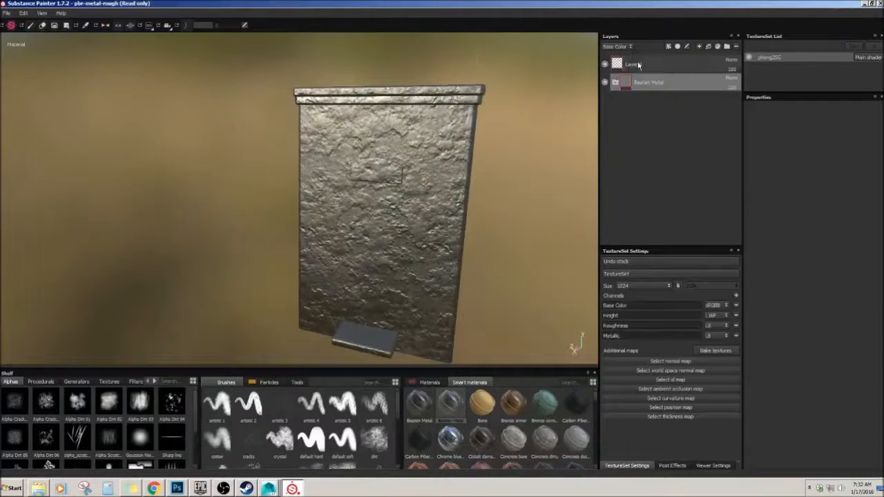
click(639, 65)
click(658, 65)
key(Delete)
alt+drag(564, 170, 633, 110)
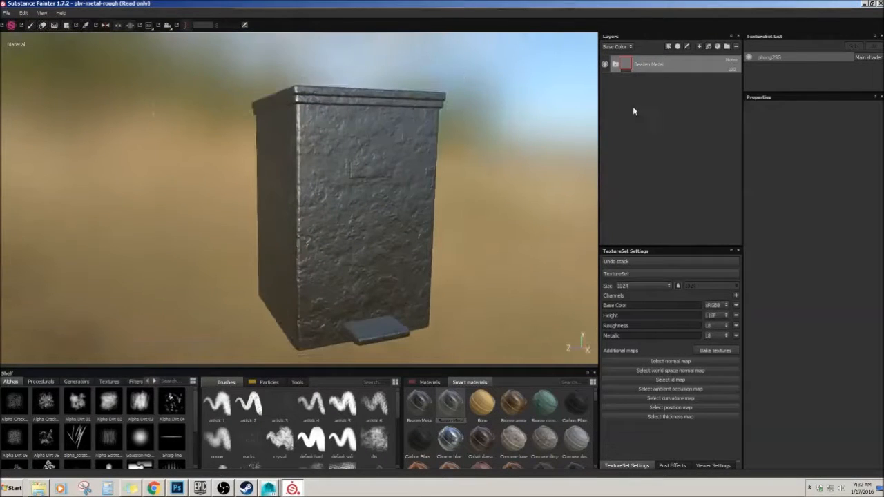
Step: Review the sublayers of the Beaten Metal group and the fill properties of Additional Roughness, and collapse the group
click(615, 65)
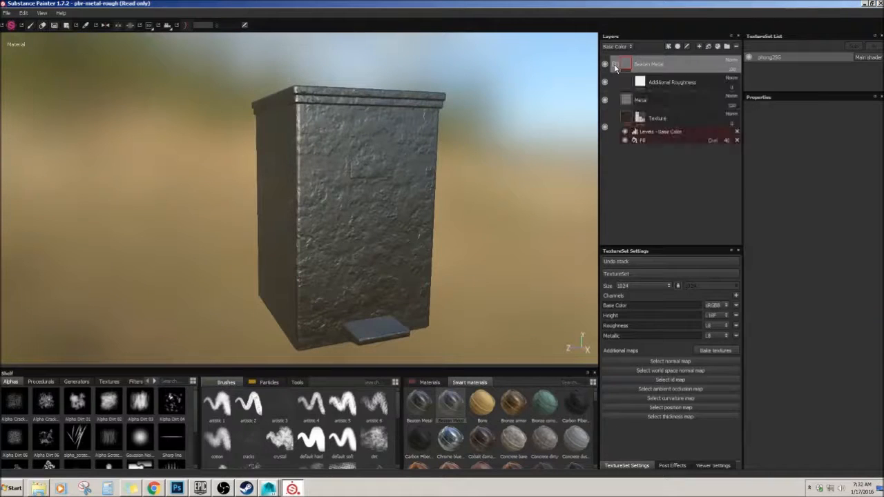
click(668, 103)
click(676, 84)
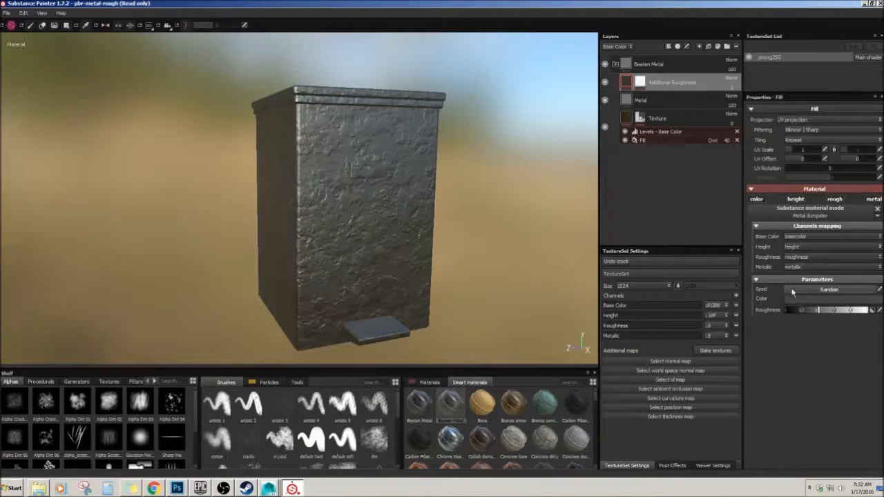
alt+drag(404, 218, 449, 242)
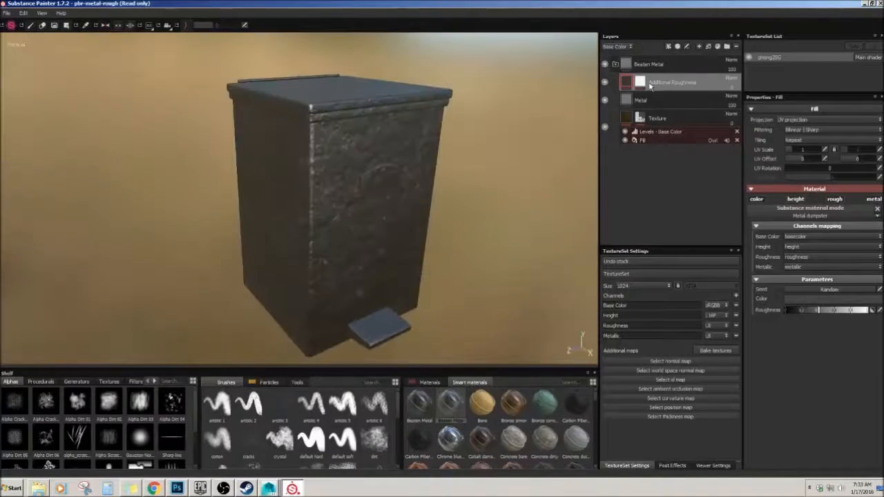
click(652, 65)
click(615, 64)
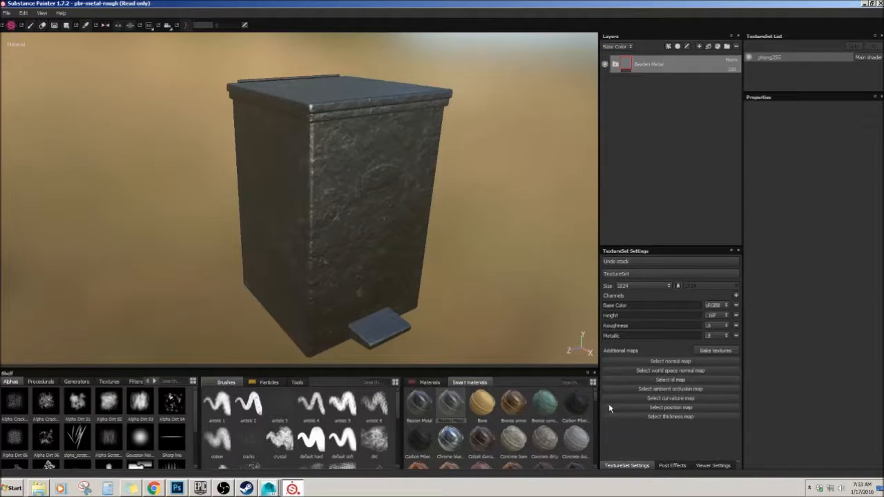
Step: Add the Silver Armor smart material to the layer stack and delete the Beaten Metal group
scroll(594, 406, down, 2)
scroll(593, 414, down, 5)
scroll(588, 428, down, 6)
scroll(584, 441, down, 4)
scroll(585, 447, down, 1)
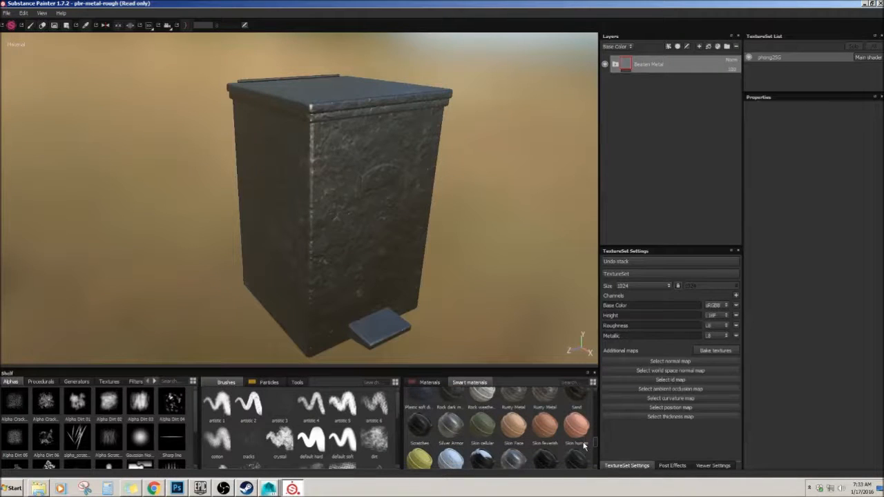
scroll(583, 447, down, 2)
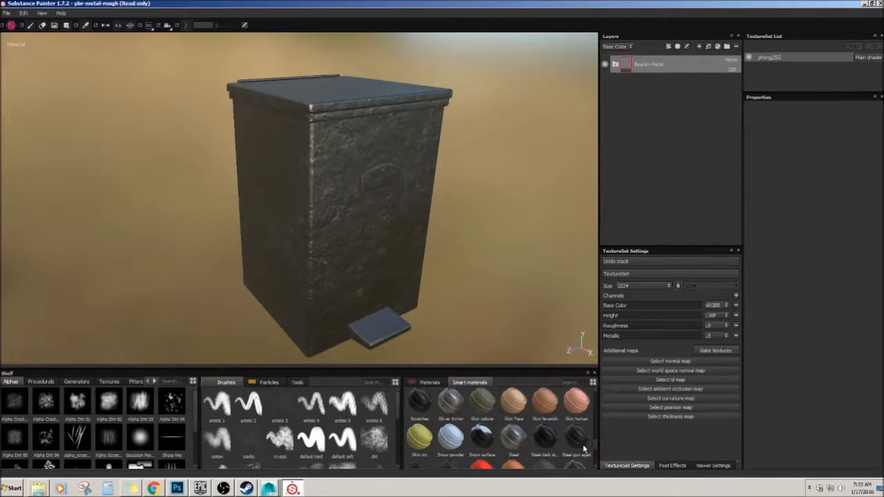
drag(452, 413, 635, 138)
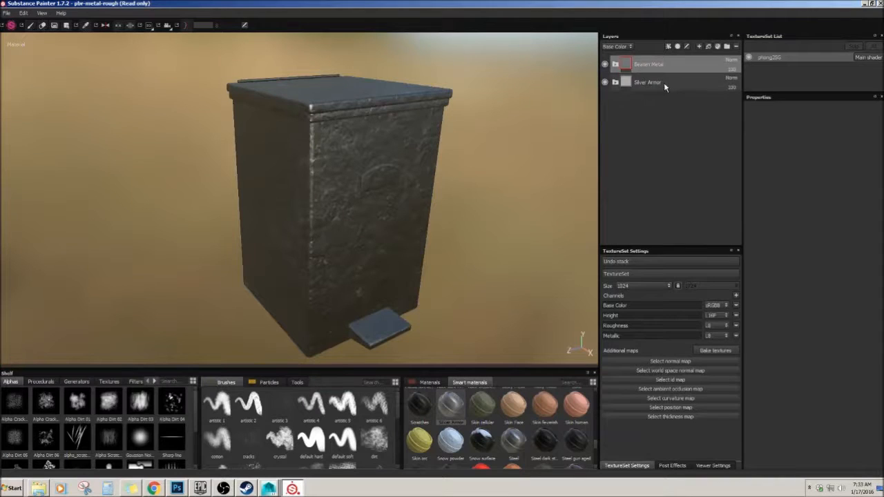
key(Delete)
alt+drag(277, 218, 273, 311)
scroll(241, 223, up, 1)
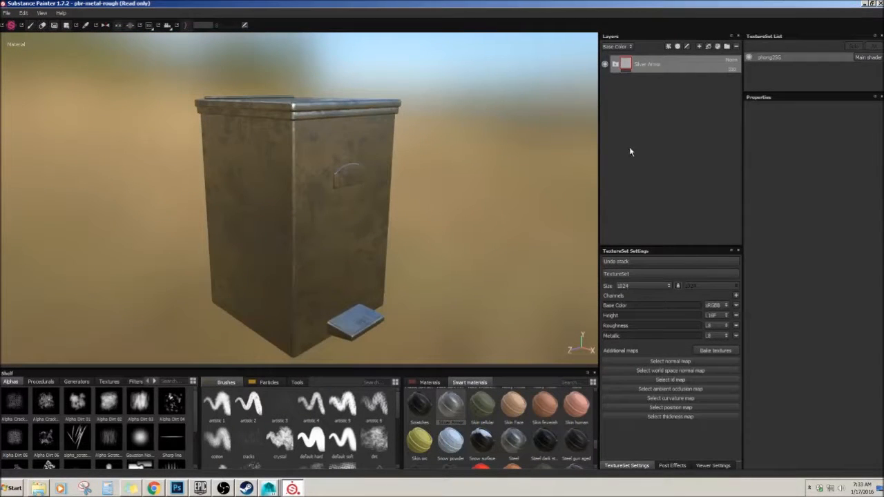
Step: Expand the Silver Armor group and hide its AO dirt layer
click(615, 63)
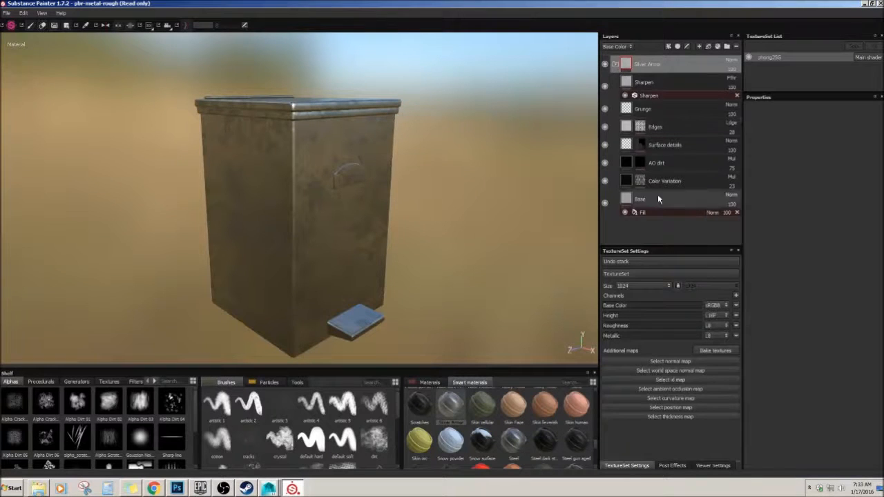
click(605, 163)
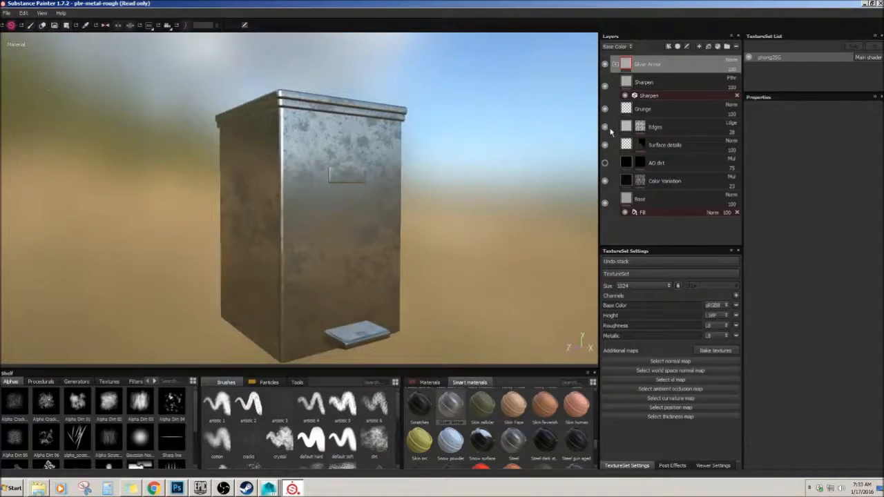
Step: Compare the bin with the Edges layer hidden, and make the Edges and AO dirt layers visible again
click(605, 127)
alt+drag(574, 134, 461, 138)
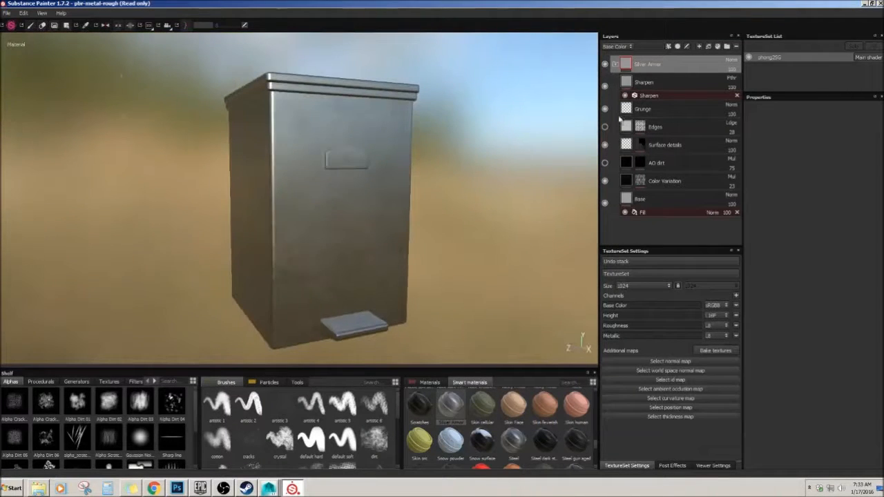
click(605, 126)
click(616, 65)
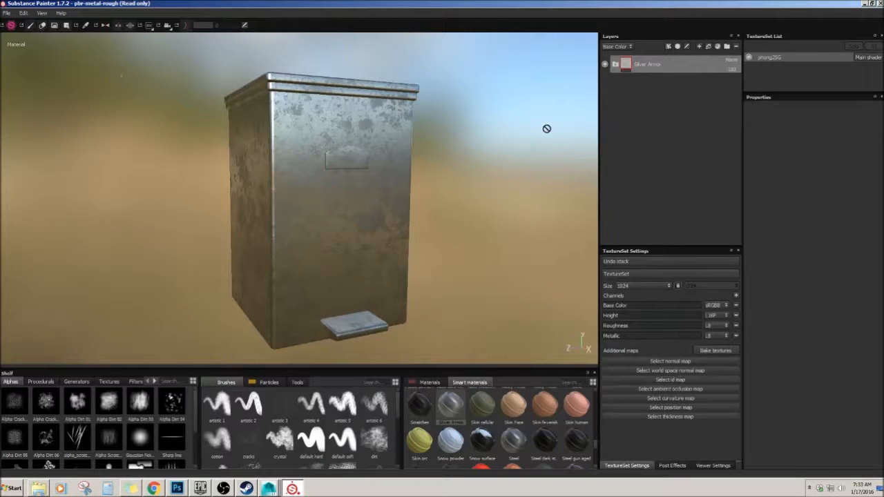
alt+drag(429, 209, 439, 226)
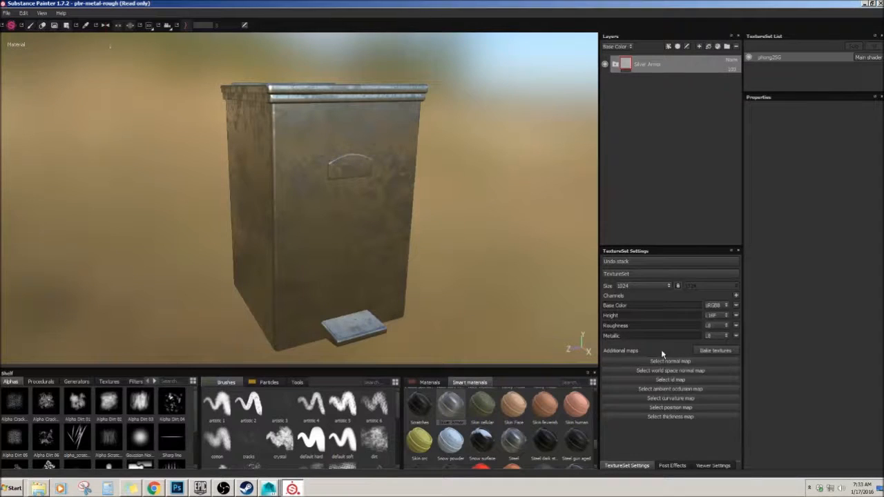
Step: Review the sublayers of the Silver Armor group and examine the material on the bin's sides
click(615, 64)
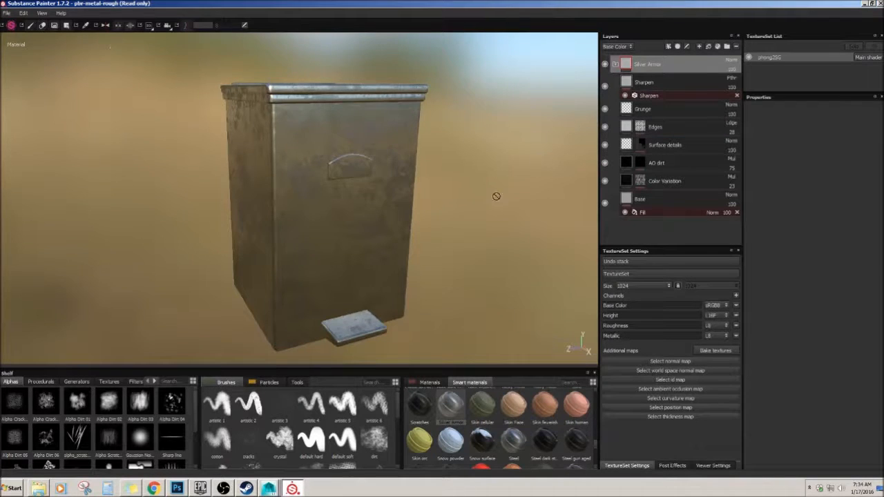
alt+drag(509, 190, 503, 175)
alt+drag(465, 253, 303, 101)
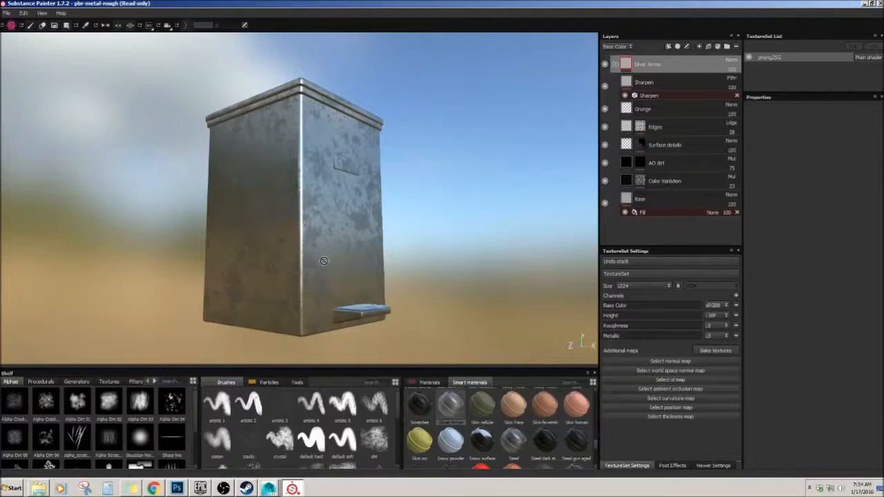
alt+drag(474, 243, 443, 266)
click(616, 65)
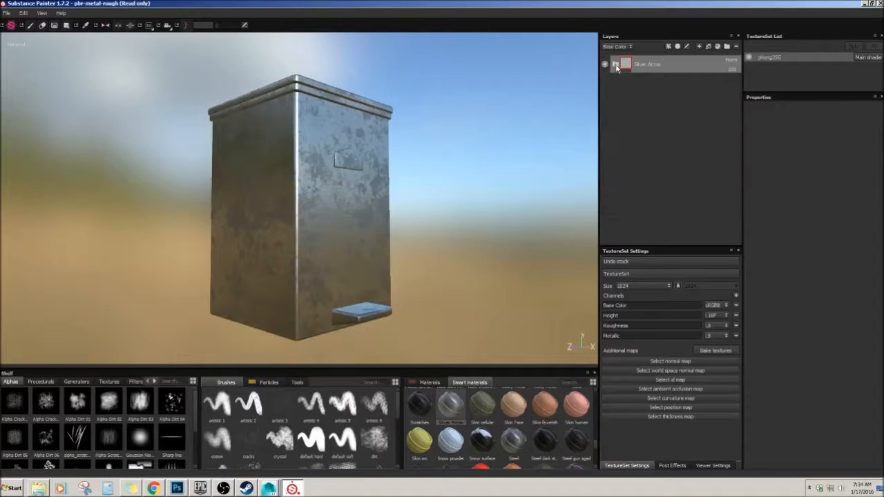
Step: Set up texture baking with the ID map excluded and garbage_Bin_A.obj loaded as the high definition mesh
click(711, 351)
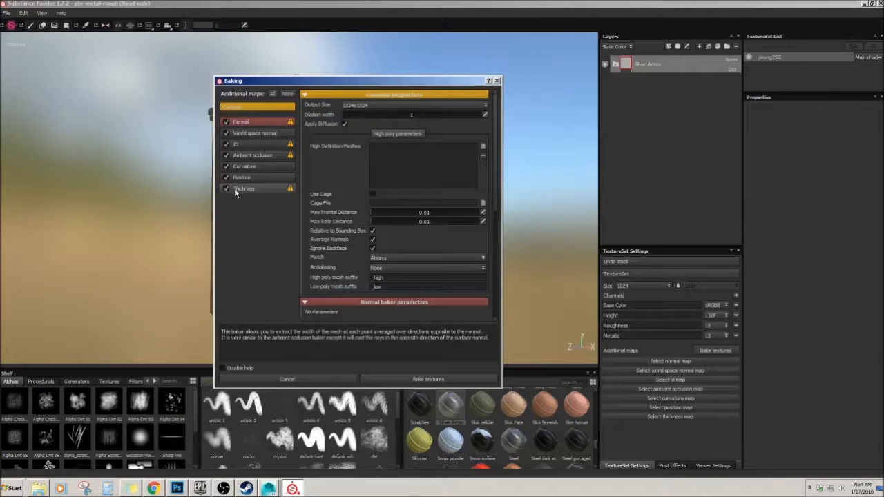
click(226, 145)
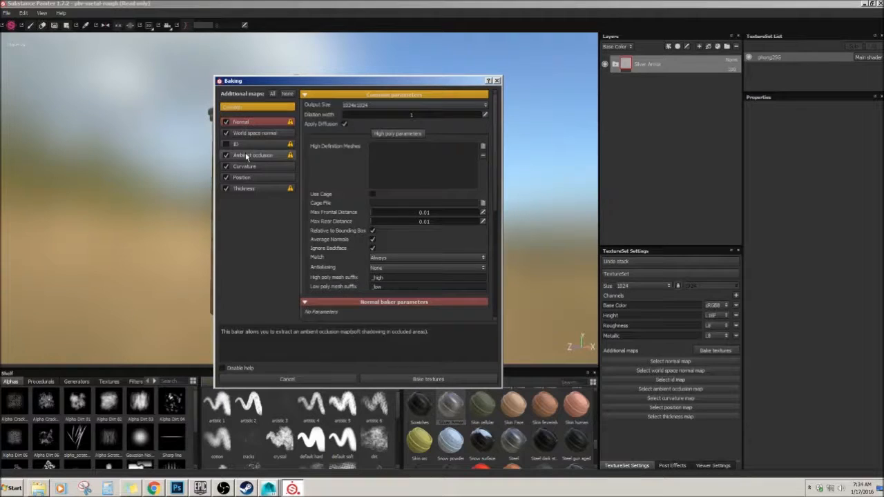
drag(383, 82, 374, 77)
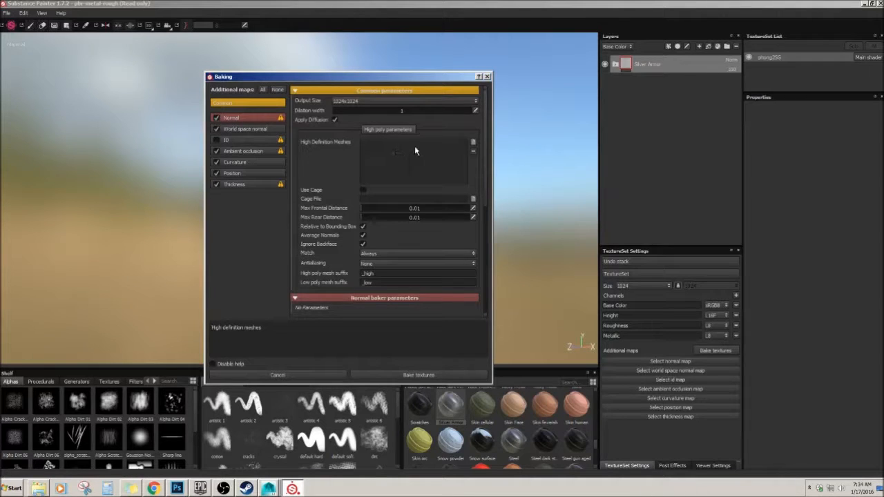
click(473, 142)
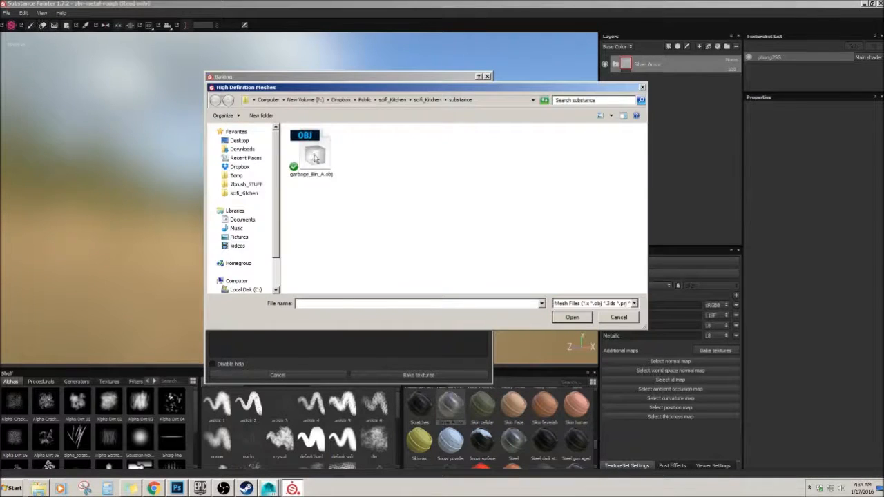
double_click(314, 155)
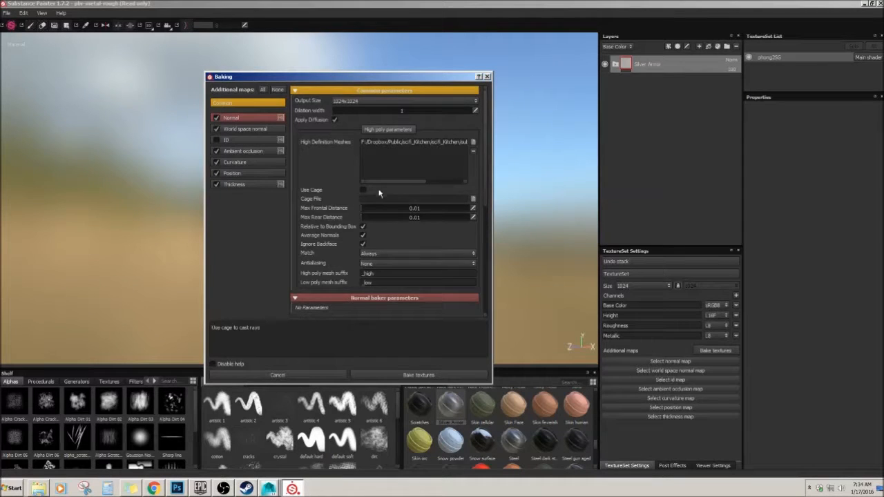
Step: Bake the selected additional maps for the bin at 1024x1024
scroll(401, 207, down, 2)
scroll(415, 221, up, 1)
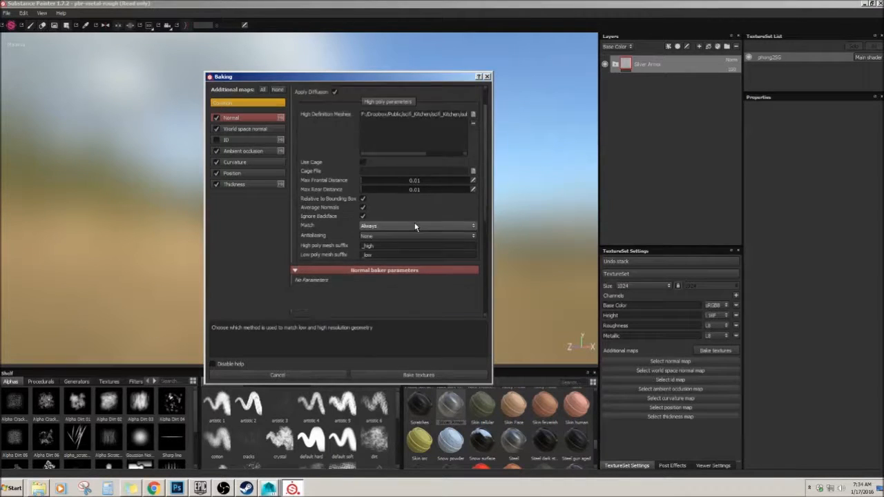
scroll(414, 226, up, 1)
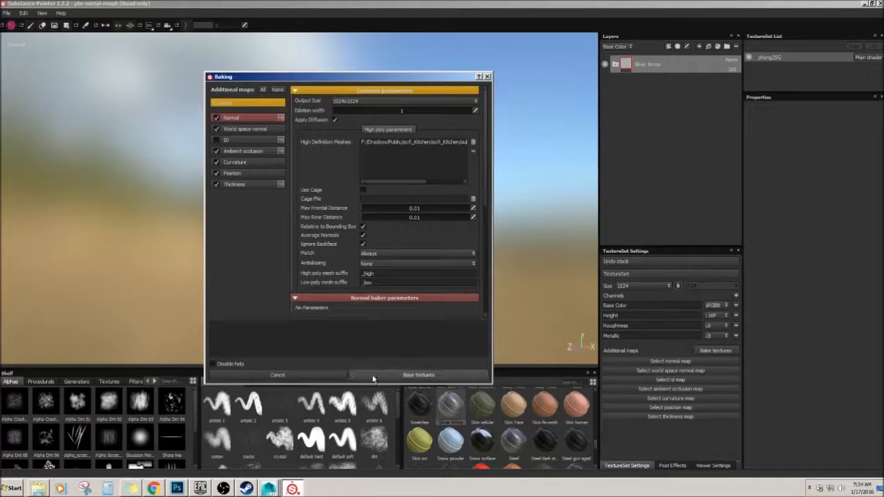
click(393, 373)
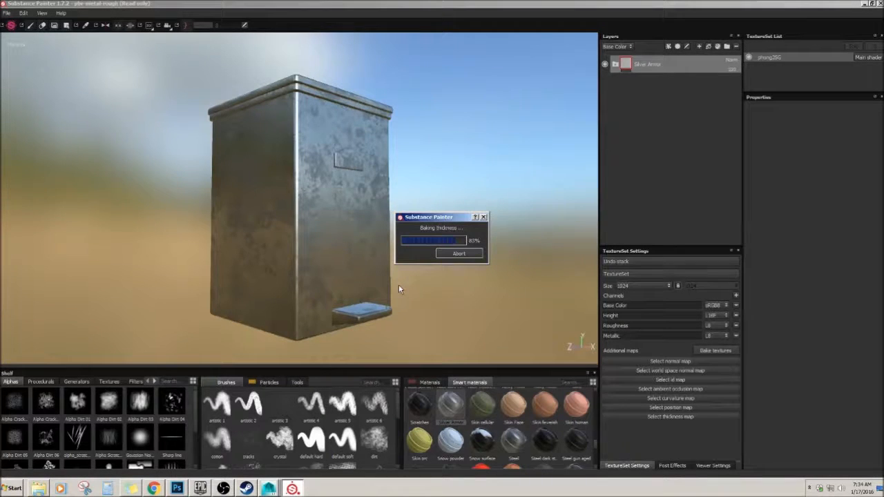
key(Return)
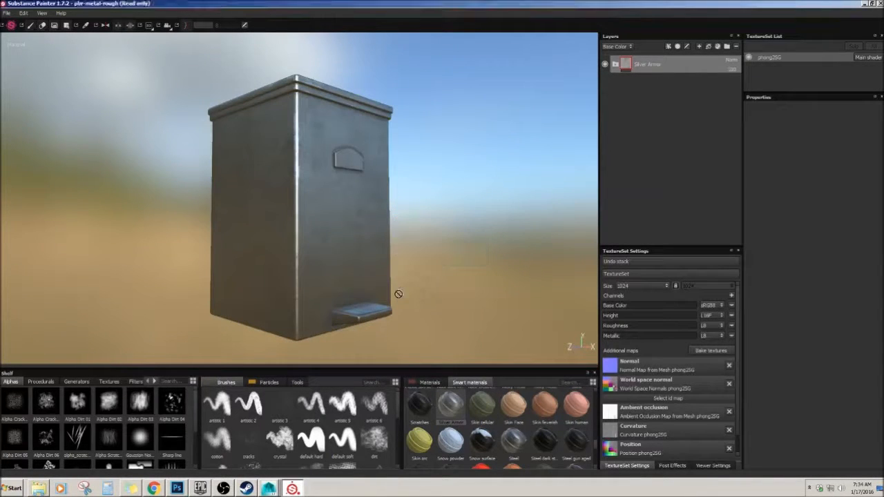
Step: Examine the effect of the baked maps on the bin's edges, front plate and pedal from several angles
alt+drag(437, 205, 449, 244)
scroll(370, 235, up, 2)
scroll(513, 241, up, 4)
alt+drag(513, 241, 414, 179)
alt+drag(351, 161, 356, 143)
alt+right_drag(513, 196, 235, 178)
alt+drag(239, 178, 388, 230)
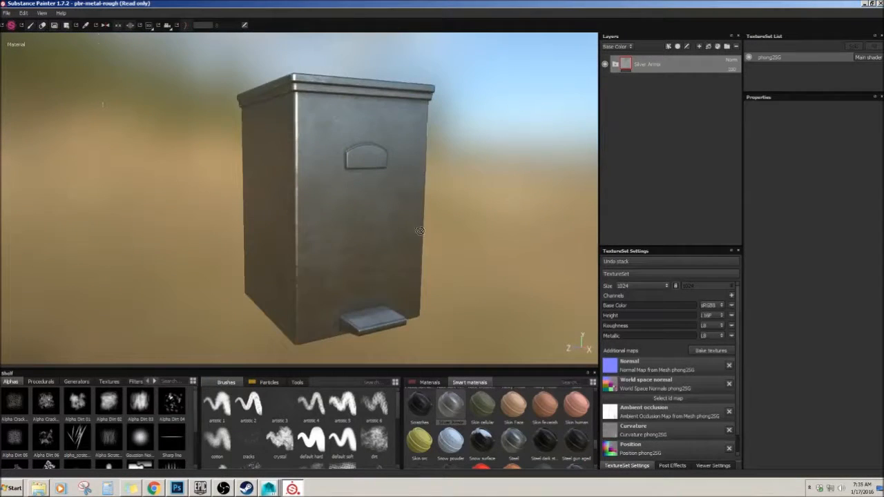
Step: Review the Silver Armor sublayers and the maps available for the Normal slot without changing the selection
click(614, 67)
alt+drag(449, 135, 345, 182)
click(615, 66)
alt+drag(403, 188, 508, 256)
alt+drag(485, 335, 478, 295)
click(654, 364)
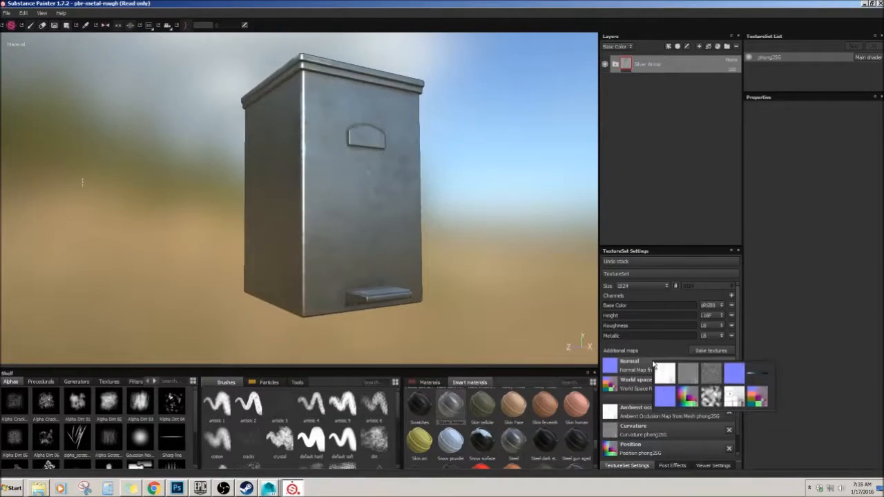
click(609, 370)
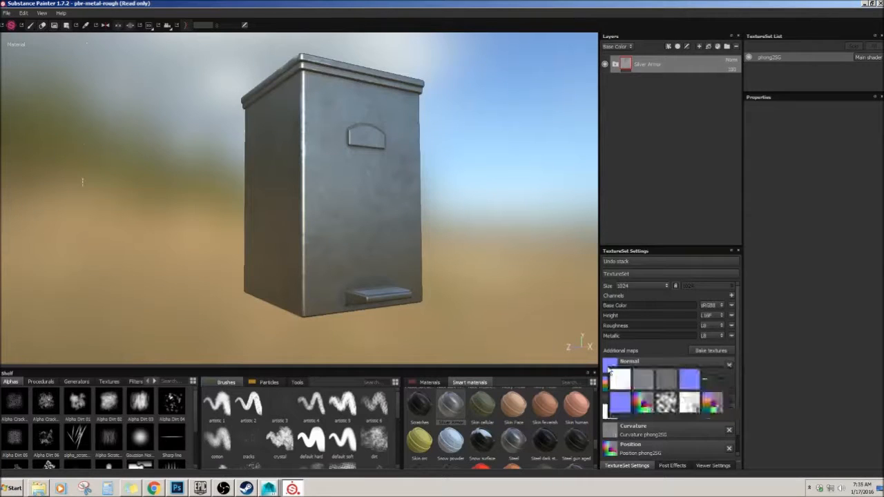
alt+drag(414, 200, 380, 250)
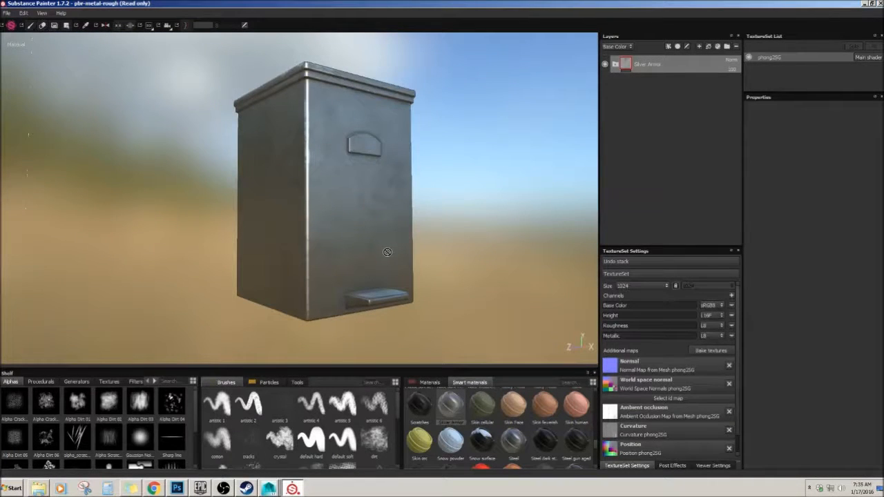
Step: Display the bin in side-by-side 3D and UV views and cycle through its texture channels to Base Color
key(F3)
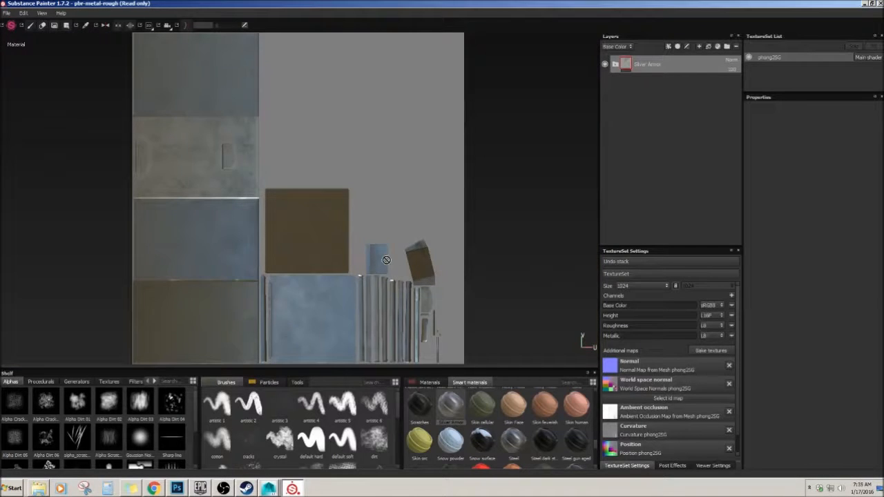
key(F1)
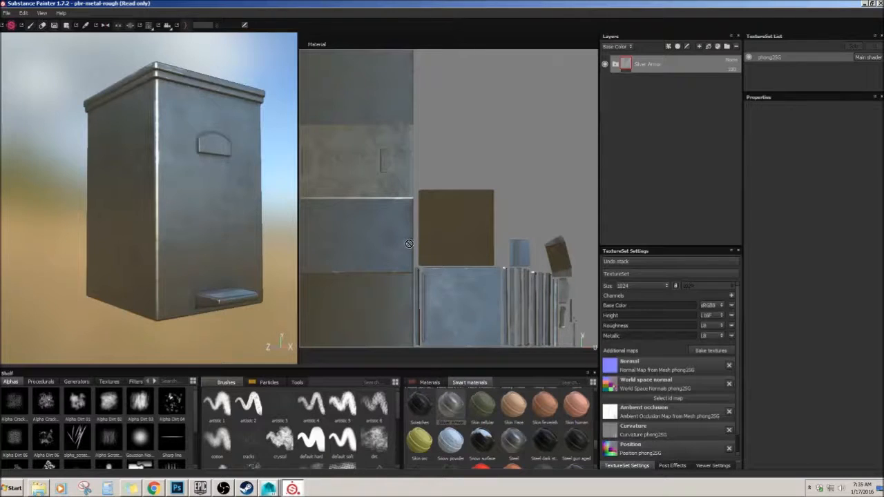
key(c)
key(c)
key(c)
key(c)
key(c)
key(c)
key(c)
key(c)
key(c)
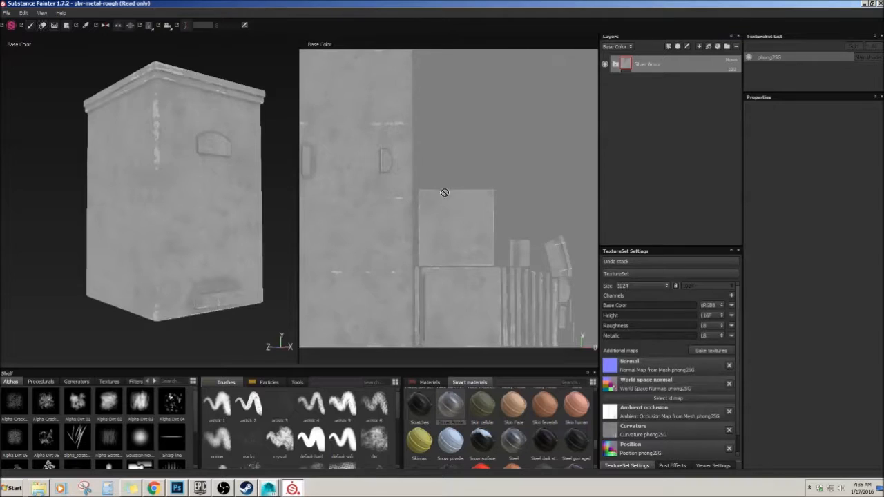
Step: Return both views to the full material display
right_click(377, 47)
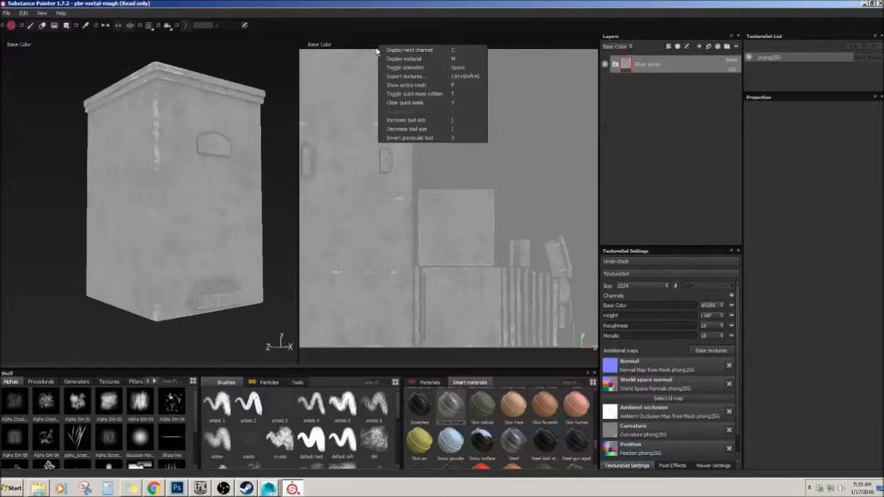
key(m)
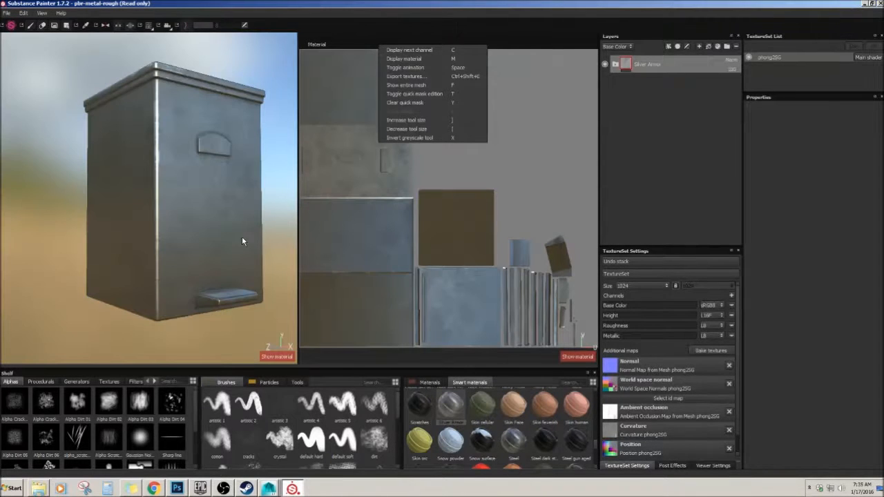
click(262, 288)
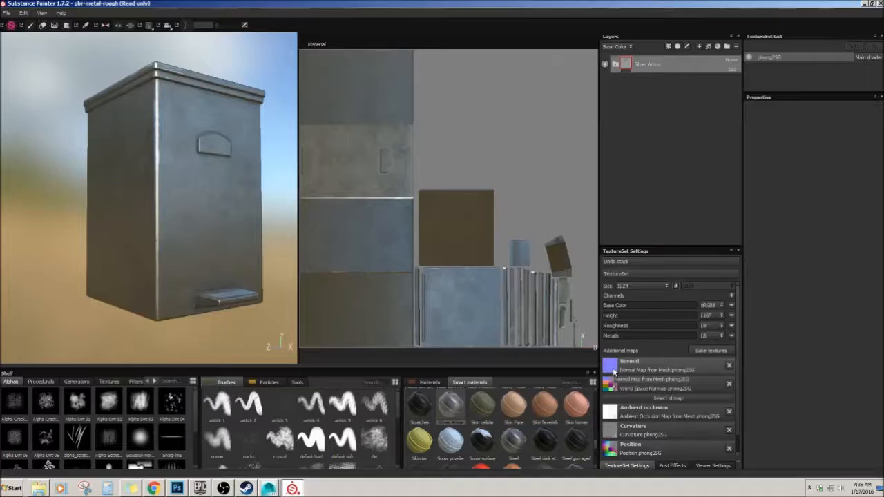
Step: Examine the bin without its baked normal map and undo the map's removal
alt+drag(237, 243, 199, 246)
alt+right_drag(199, 247, 222, 266)
alt+middle_drag(203, 223, 176, 269)
alt+right_drag(163, 224, 197, 250)
alt+drag(213, 242, 183, 232)
alt+right_drag(183, 232, 115, 218)
alt+drag(115, 218, 149, 195)
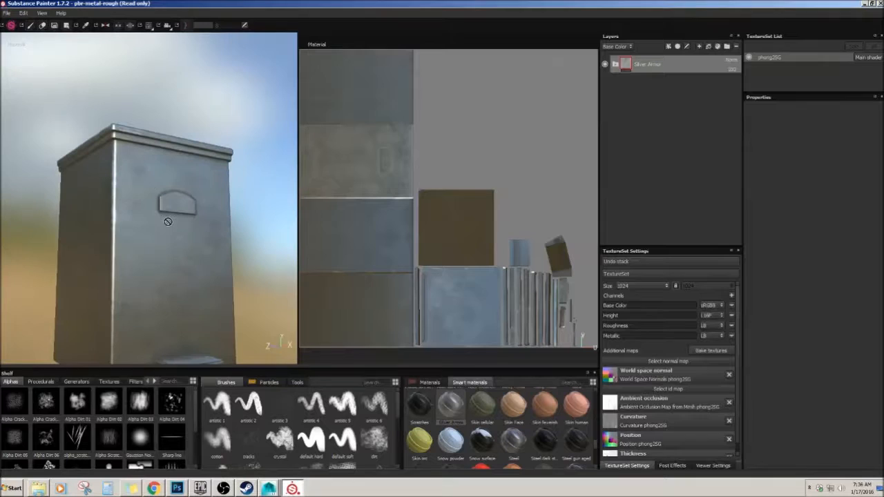
key(ctrl+z)
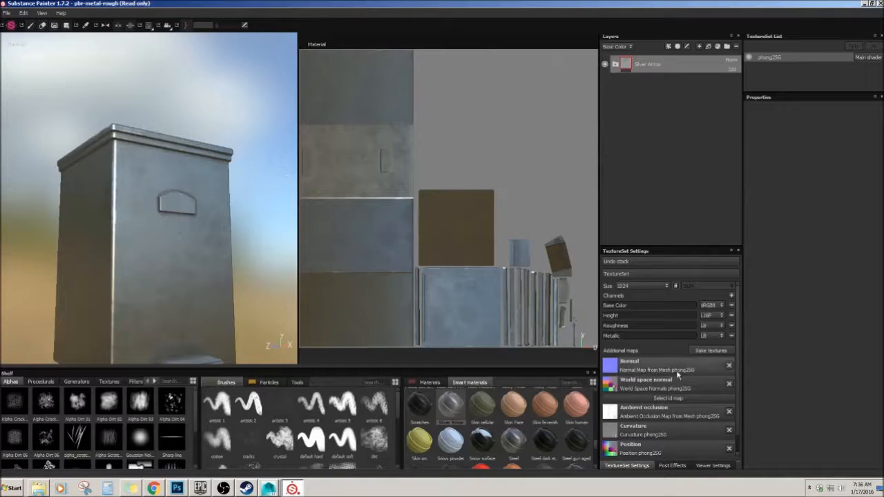
Step: Remove the baked normal and ambient occlusion maps from the texture set's additional maps
click(730, 366)
click(728, 362)
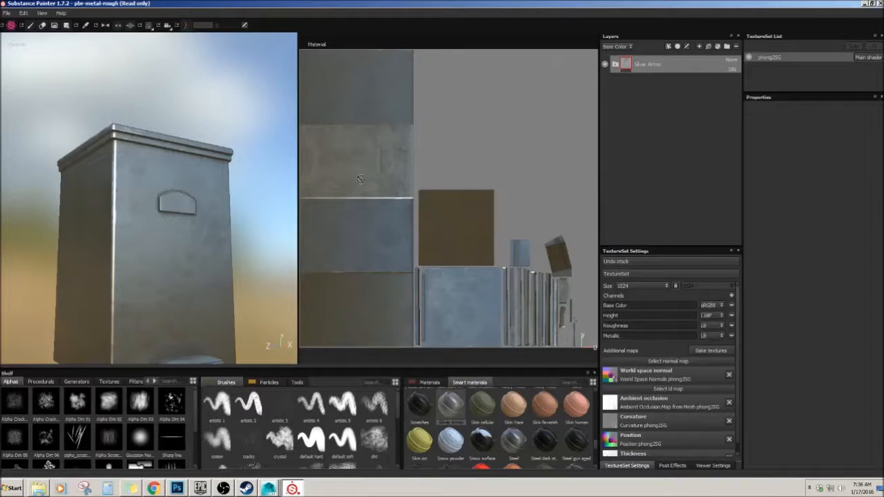
click(728, 404)
Step: Examine the bin's front plate and edges without the normal and ambient occlusion maps, close up and from a distance
alt+drag(223, 237, 258, 264)
alt+right_drag(258, 265, 171, 276)
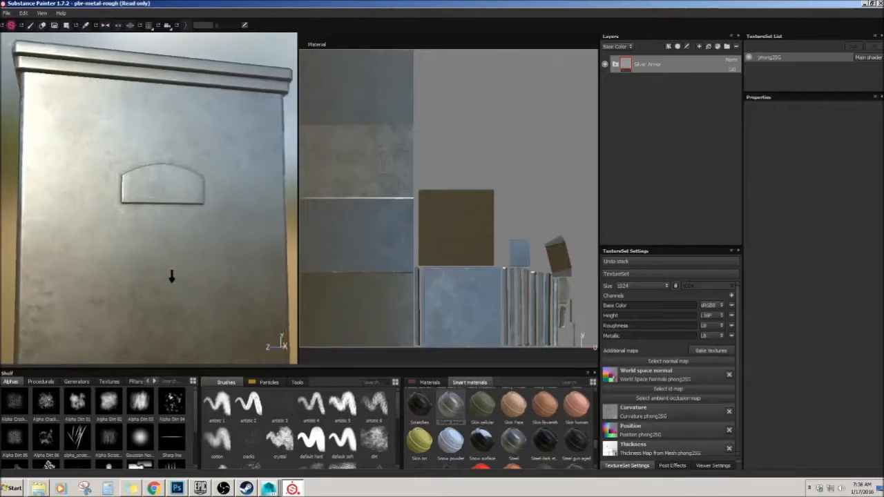
alt+middle_drag(171, 276, 149, 292)
alt+drag(150, 292, 131, 294)
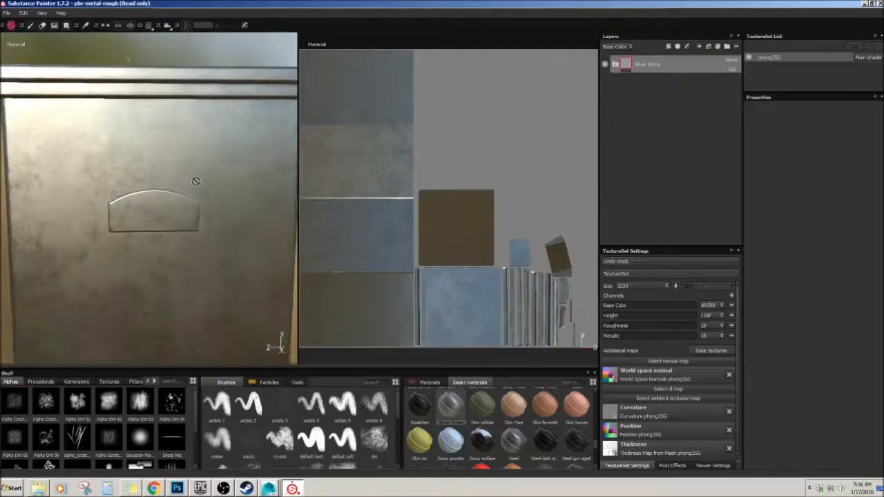
alt+drag(121, 222, 190, 248)
alt+right_drag(167, 278, 46, 259)
alt+middle_drag(151, 240, 150, 235)
alt+drag(149, 235, 261, 224)
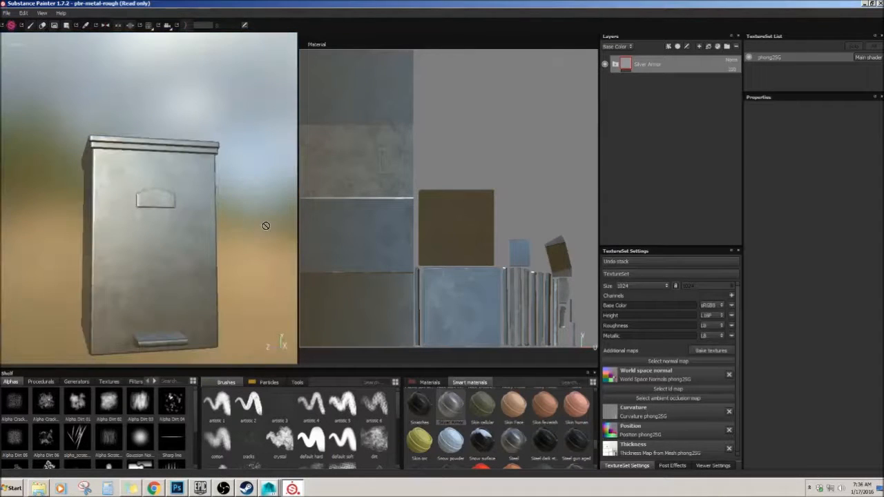
mouse_move(224, 198)
alt+mouse_down()
mouse_move(207, 122)
mouse_move(224, 234)
mouse_move(256, 164)
mouse_move(286, 201)
mouse_move(198, 186)
mouse_move(117, 193)
mouse_move(215, 196)
alt+mouse_up()
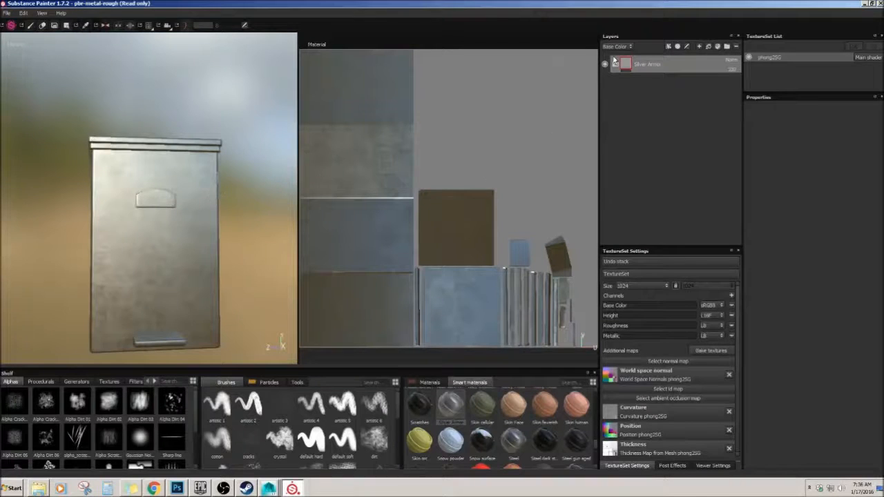
Step: Show only the 3D view and examine the bin's front and side without the normal and ambient occlusion maps
alt+drag(153, 238, 297, 238)
key(F2)
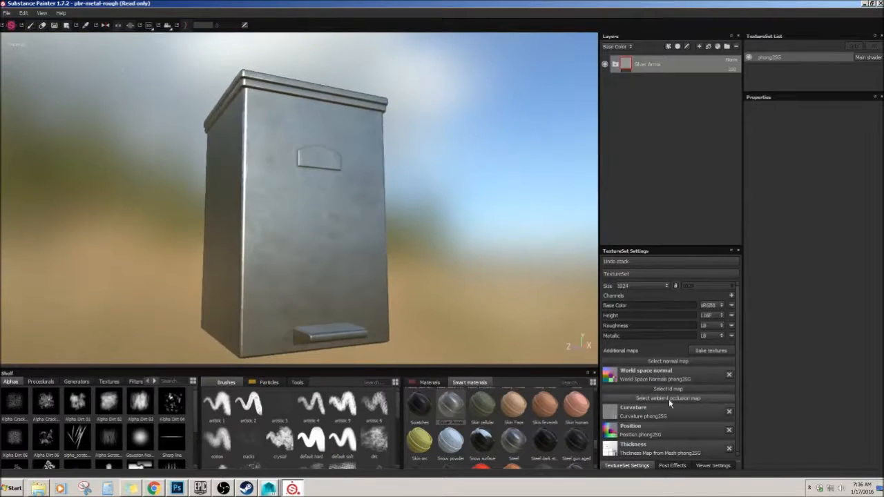
alt+drag(369, 276, 359, 219)
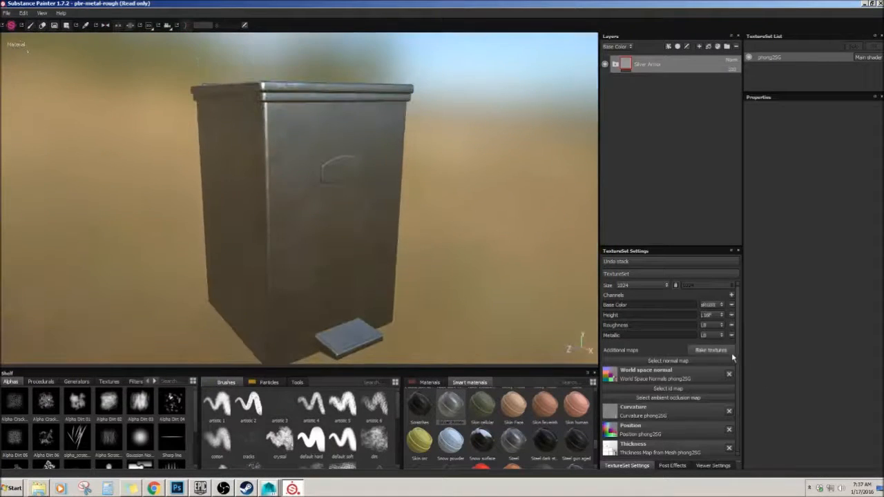
Step: Open the texture baking settings and exclude the world space normal, curvature, position and thickness maps, keeping only normal and ambient occlusion
click(711, 350)
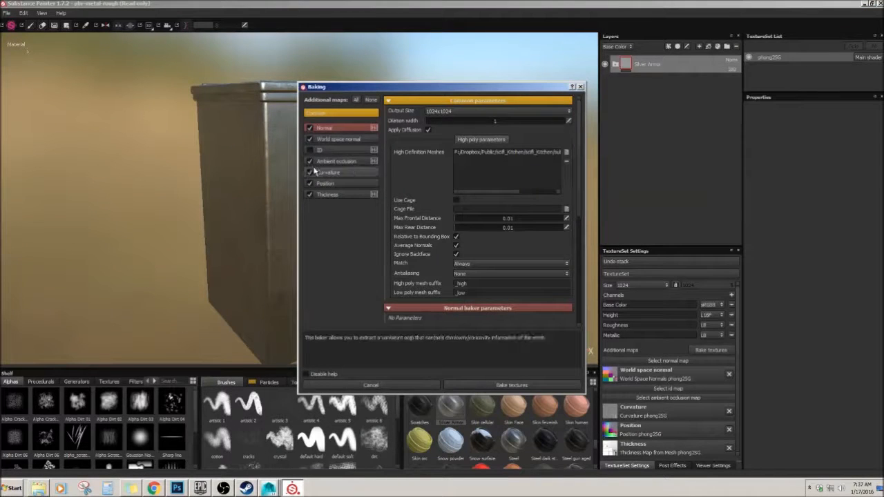
click(310, 139)
click(309, 172)
click(310, 183)
click(309, 194)
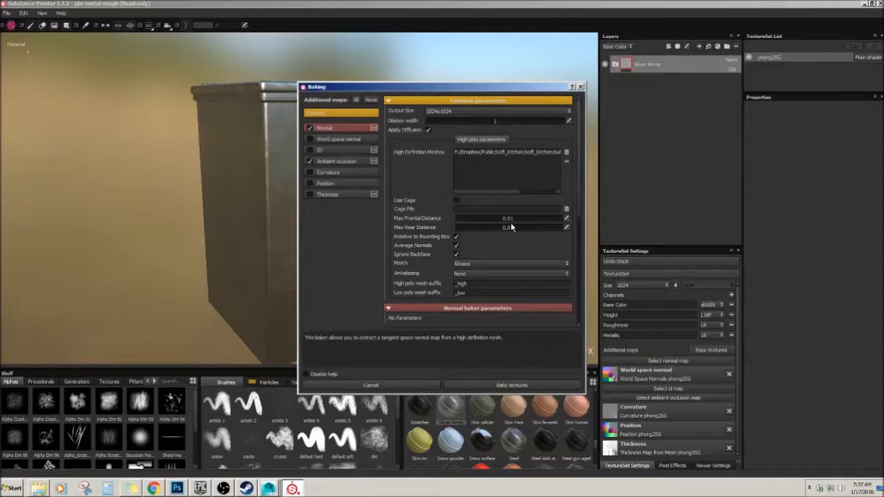
Step: Set the Max Frontal Distance to 0.1 and bake the normal and ambient occlusion maps
click(566, 219)
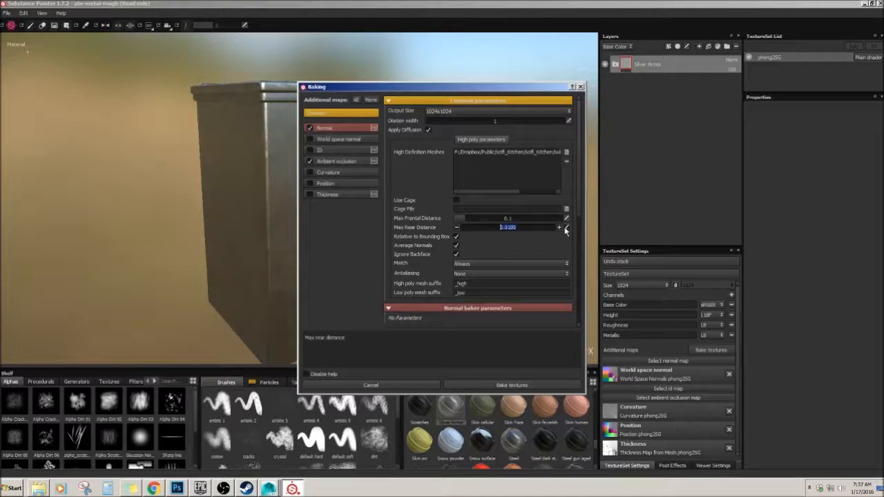
click(507, 384)
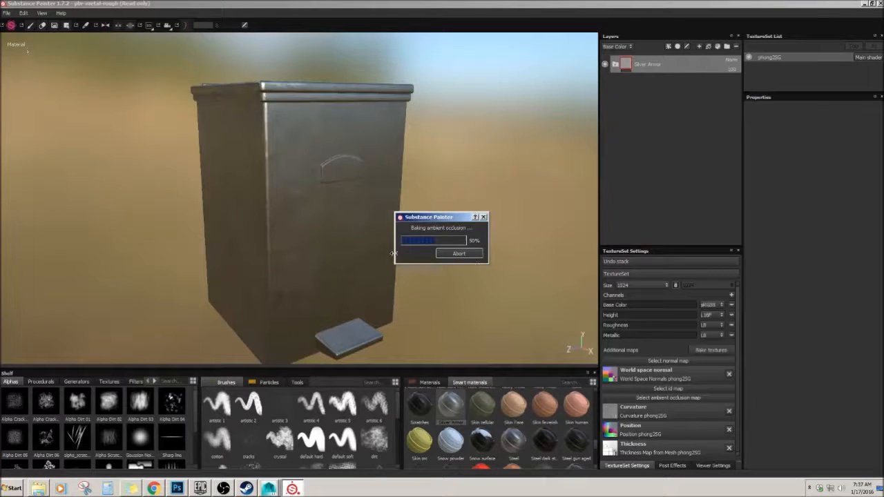
click(448, 254)
Step: Examine the front plate, edges and pedal of the bin with the rebaked normal and ambient occlusion maps
alt+drag(416, 263, 480, 194)
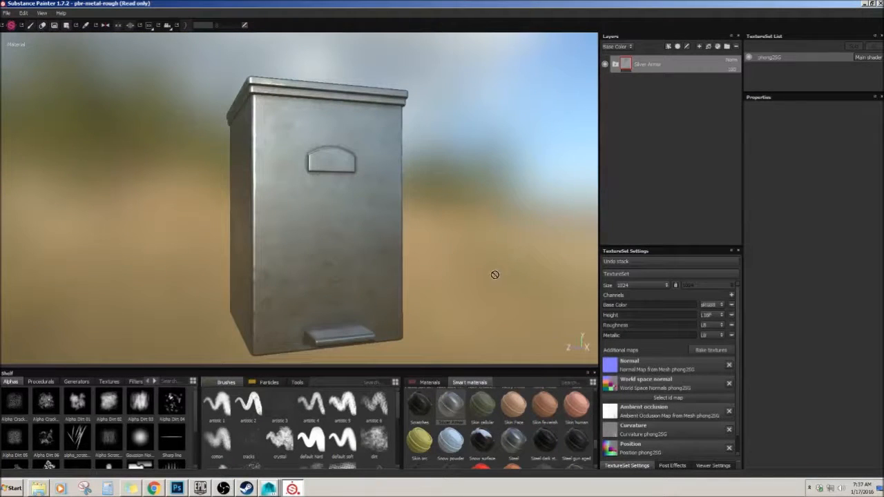
alt+drag(437, 259, 456, 279)
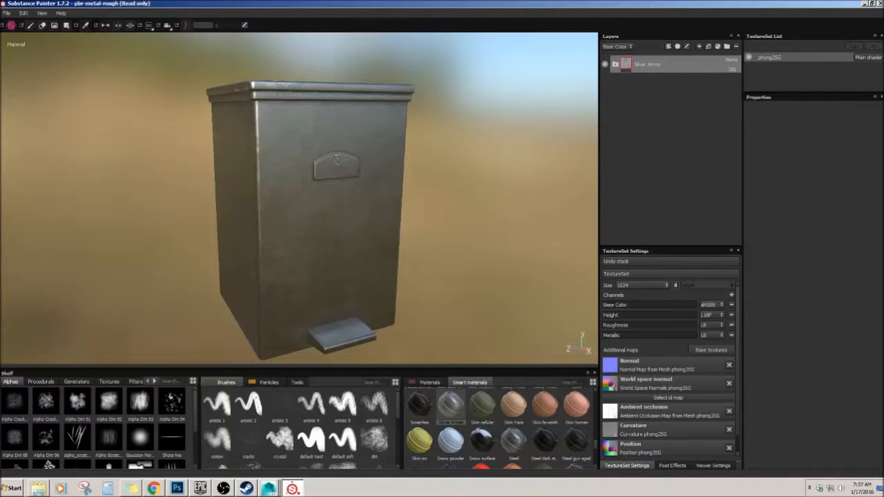
alt+drag(350, 173, 389, 213)
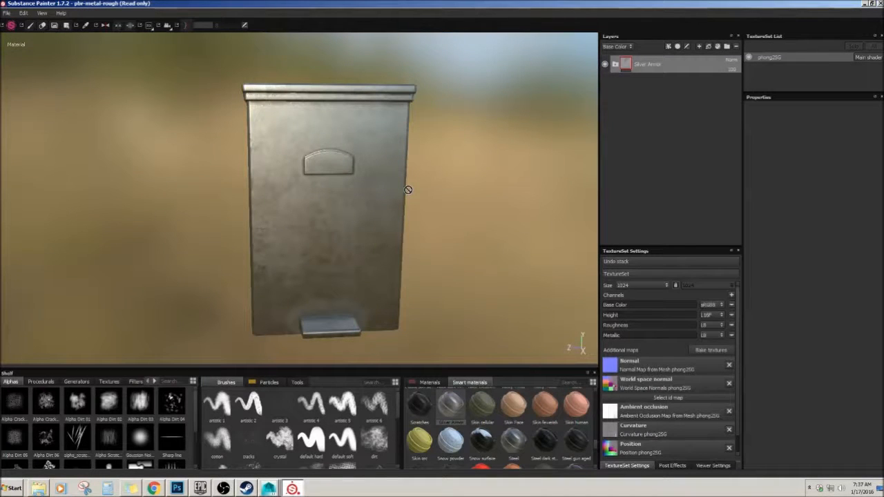
alt+drag(457, 211, 620, 310)
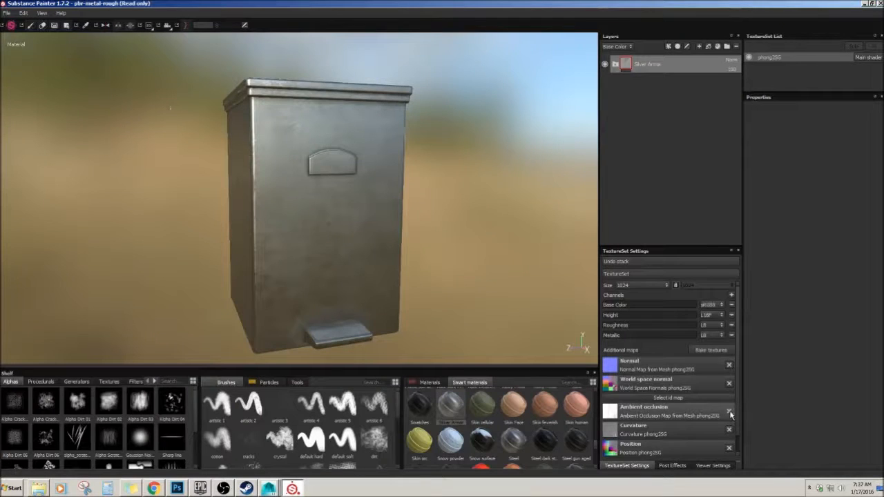
click(669, 414)
click(677, 424)
alt+drag(508, 244, 488, 225)
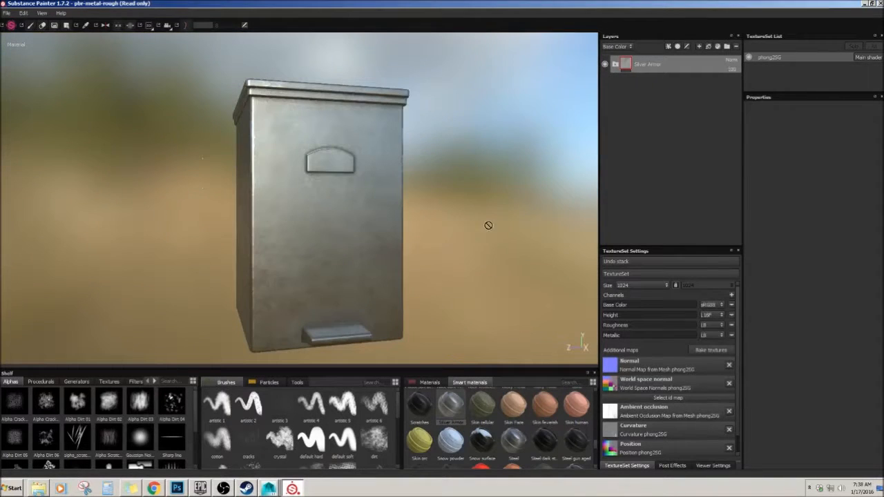
Step: Remove the ambient occlusion and normal maps from the additional maps and check the bin's surfaces without them
click(729, 412)
alt+drag(493, 251, 431, 178)
click(729, 368)
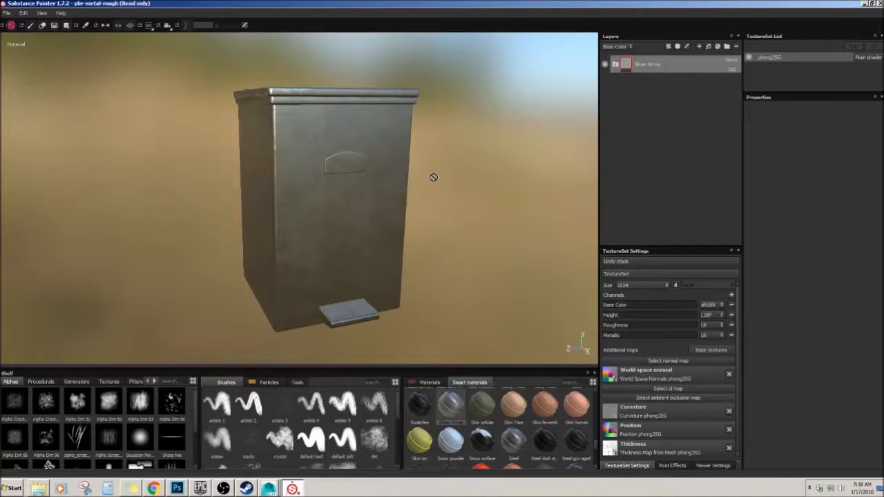
alt+drag(434, 177, 119, 83)
alt+drag(428, 215, 410, 214)
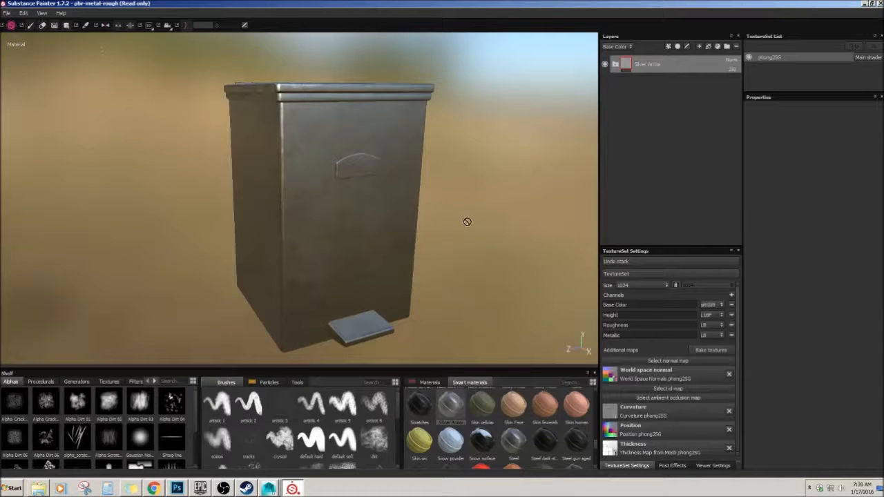
mouse_move(463, 220)
alt+mouse_down()
mouse_move(444, 217)
mouse_move(462, 225)
mouse_move(461, 237)
alt+mouse_up()
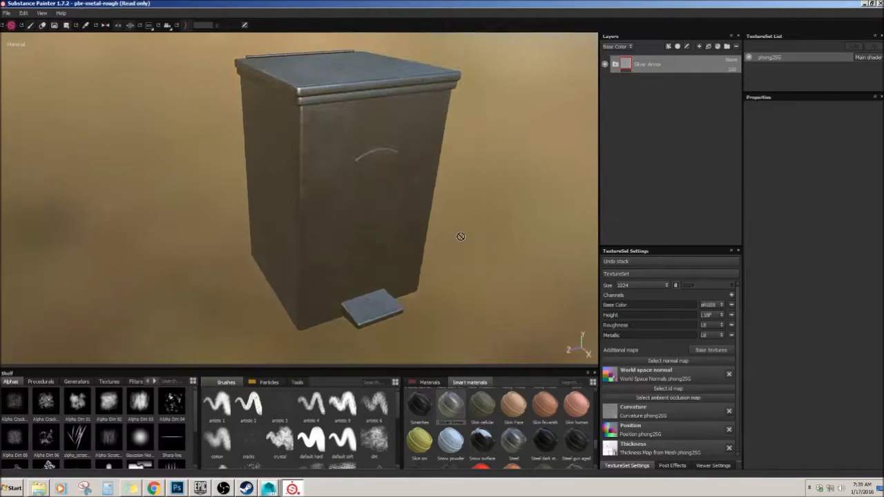
mouse_move(439, 200)
alt+mouse_down()
mouse_move(435, 262)
mouse_move(446, 190)
alt+mouse_up()
alt+drag(465, 249, 409, 186)
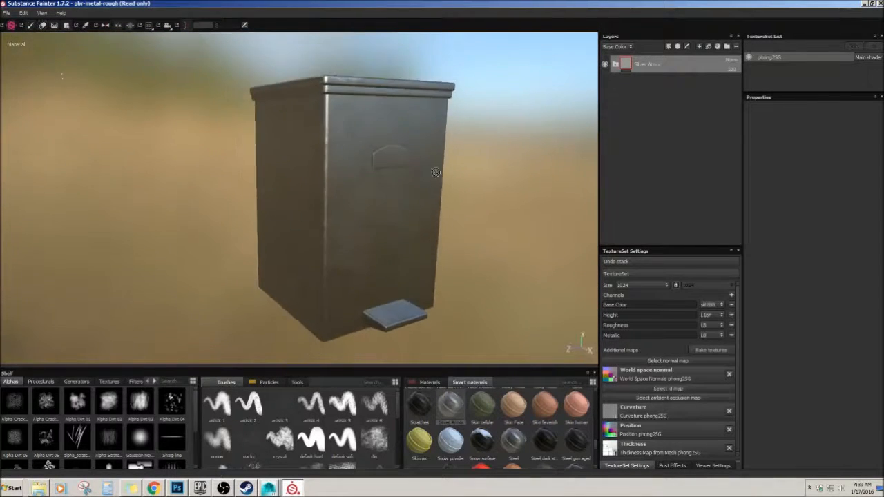
Step: Add a black mask to the Silver Armor layer and check the bin from several angles
right_click(647, 65)
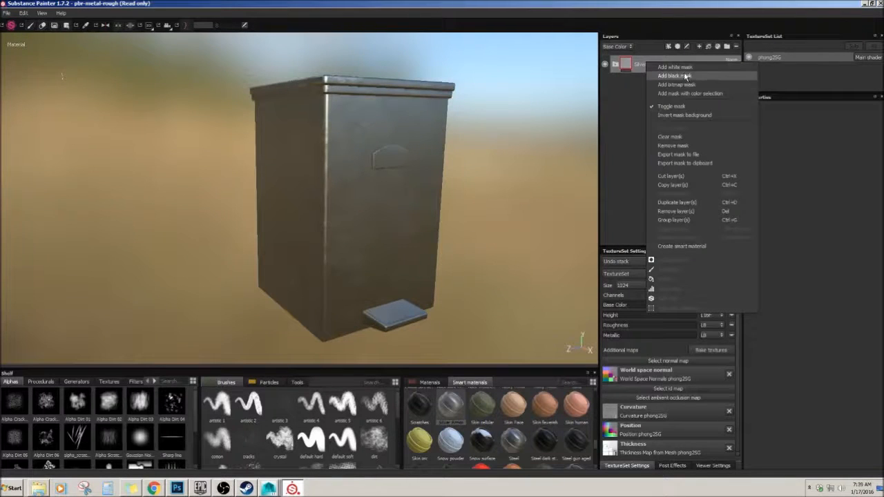
click(682, 77)
alt+drag(431, 244, 449, 202)
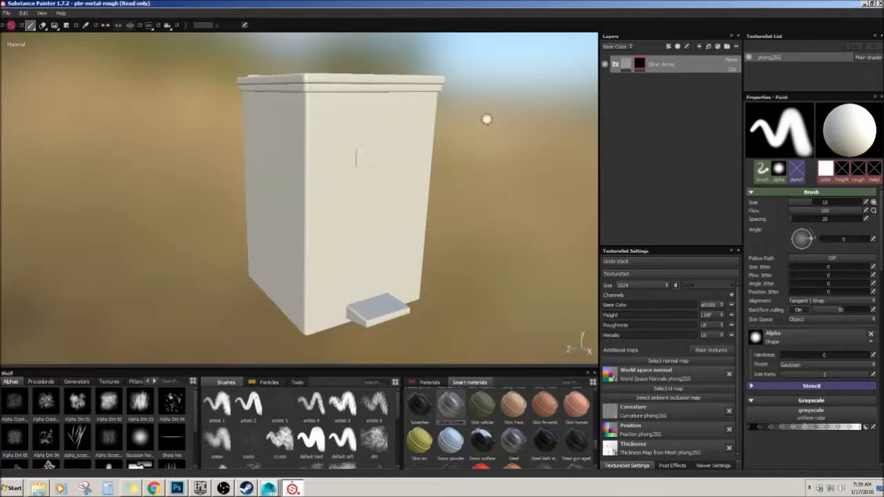
alt+drag(383, 134, 415, 167)
alt+drag(563, 187, 462, 207)
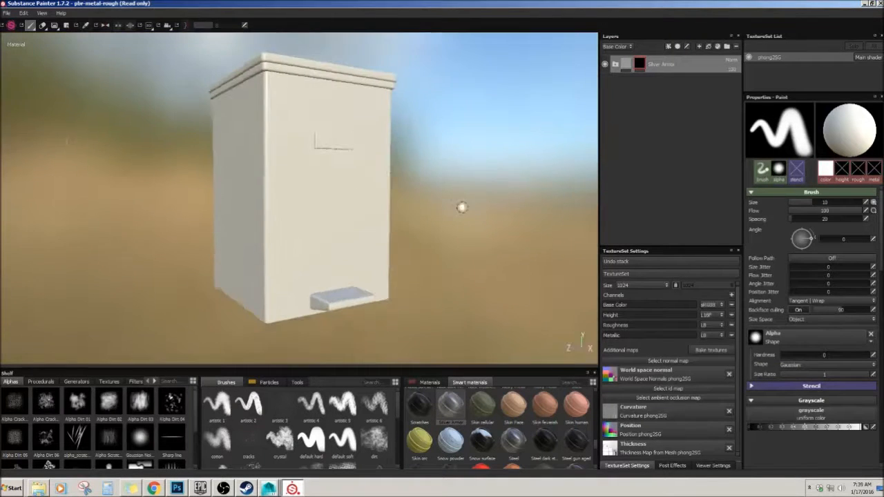
alt+drag(447, 167, 452, 188)
Step: Add a paint effect to the Silver Armor layer's black mask
right_click(638, 63)
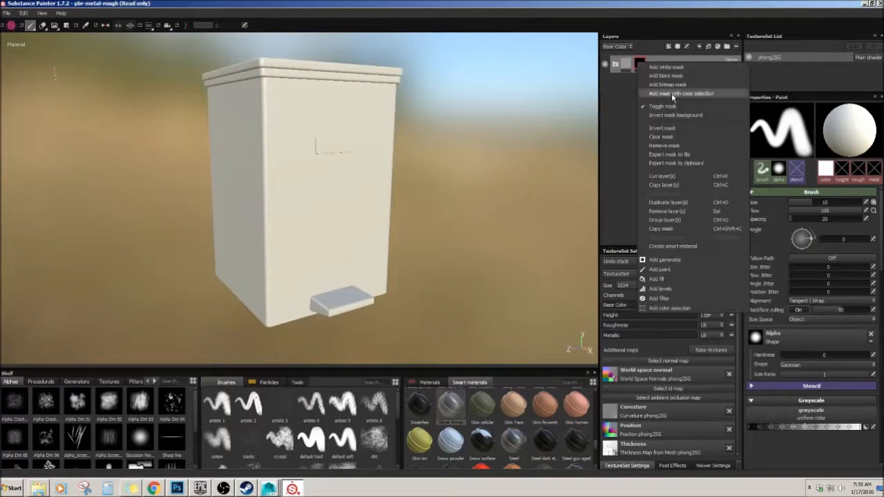
click(679, 269)
alt+drag(404, 268, 421, 267)
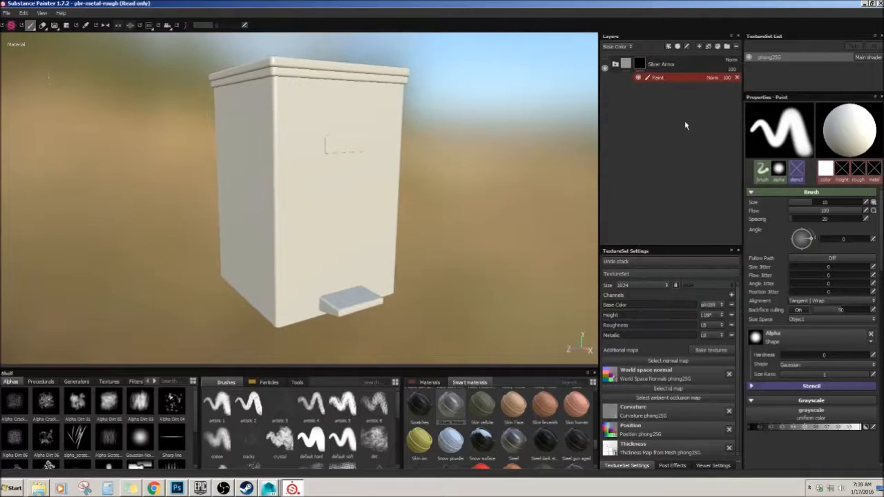
alt+drag(395, 116, 220, 42)
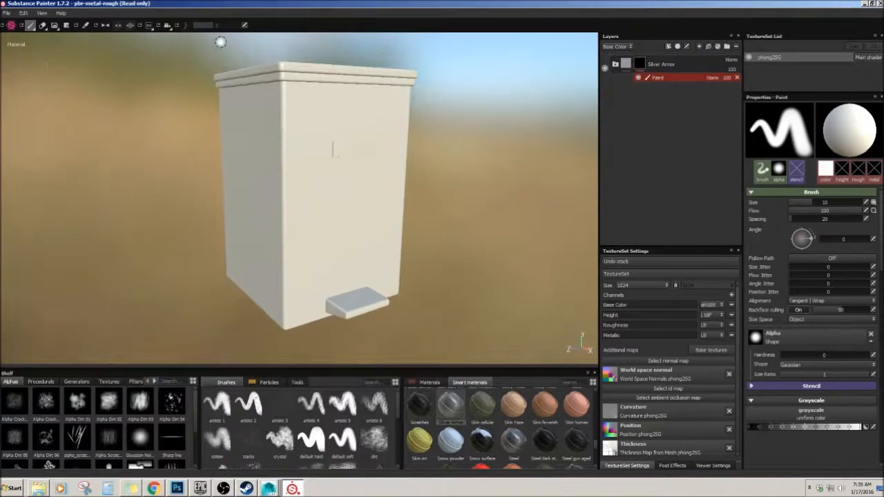
alt+drag(376, 146, 325, 125)
Step: Use Polygon Fill on the Silver Armor mask to reveal the metal on the hinge bar, upper lid and bin body
click(67, 25)
alt+drag(451, 202, 445, 158)
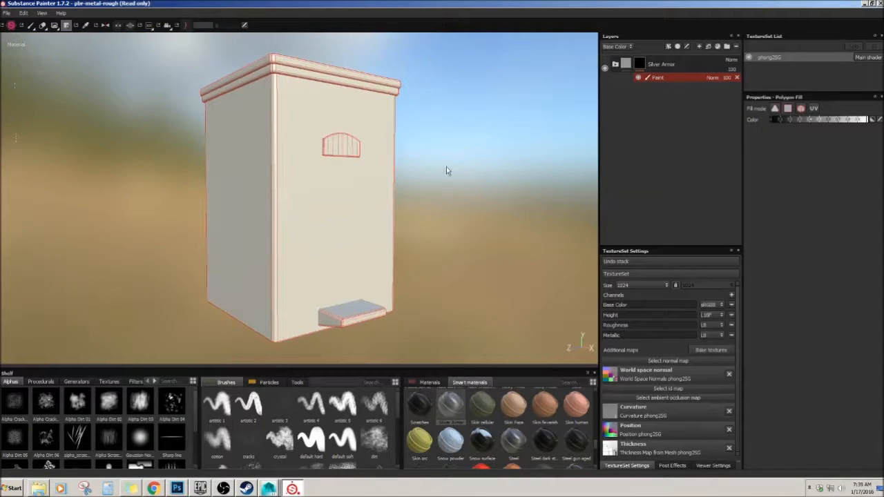
alt+drag(446, 171, 504, 249)
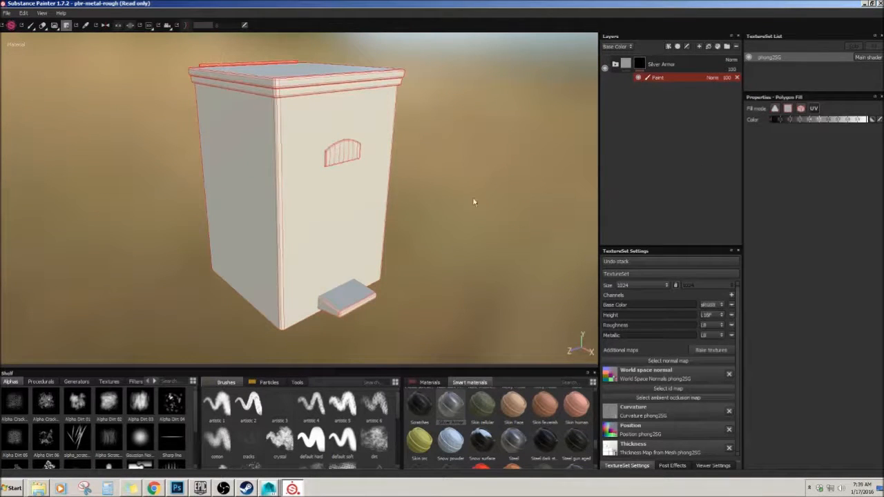
alt+drag(473, 200, 465, 233)
alt+middle_drag(465, 234, 479, 240)
alt+middle_drag(304, 103, 373, 183)
scroll(416, 201, up, 3)
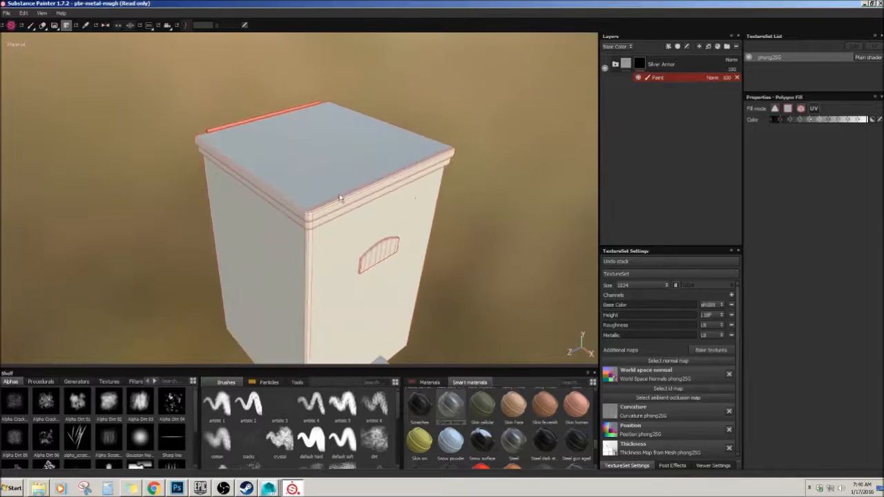
alt+drag(416, 202, 413, 208)
alt+right_drag(412, 208, 444, 229)
alt+drag(302, 182, 343, 241)
alt+right_drag(343, 241, 398, 220)
alt+middle_drag(398, 219, 355, 258)
alt+drag(355, 258, 355, 286)
alt+right_drag(355, 286, 315, 260)
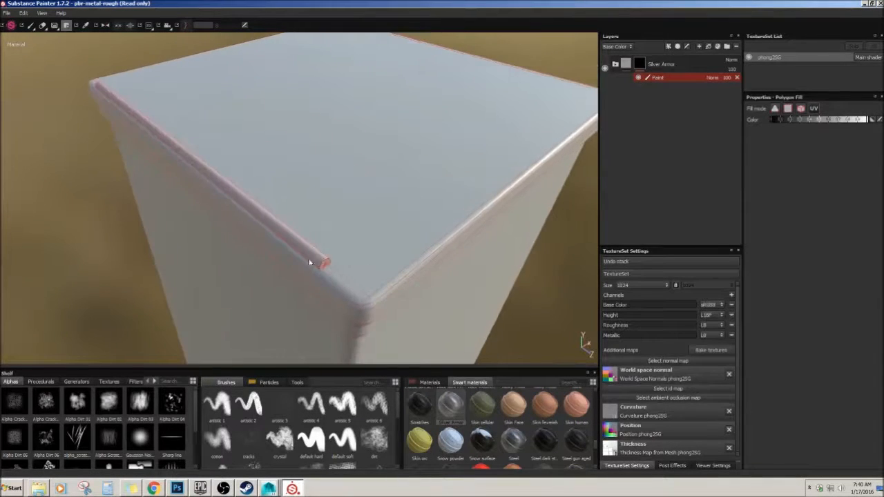
mouse_move(364, 269)
alt+mouse_down()
mouse_move(292, 192)
mouse_move(293, 218)
alt+mouse_up()
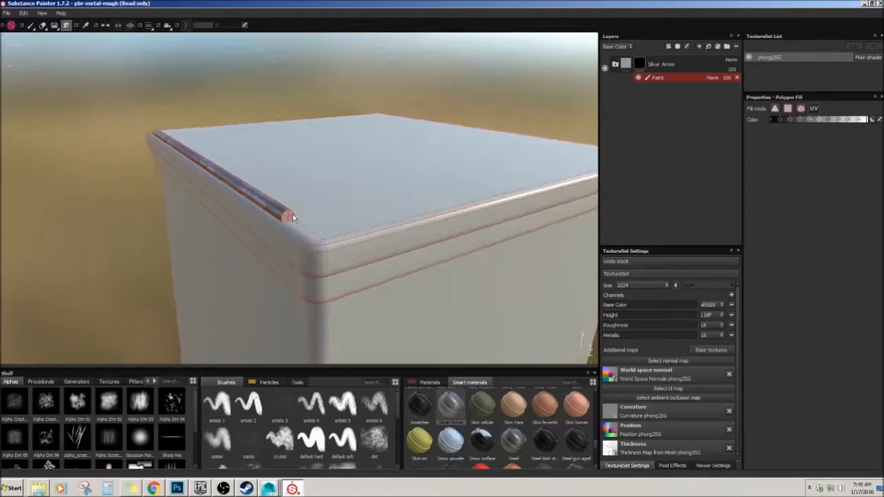
alt+drag(201, 254, 308, 138)
alt+drag(284, 179, 402, 192)
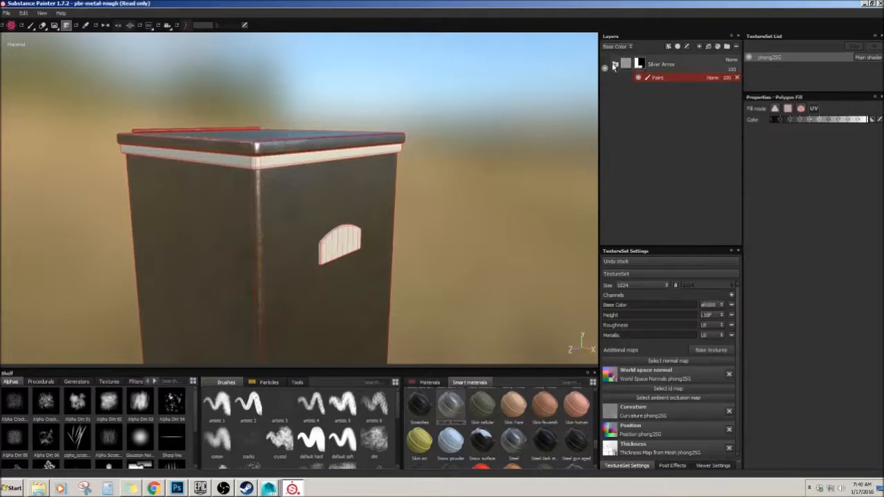
Step: Find the Tire rubber smart material in the shelf and add it as a layer beneath Silver Armor
scroll(595, 447, down, 5)
scroll(595, 449, down, 1)
scroll(570, 425, up, 10)
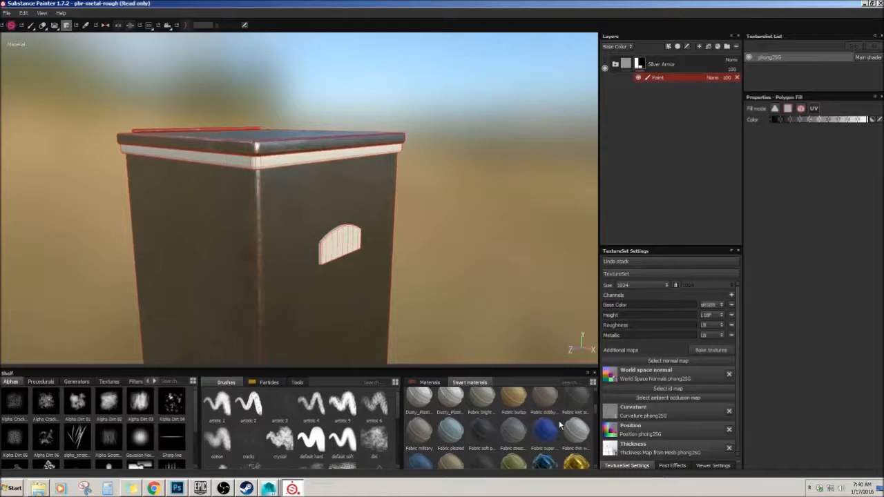
scroll(560, 425, down, 3)
scroll(593, 424, down, 4)
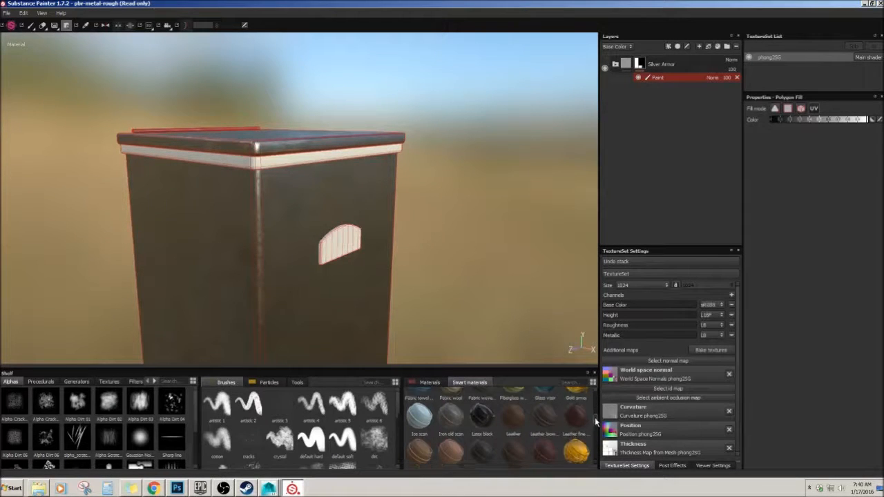
scroll(595, 431, down, 3)
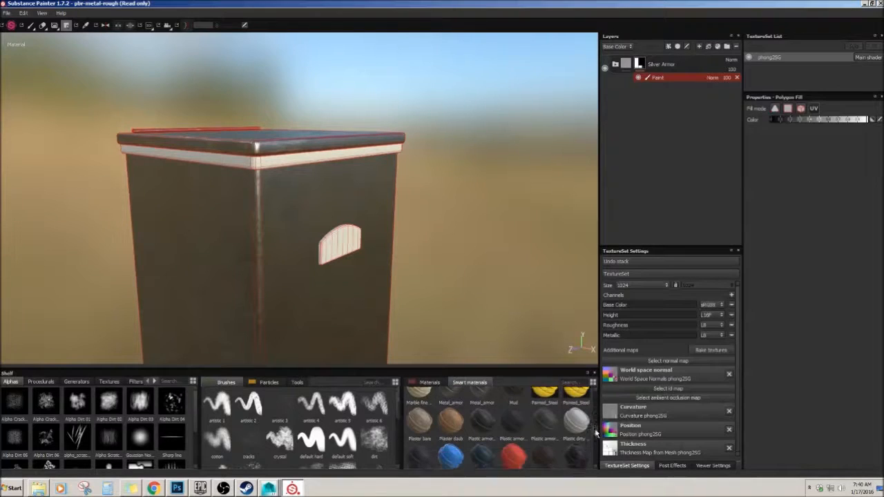
scroll(594, 441, down, 4)
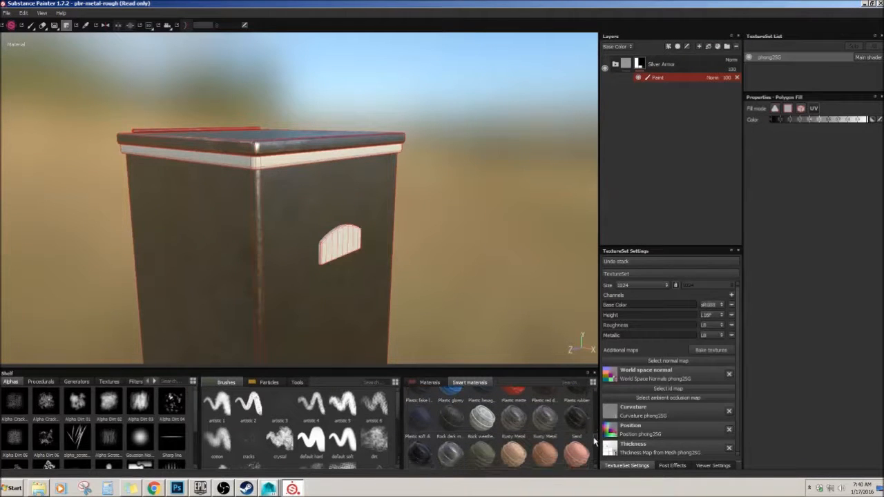
scroll(594, 449, down, 3)
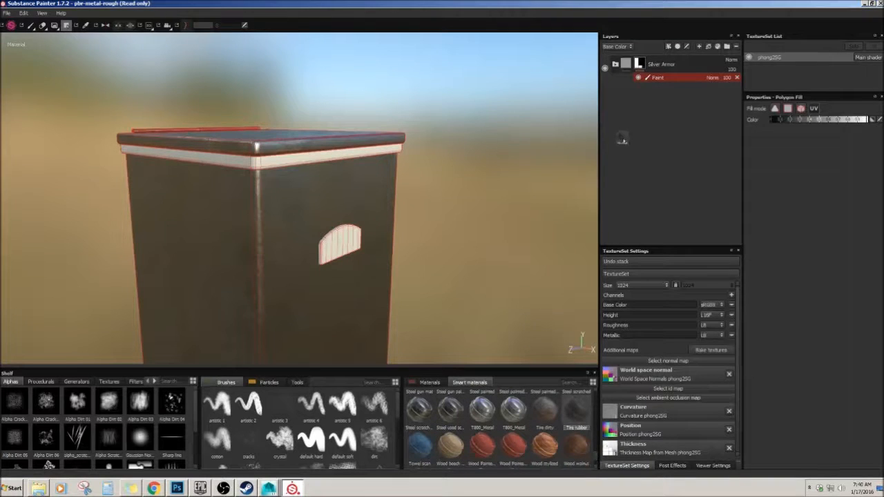
drag(623, 140, 635, 155)
Step: Add a black mask to the Tire rubber layer
mouse_move(339, 208)
alt+mouse_down()
mouse_move(359, 185)
mouse_move(353, 210)
alt+mouse_up()
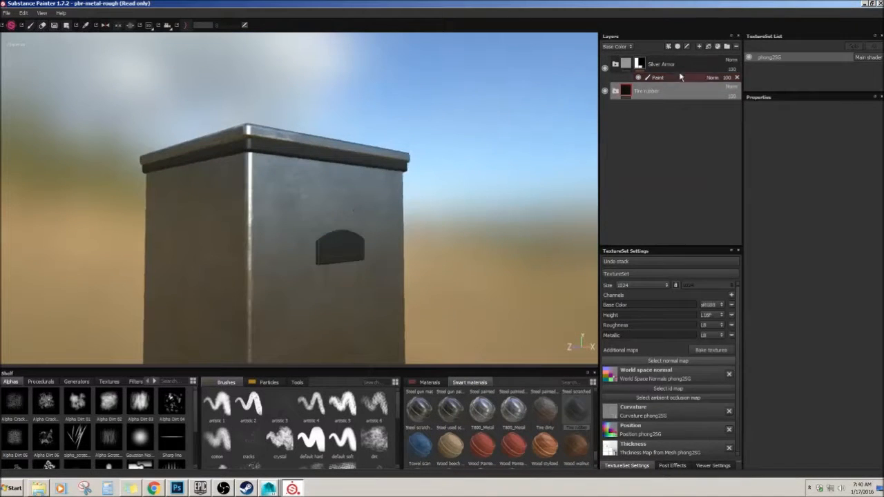
right_click(657, 94)
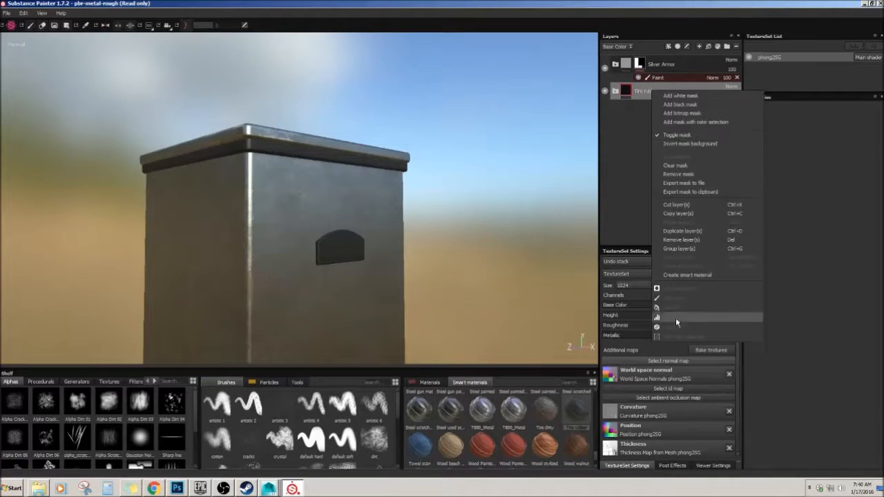
click(673, 104)
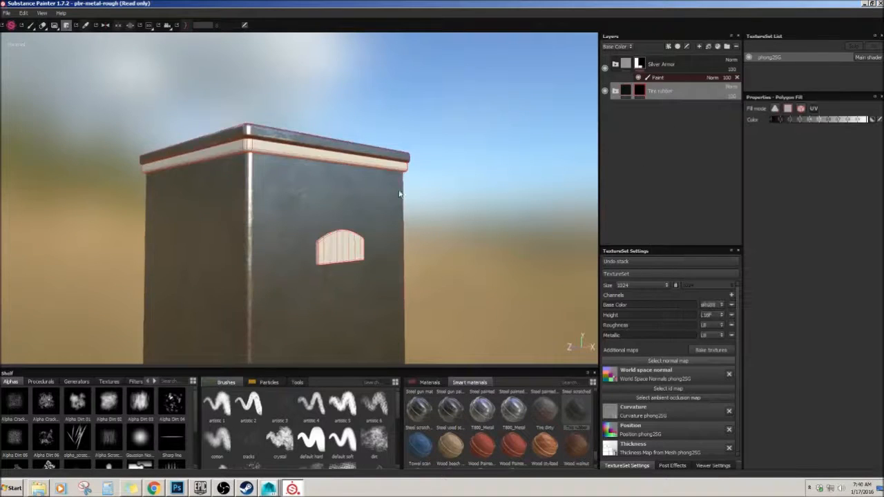
Step: Add a paint effect to the Tire rubber layer's black mask
alt+drag(399, 194, 401, 215)
right_click(663, 97)
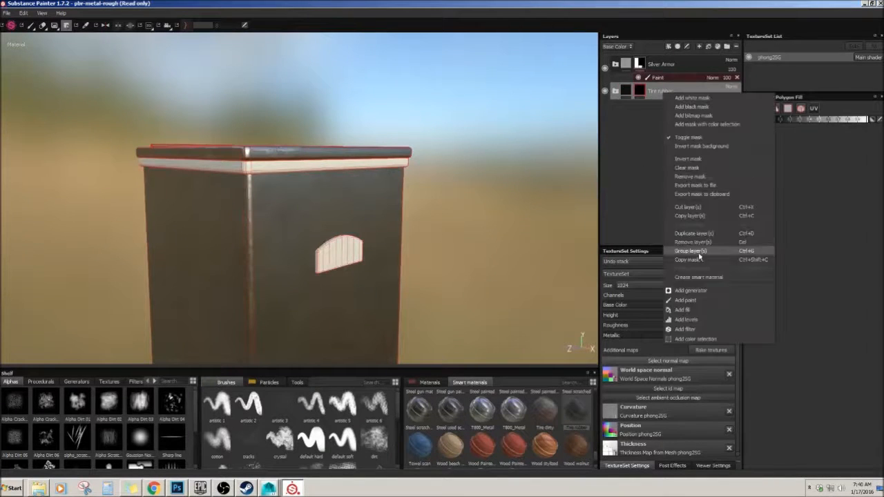
click(692, 300)
mouse_move(428, 258)
alt+mouse_down()
mouse_move(433, 199)
mouse_move(455, 223)
mouse_move(421, 214)
mouse_move(418, 201)
alt+mouse_up()
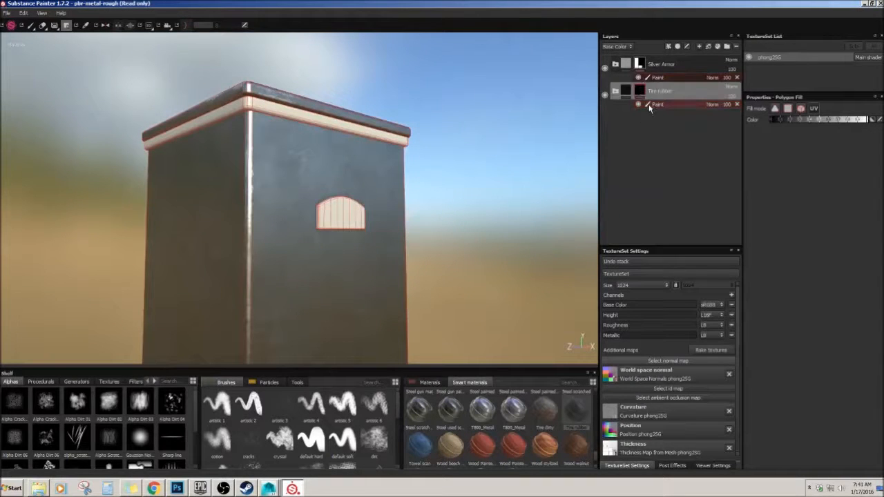
click(639, 92)
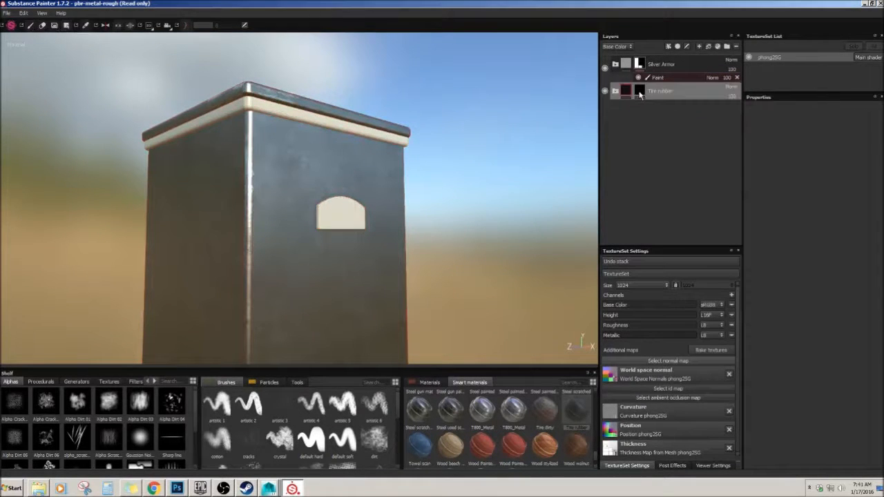
alt+drag(517, 145, 515, 130)
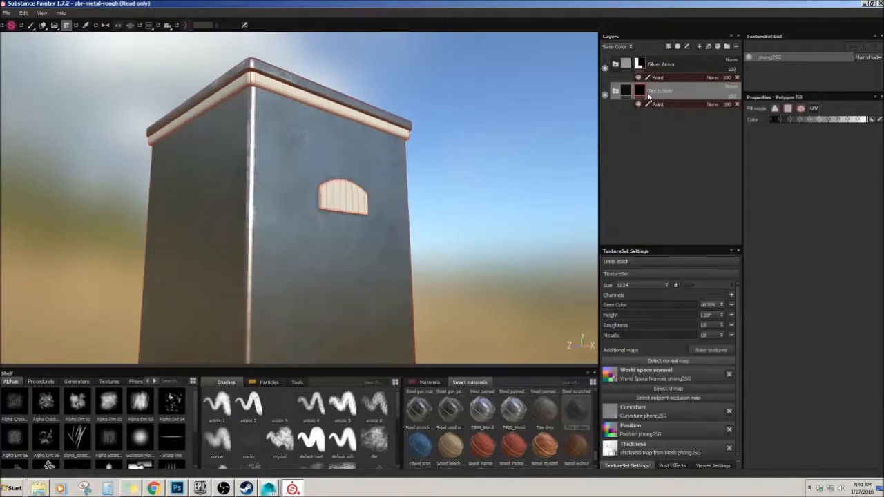
mouse_move(642, 93)
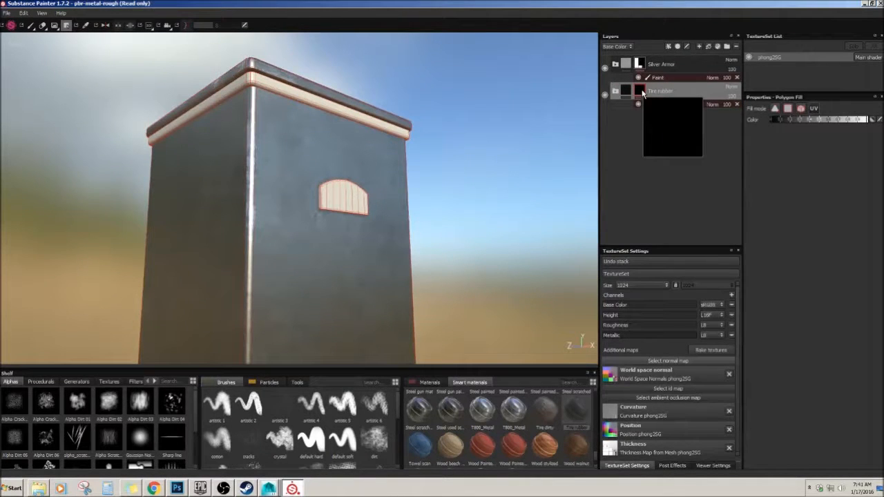
alt+drag(465, 194, 567, 120)
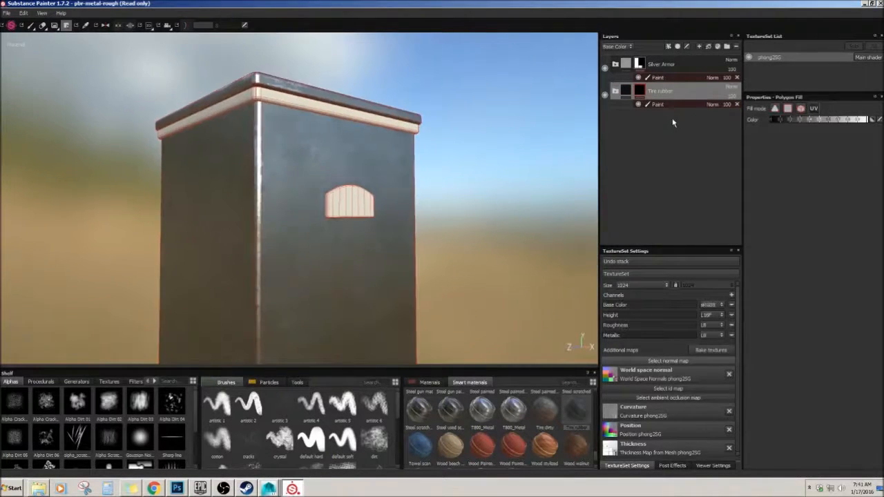
alt+drag(487, 200, 464, 182)
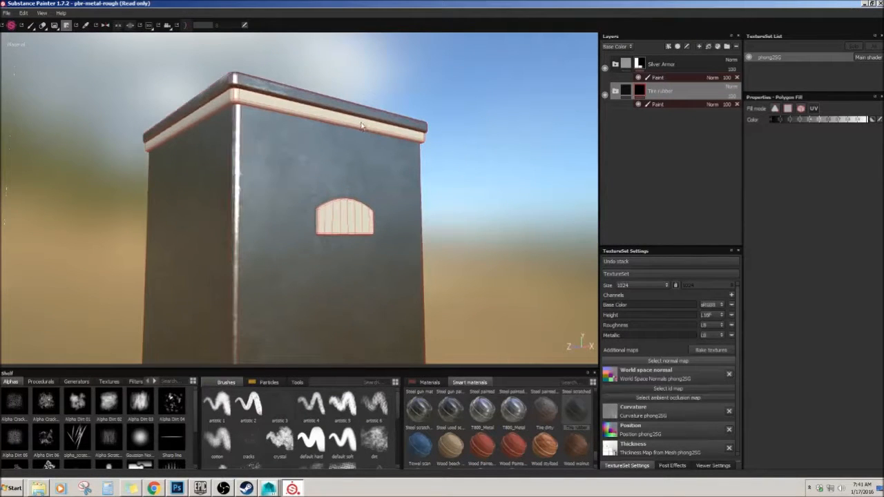
Step: Use Polygon Fill on the Tire rubber mask to reveal rubber on the rim beneath the lid and the pedal's top
alt+drag(479, 136, 464, 145)
alt+drag(386, 136, 351, 180)
alt+drag(536, 184, 369, 143)
alt+drag(447, 143, 320, 173)
alt+drag(352, 129, 313, 184)
alt+drag(402, 181, 588, 103)
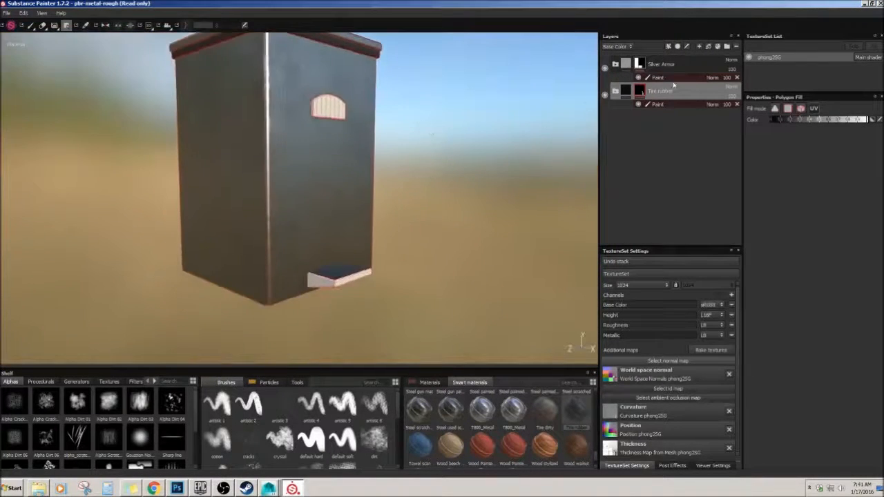
Step: Extend the Silver Armor mask with Polygon Fill to cover the underside of the bin body
alt+drag(504, 157, 439, 116)
click(636, 65)
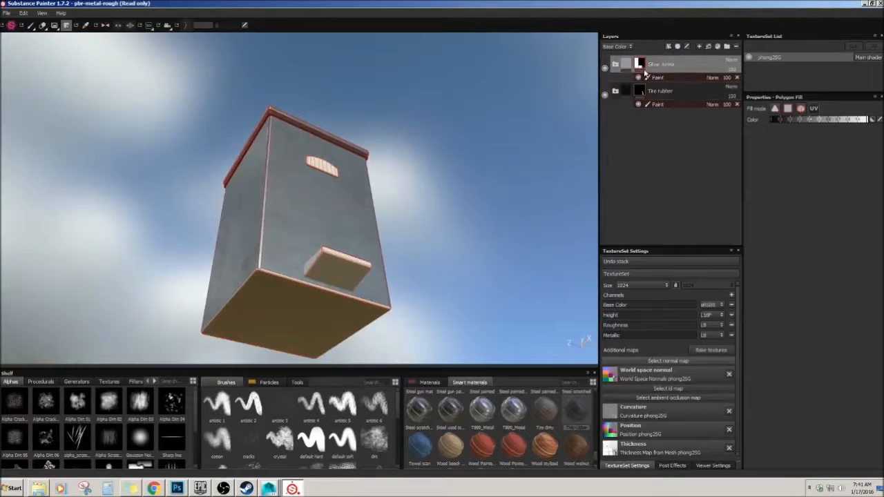
alt+middle_drag(430, 212, 442, 182)
alt+drag(442, 181, 459, 188)
alt+drag(463, 220, 410, 185)
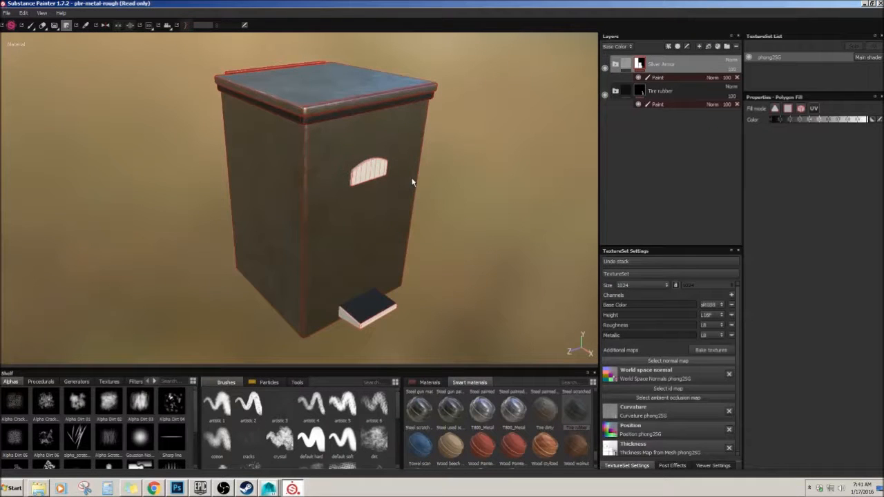
alt+drag(428, 182, 420, 204)
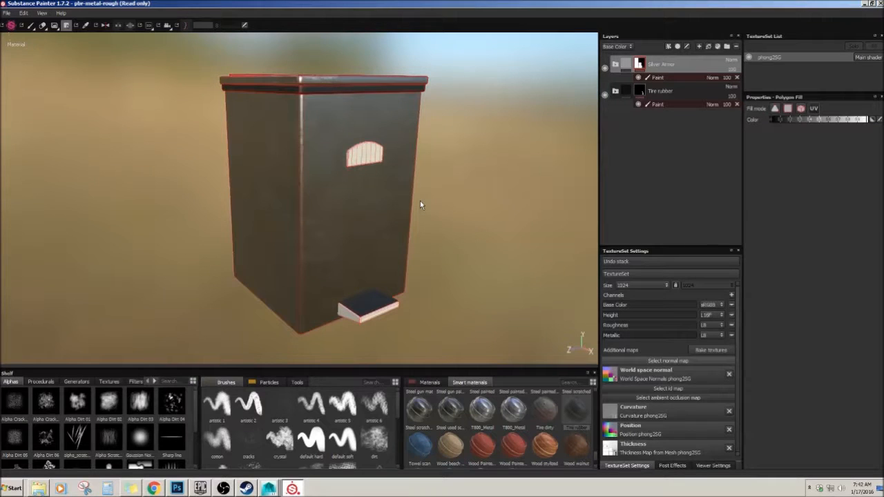
alt+drag(426, 200, 465, 184)
alt+drag(418, 163, 413, 164)
alt+drag(433, 218, 463, 198)
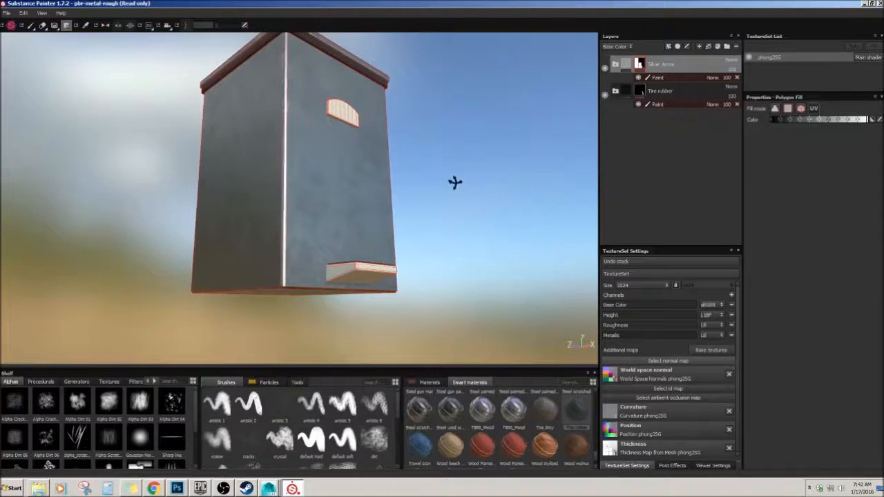
Step: Find the Steel smart material in the shelf and add it as a separate layer beneath Tire rubber
alt+drag(455, 185, 516, 363)
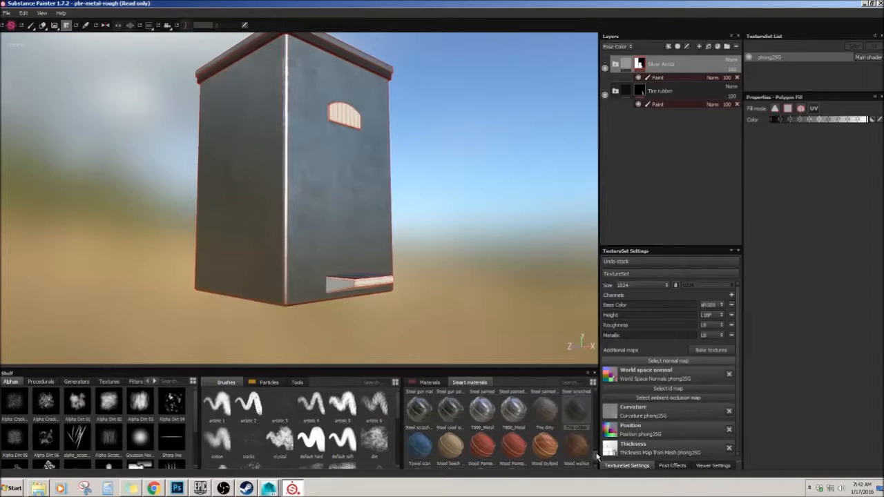
scroll(595, 453, up, 3)
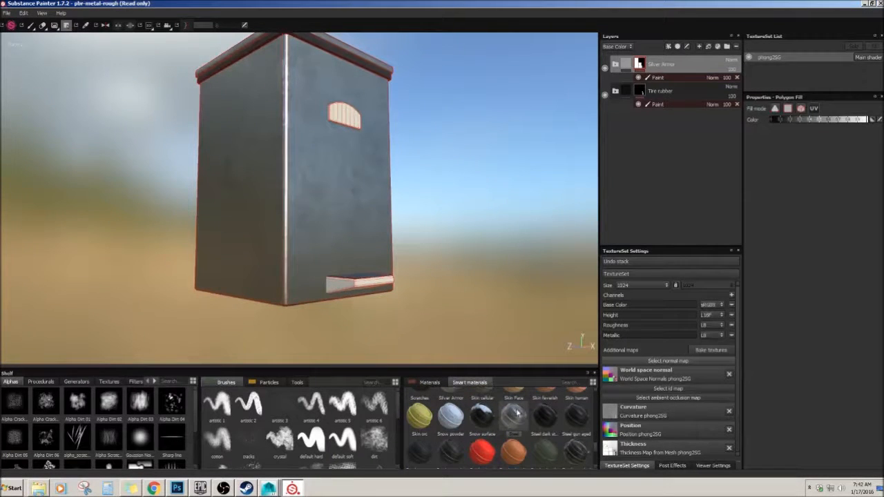
drag(661, 197, 661, 199)
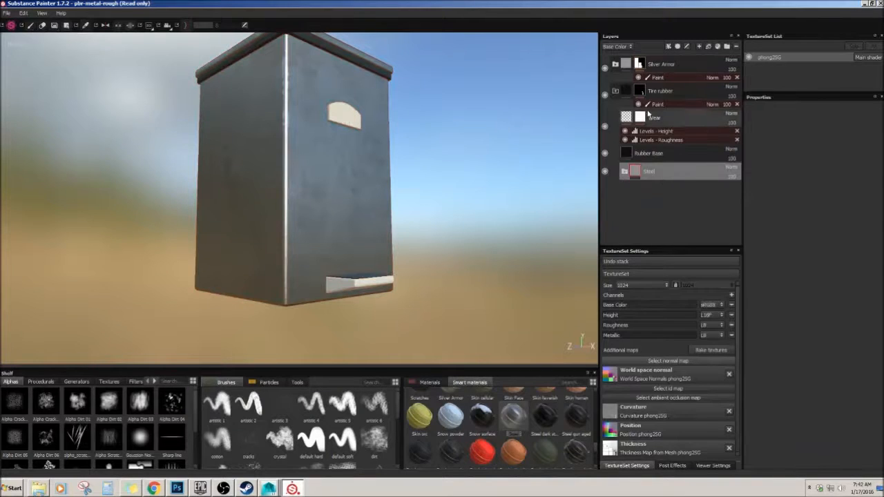
key(ctrl+z)
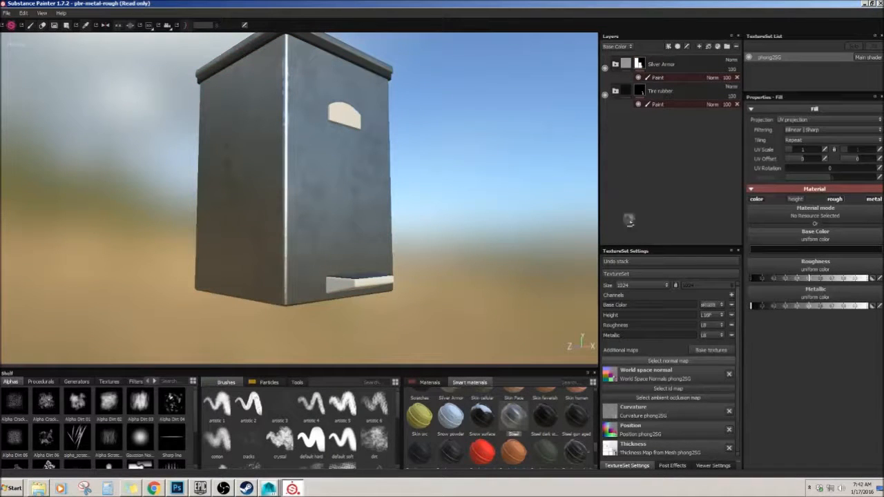
drag(640, 218, 655, 221)
Step: Add a black mask with a paint effect to the Steel layer
alt+drag(501, 215, 374, 235)
alt+right_drag(374, 235, 408, 249)
alt+middle_drag(332, 172, 333, 259)
alt+right_drag(366, 276, 434, 311)
alt+drag(417, 242, 449, 186)
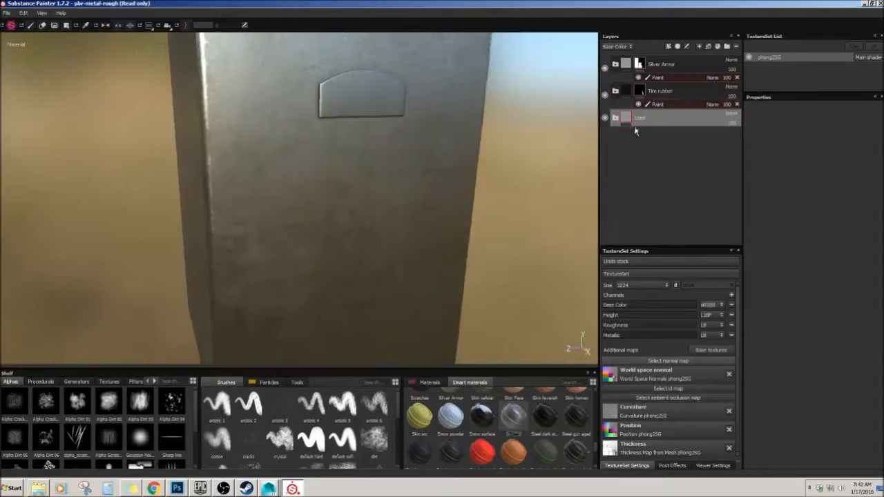
right_click(643, 121)
click(664, 142)
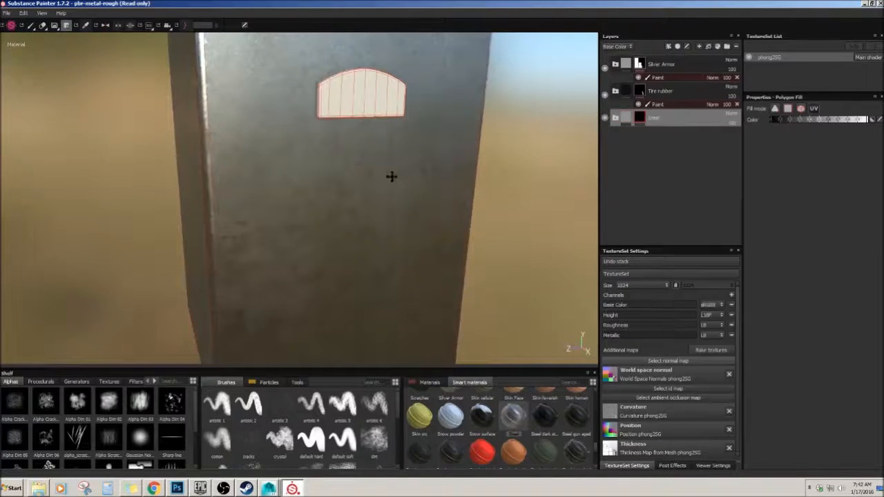
right_click(639, 118)
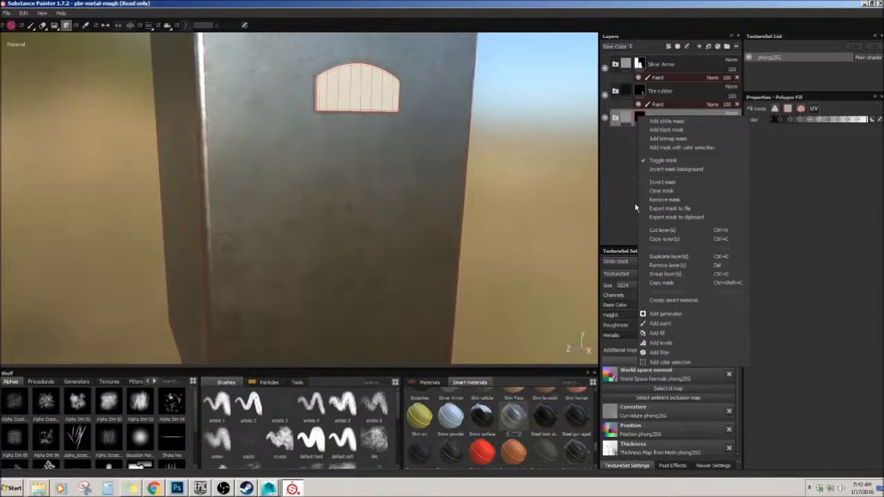
click(652, 323)
Step: Fill the front handle plate and the pedal's sides on the Steel mask, finishing with the Paint tool active
alt+drag(369, 240, 423, 198)
click(30, 25)
mouse_move(434, 132)
alt+mouse_down()
mouse_move(296, 145)
mouse_move(292, 158)
mouse_move(314, 132)
mouse_move(407, 168)
mouse_move(436, 123)
mouse_move(435, 86)
mouse_move(460, 128)
mouse_move(460, 170)
mouse_move(458, 112)
mouse_move(458, 152)
mouse_move(535, 279)
alt+mouse_up()
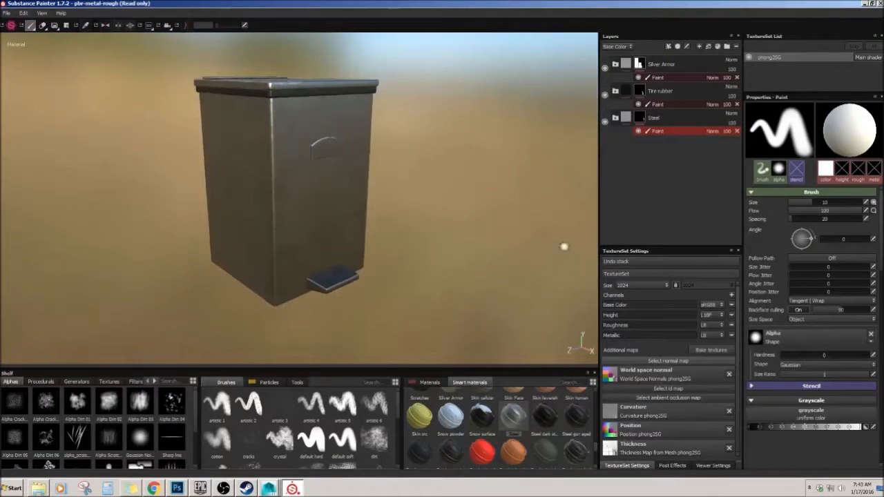
Step: Find the Chrome blue tint smart material in the shelf and add it as a layer beneath Steel
drag(594, 450, 598, 373)
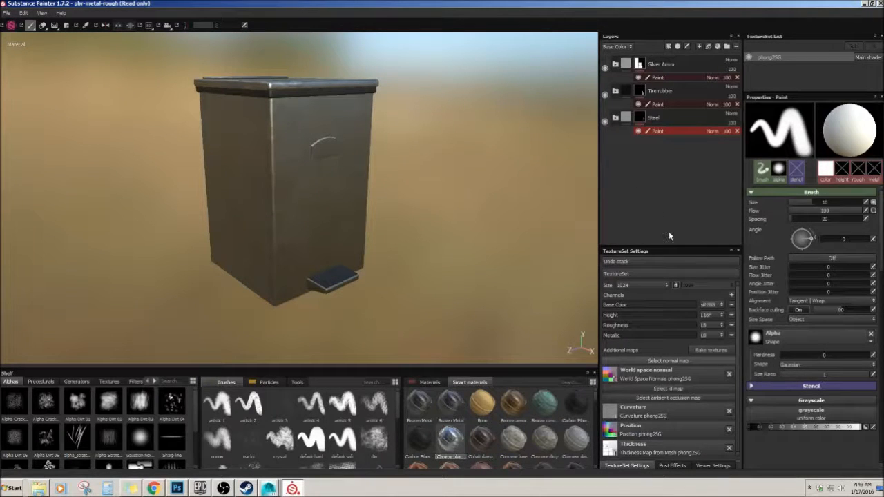
drag(668, 232, 666, 226)
key(ctrl+z)
click(615, 117)
click(615, 118)
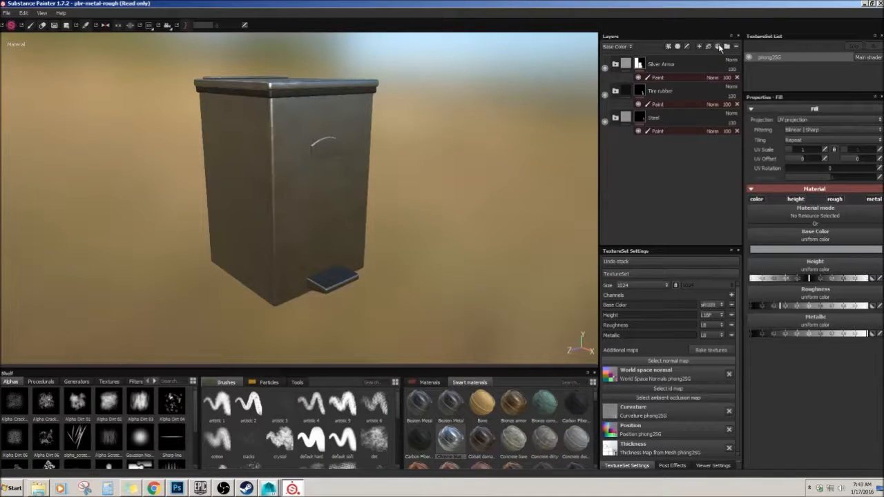
click(719, 46)
drag(666, 232, 637, 151)
mouse_move(342, 224)
alt+mouse_down()
mouse_move(294, 215)
mouse_move(312, 217)
alt+mouse_up()
Step: Copy the Steel layer's mask
right_click(666, 143)
click(640, 119)
right_click(640, 119)
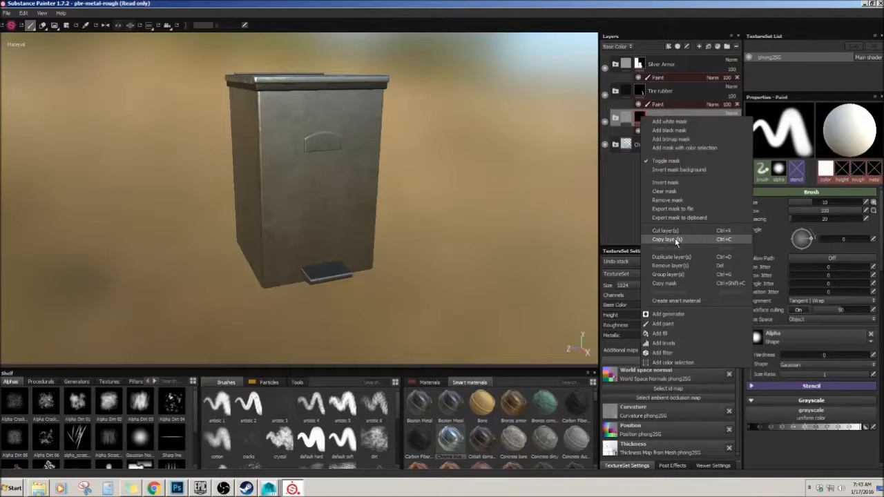
click(676, 284)
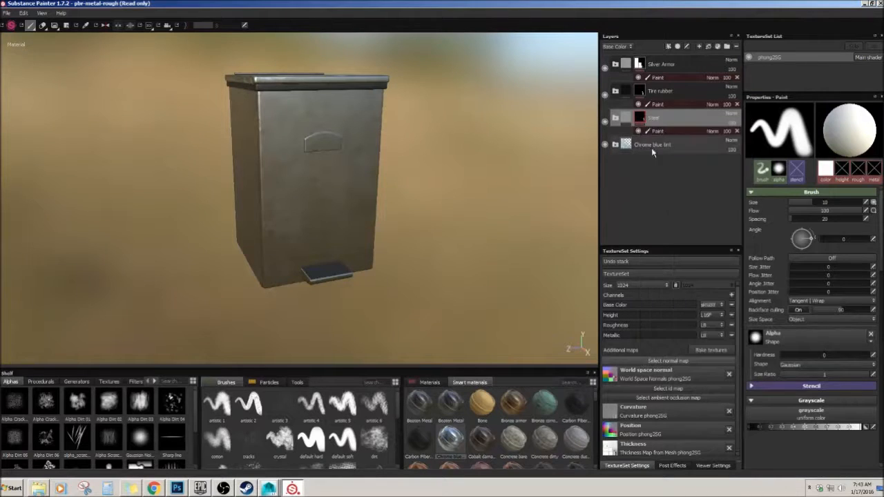
Step: Add a black mask to the Chrome blue tint layer and paste the copied Steel mask into it
click(649, 145)
right_click(649, 145)
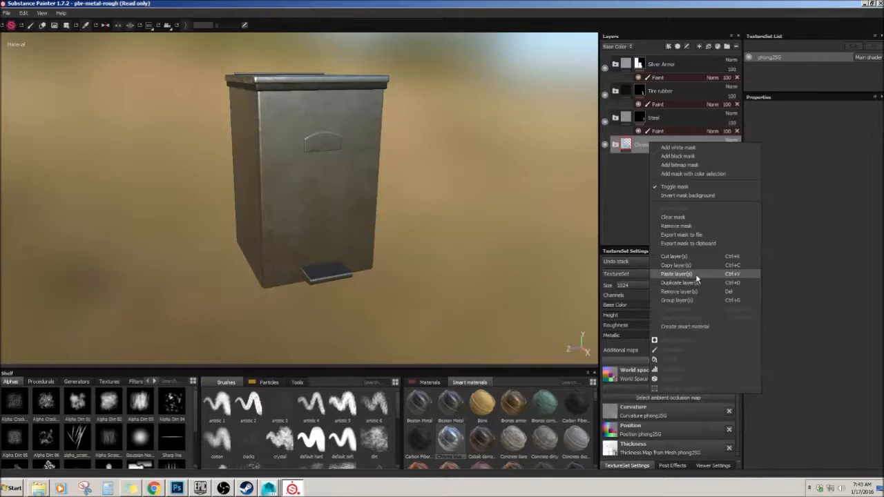
click(641, 217)
alt+drag(352, 218, 430, 223)
right_click(638, 145)
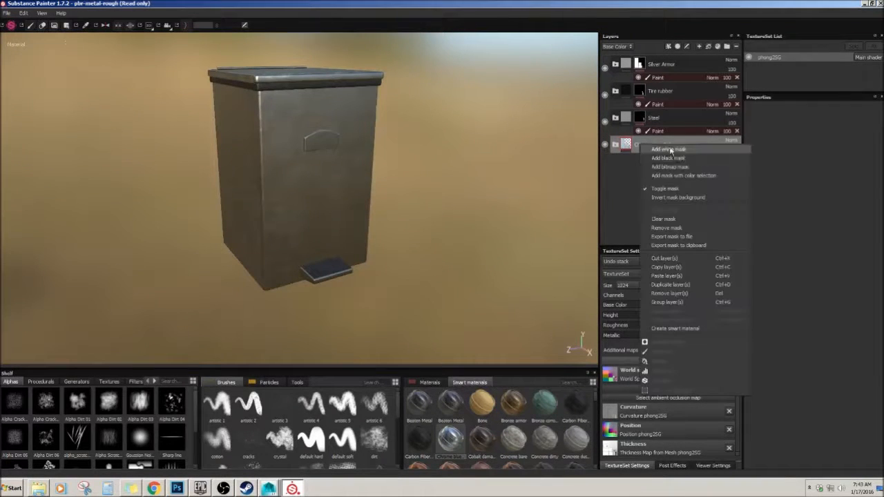
click(668, 158)
right_click(639, 146)
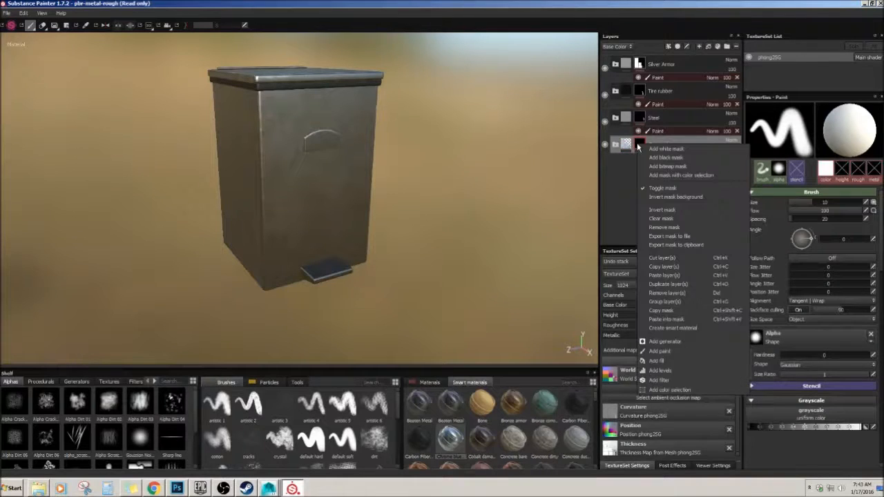
click(669, 319)
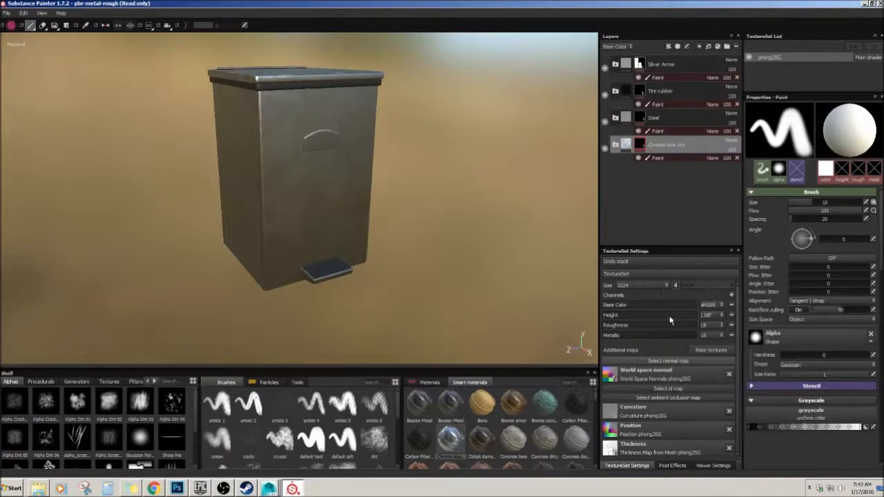
Step: Hide the Steel layer and examine the Chrome blue tint on the handle plate and pedal
mouse_move(442, 191)
alt+mouse_down()
mouse_move(425, 179)
mouse_move(430, 201)
alt+mouse_up()
click(606, 122)
alt+drag(284, 179, 338, 191)
alt+right_drag(338, 191, 452, 196)
alt+drag(397, 176, 407, 282)
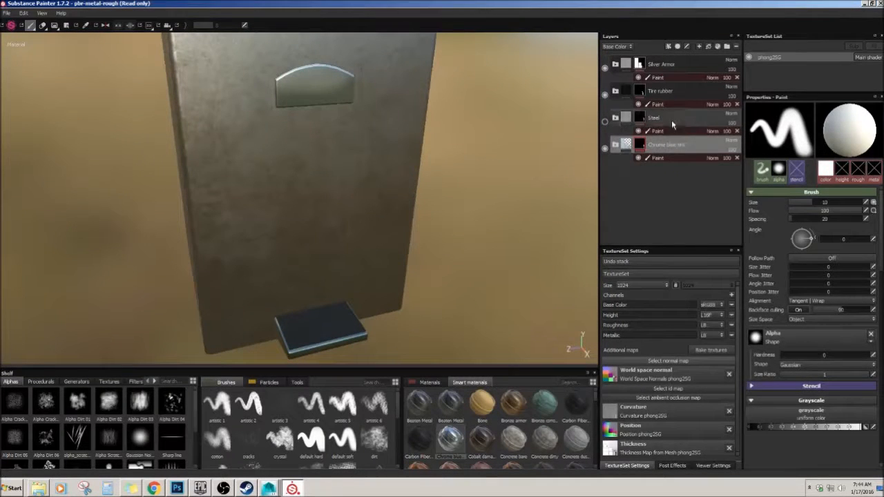
Step: Delete the Chrome blue tint layer and make the Steel layer visible again
key(Delete)
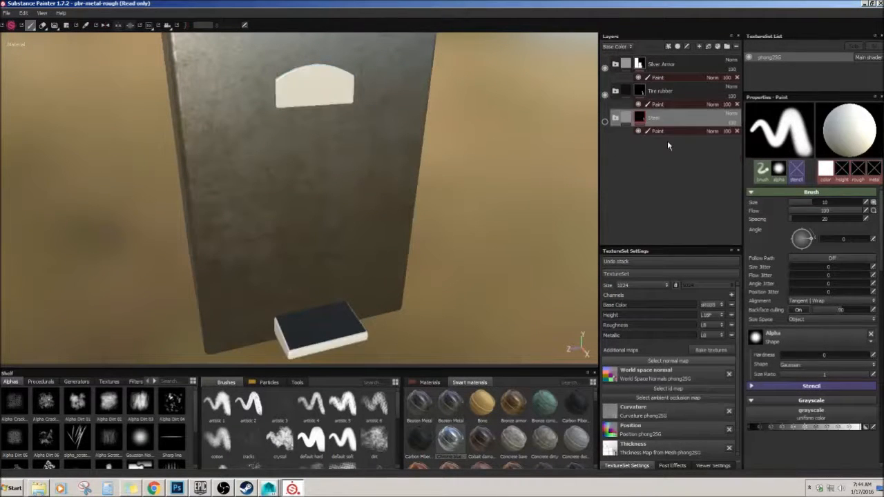
click(605, 123)
alt+drag(300, 215, 503, 457)
Step: Find the T800_Metal smart material in the shelf, add it as a layer beneath Steel, and collapse its folder
drag(595, 405, 594, 455)
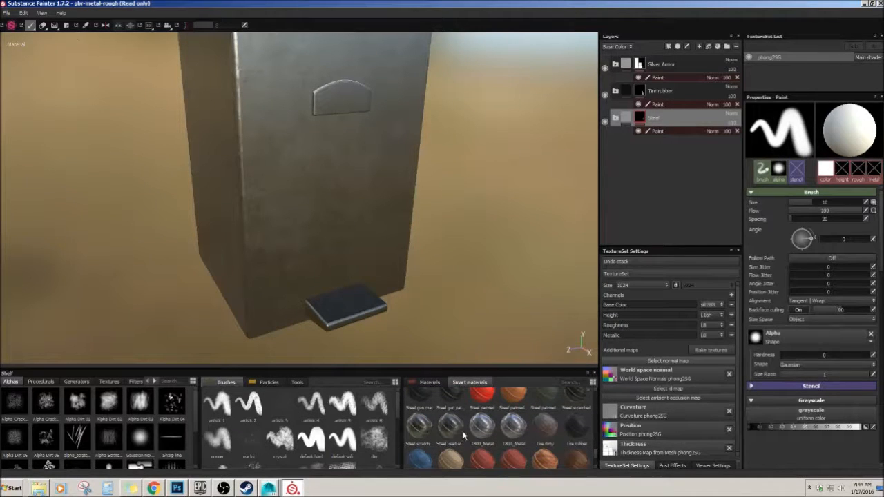
drag(669, 222, 671, 228)
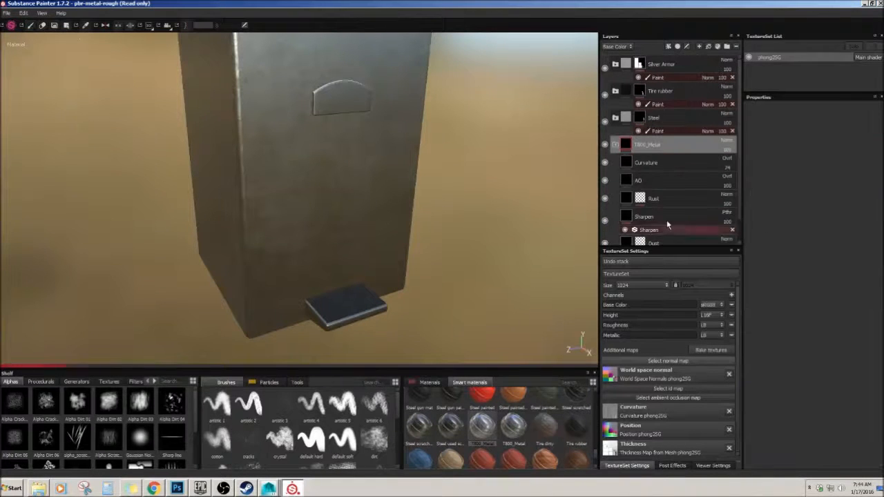
click(614, 146)
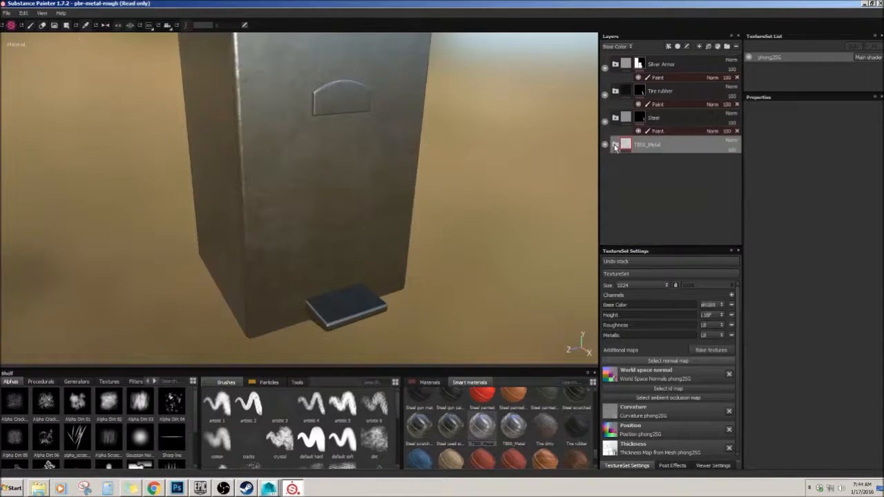
Step: Add a black mask to the T800_Metal layer and paste the copied Steel mask into it
mouse_move(472, 215)
alt+mouse_down()
mouse_move(467, 201)
mouse_move(475, 209)
alt+mouse_up()
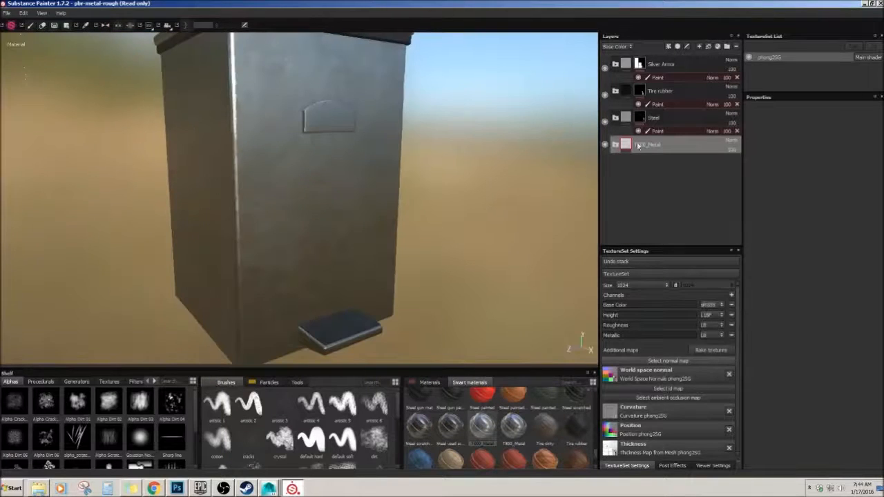
right_click(653, 142)
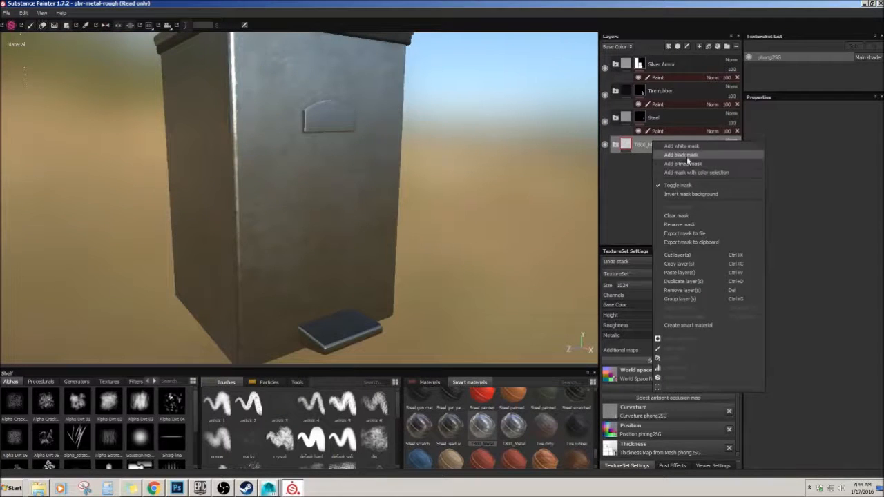
click(684, 155)
right_click(653, 148)
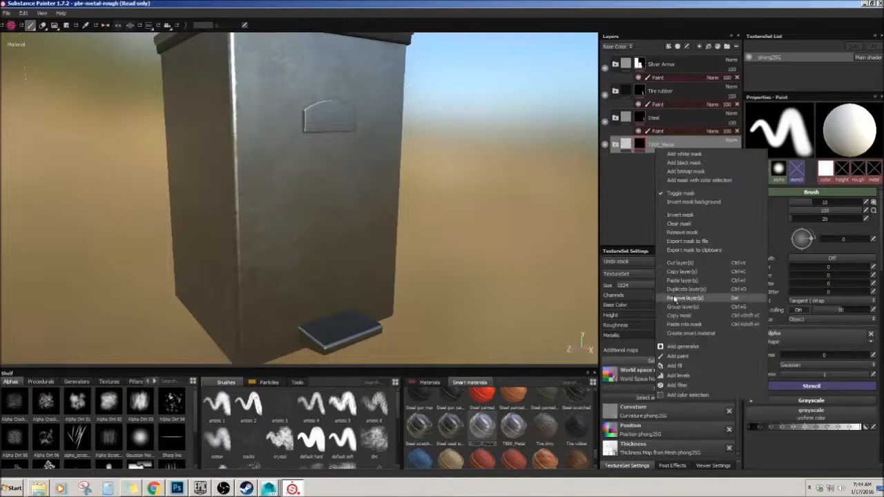
click(639, 150)
right_click(640, 145)
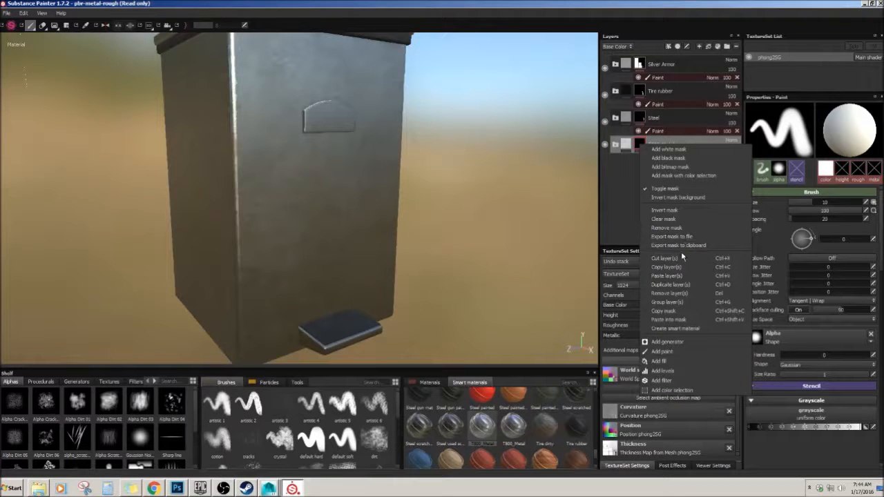
click(668, 320)
alt+drag(430, 237, 580, 127)
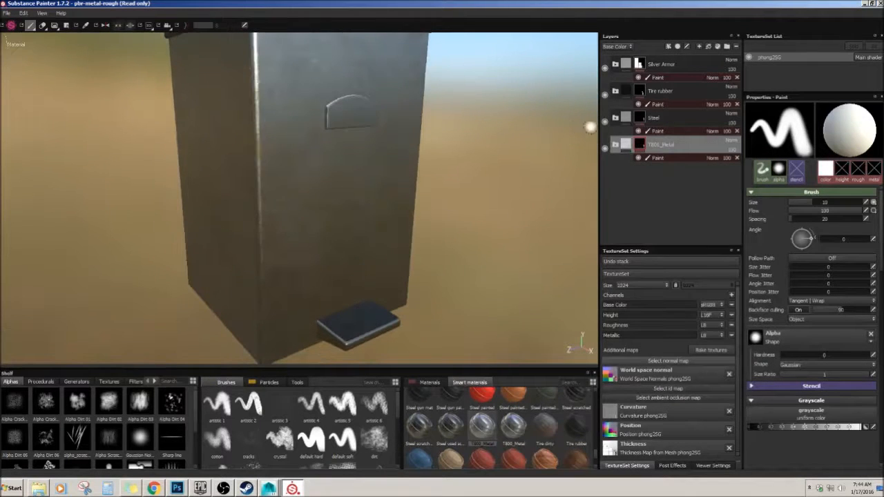
Step: Inspect T800_Metal on the handle plate and pedal with Steel hidden, delete the T800_Metal layer, and make Steel visible again
mouse_move(441, 177)
alt+mouse_down()
mouse_move(355, 181)
mouse_move(336, 138)
mouse_move(417, 184)
mouse_move(435, 176)
alt+mouse_up()
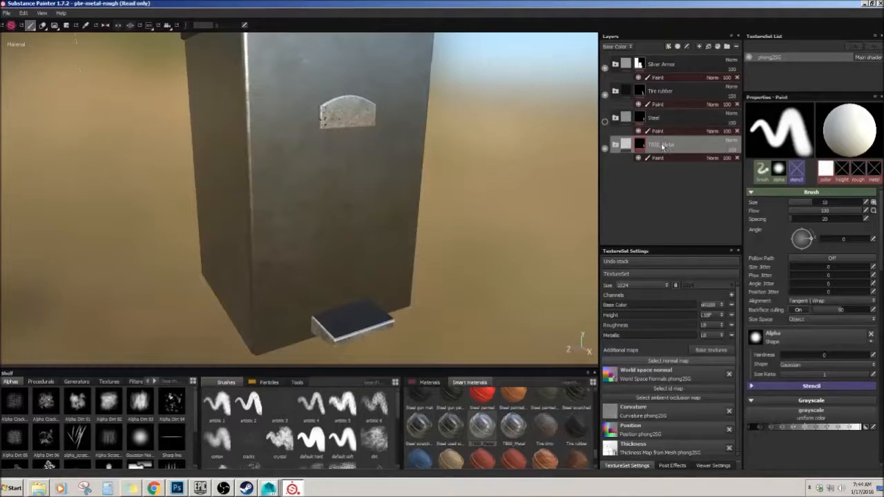
key(Delete)
alt+drag(518, 198, 490, 182)
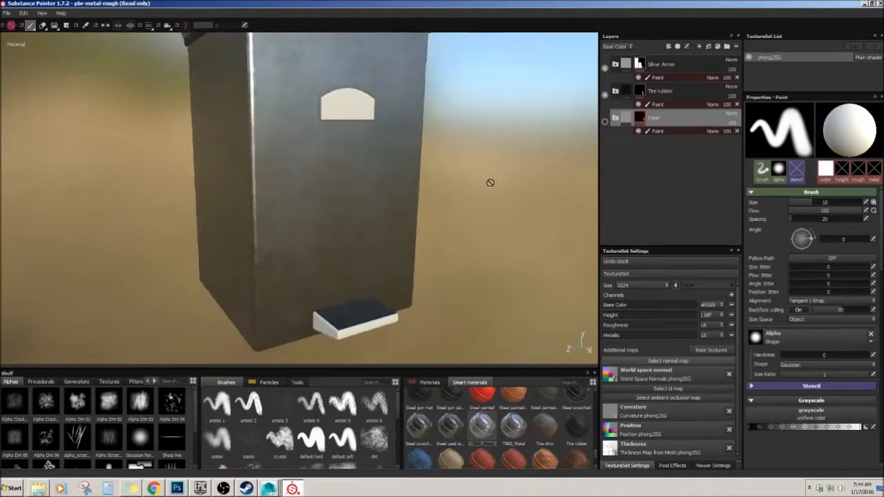
click(605, 123)
alt+drag(543, 176, 499, 212)
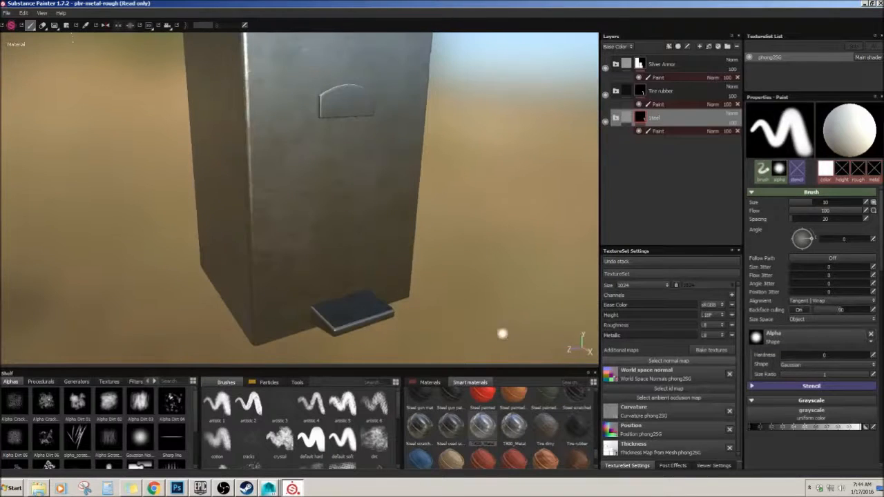
Step: Find the Steel scratched scan smart material in the shelf, add it as a layer beneath Steel, and collapse its folder
scroll(525, 435, down, 2)
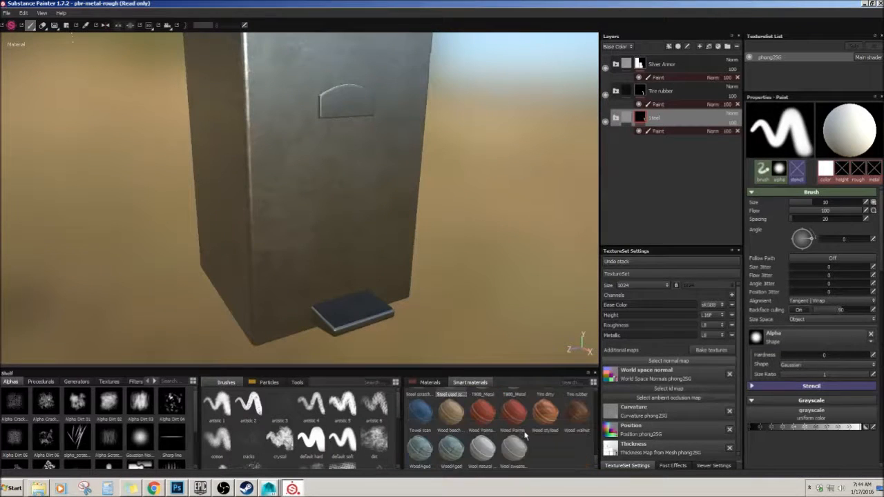
scroll(513, 433, up, 2)
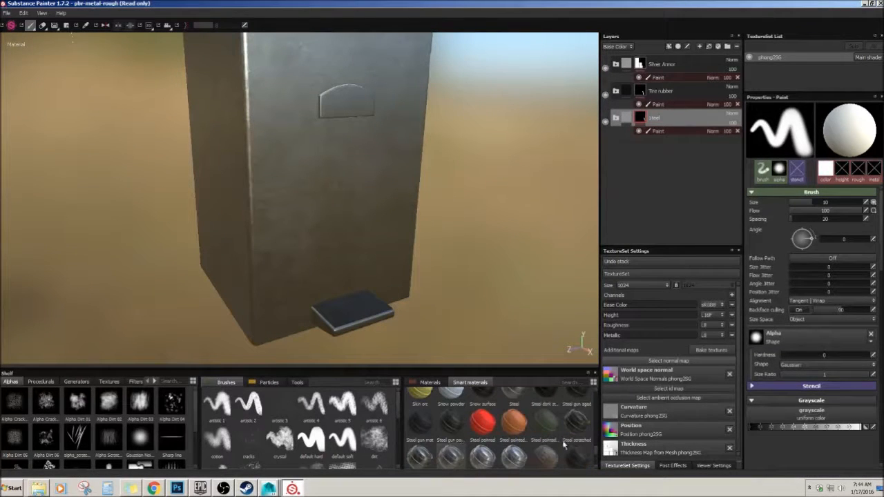
scroll(598, 452, down, 2)
drag(591, 256, 649, 214)
click(615, 145)
click(615, 145)
click(620, 144)
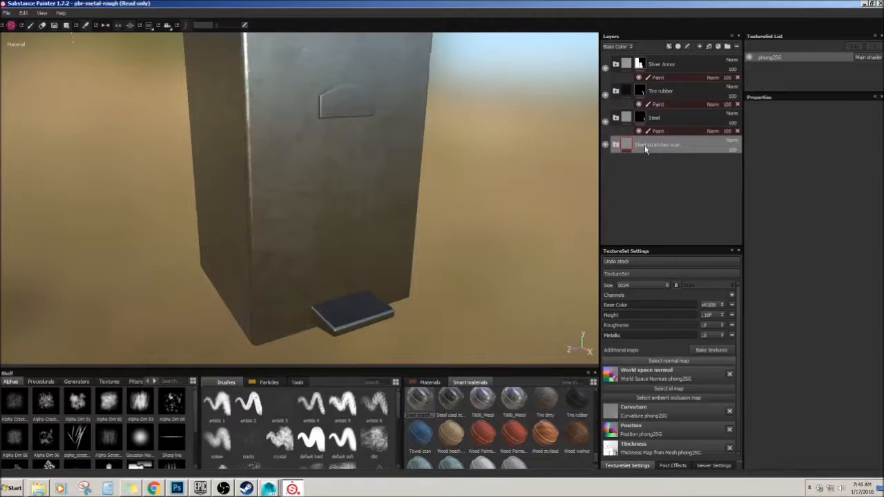
Step: Add a black mask to the Steel scratched scan layer and paste the copied Steel mask into it
right_click(645, 145)
click(664, 158)
right_click(645, 145)
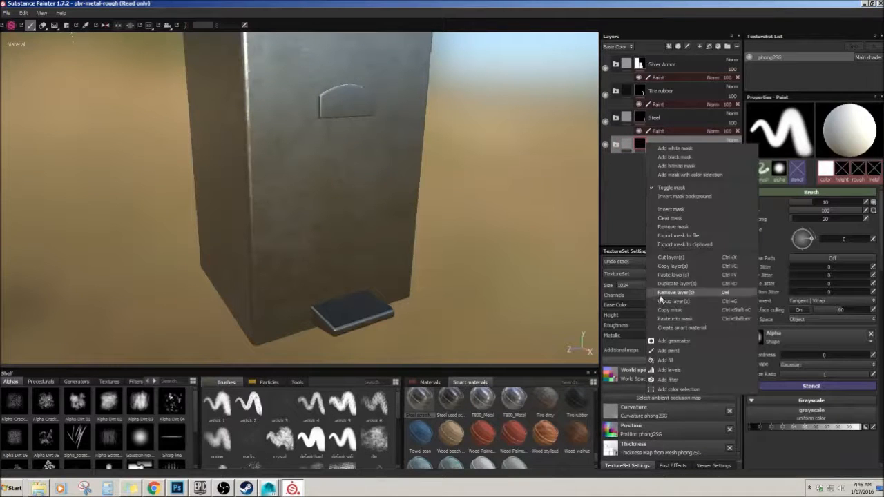
click(675, 321)
Step: Toggle the Steel layer's visibility to compare it with Steel scratched scan on the handle plate and pedal
mouse_move(517, 231)
alt+mouse_down()
mouse_move(511, 178)
mouse_move(507, 227)
alt+mouse_up()
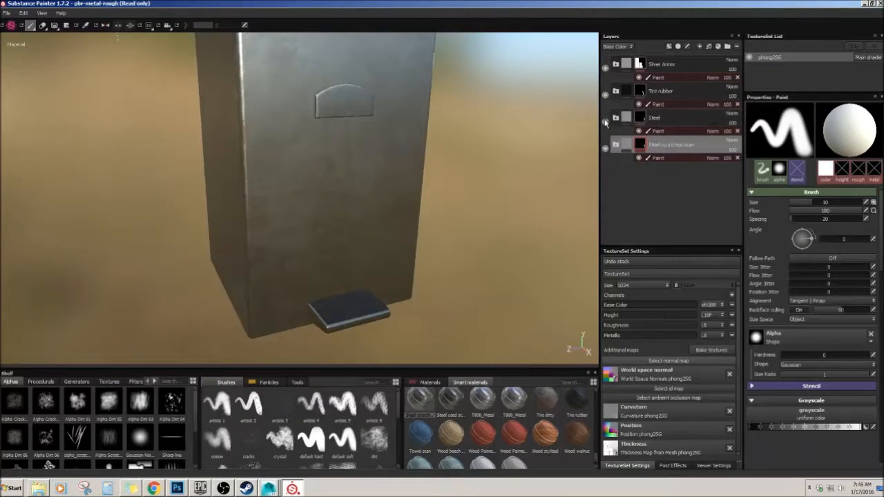
alt+drag(469, 166, 390, 187)
click(606, 122)
click(606, 122)
click(606, 122)
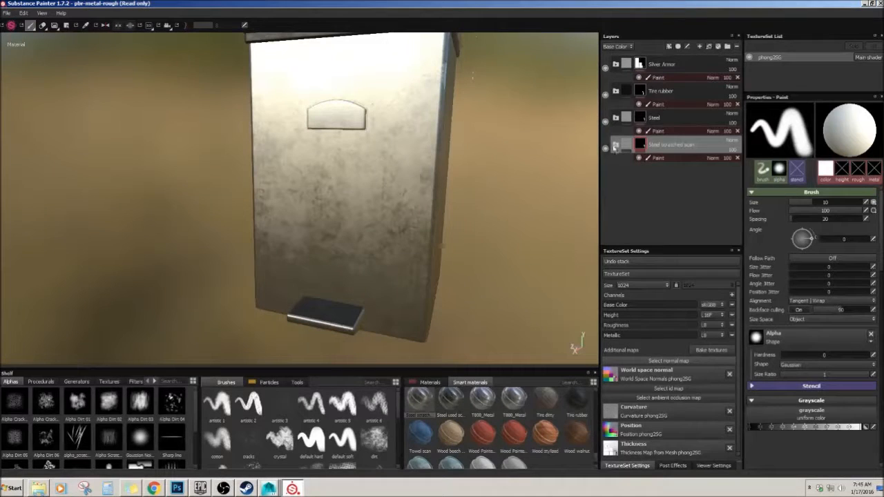
Step: Delete the Steel scratched scan layer beneath Steel
click(683, 121)
click(674, 147)
key(Delete)
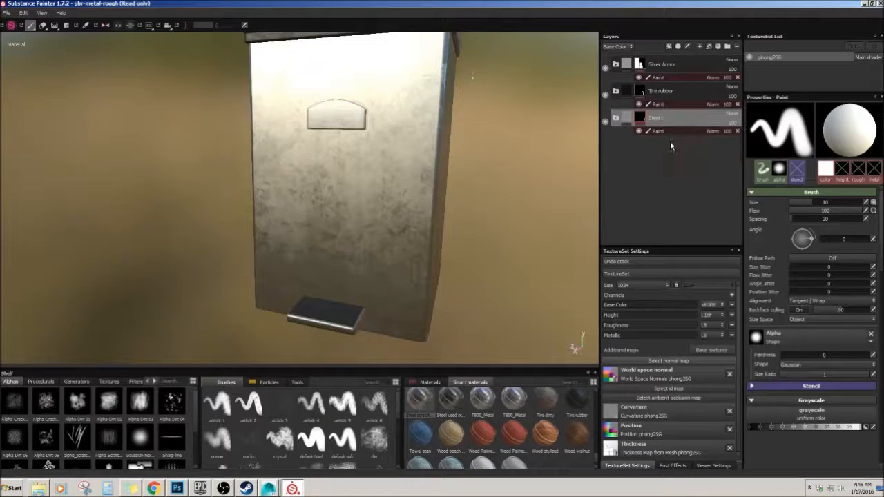
alt+drag(567, 162, 376, 215)
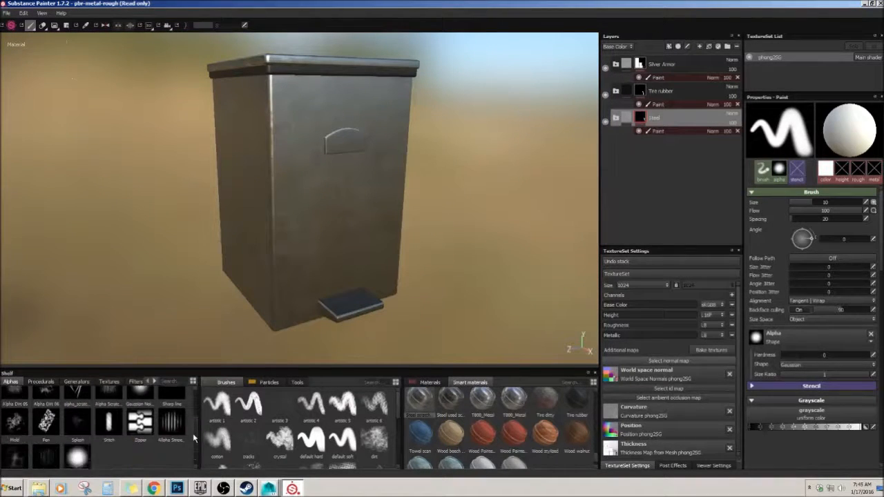
Step: Expand the Silver Armor folder and examine the layers inside it
alt+drag(492, 135, 508, 155)
click(681, 66)
click(616, 65)
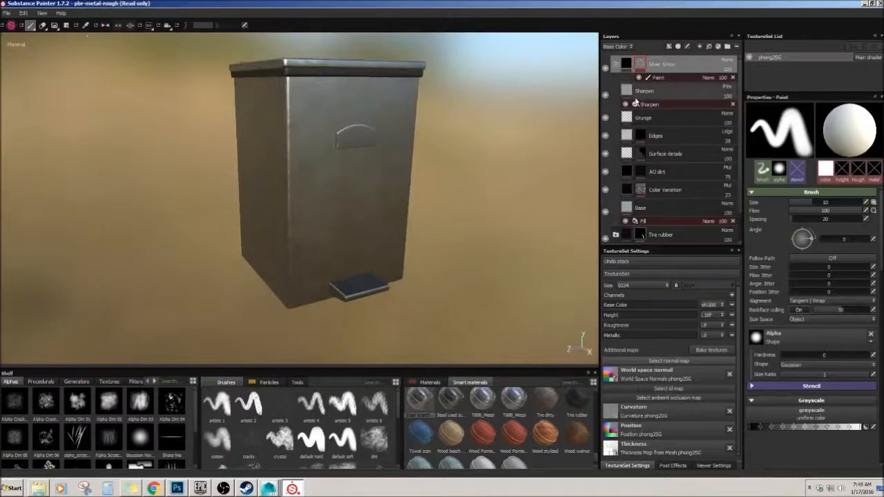
scroll(665, 158, down, 2)
scroll(665, 158, up, 3)
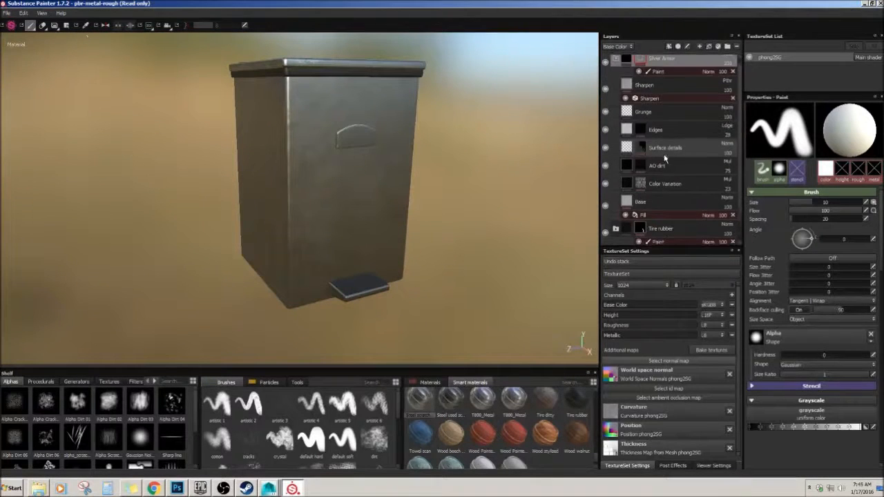
click(613, 65)
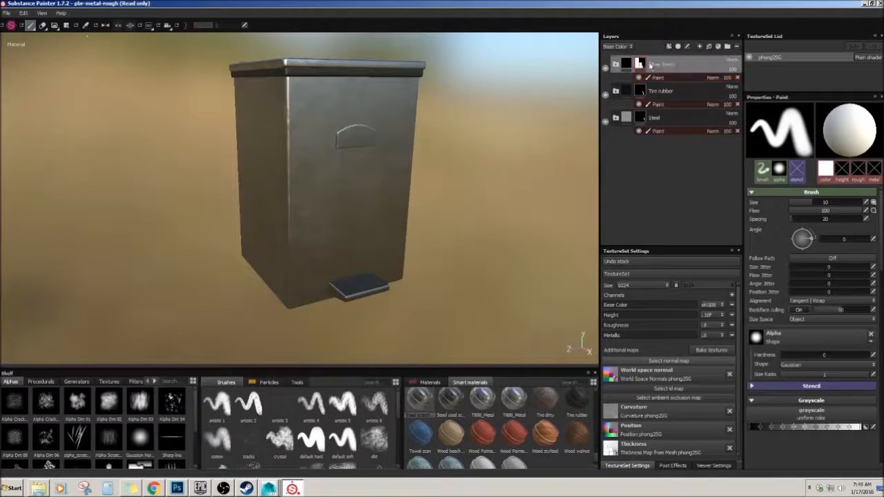
click(615, 65)
scroll(658, 133, down, 2)
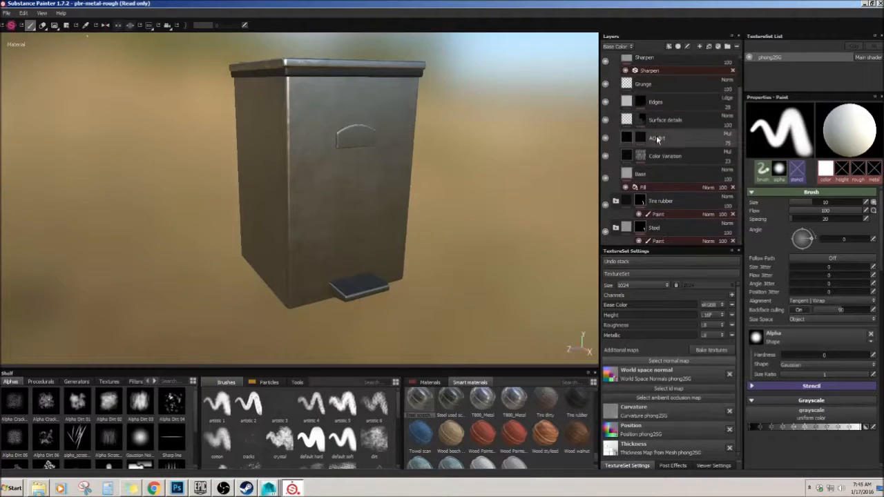
scroll(657, 138, up, 2)
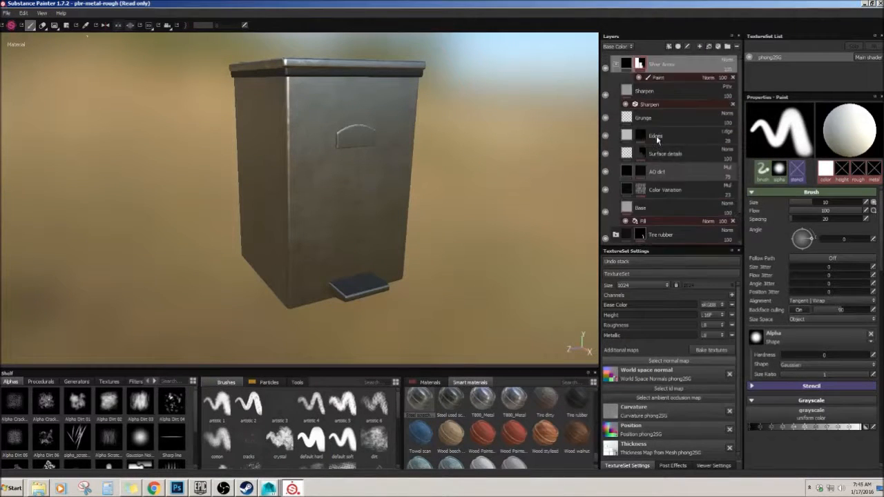
Step: Add an empty generator to the Silver Armor folder's mask
click(650, 93)
click(641, 63)
right_click(644, 64)
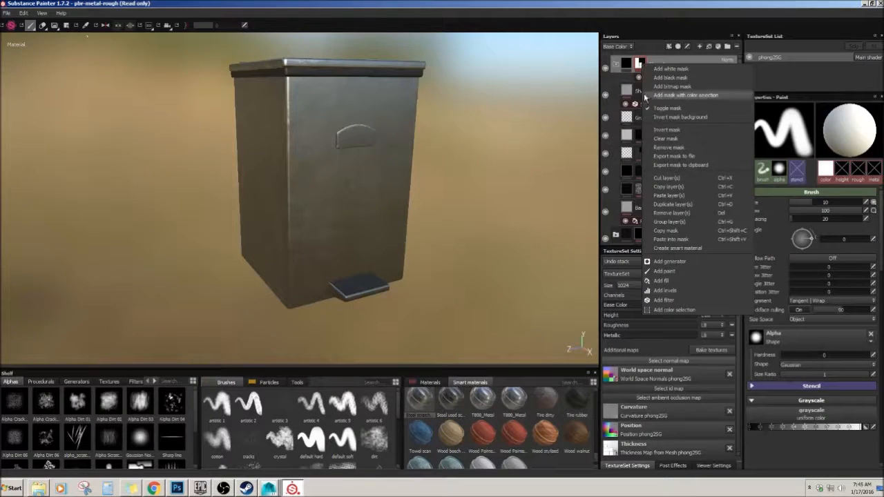
click(671, 263)
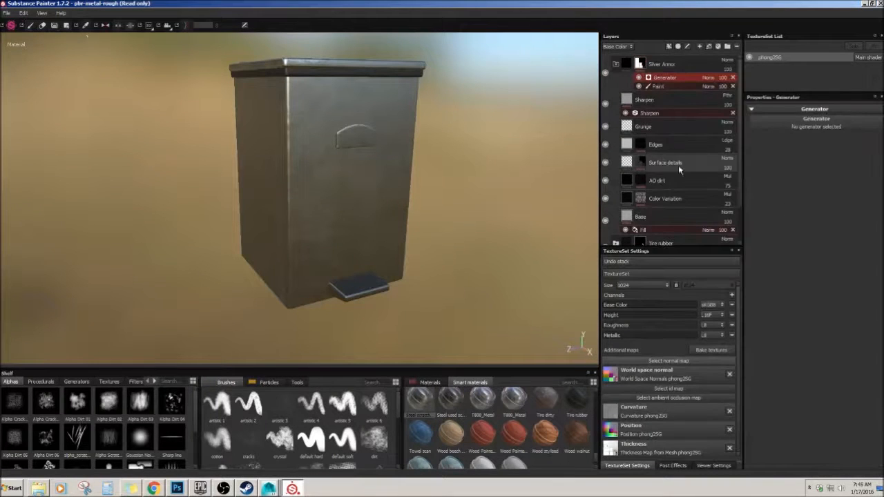
Step: Try the MG Ground Dirt generator on the Silver Armor mask and inspect the effect on the bin
click(78, 384)
scroll(187, 421, down, 3)
drag(83, 422, 342, 342)
drag(81, 418, 233, 350)
drag(796, 111, 798, 113)
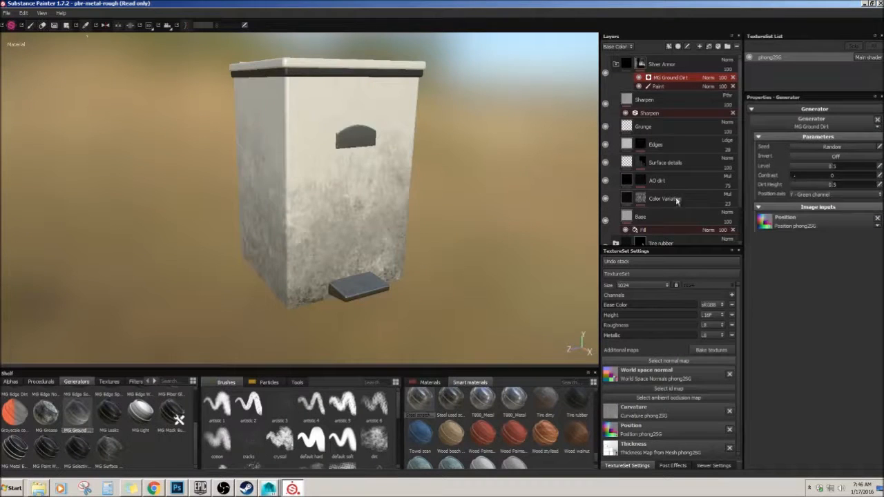
alt+drag(456, 198, 466, 257)
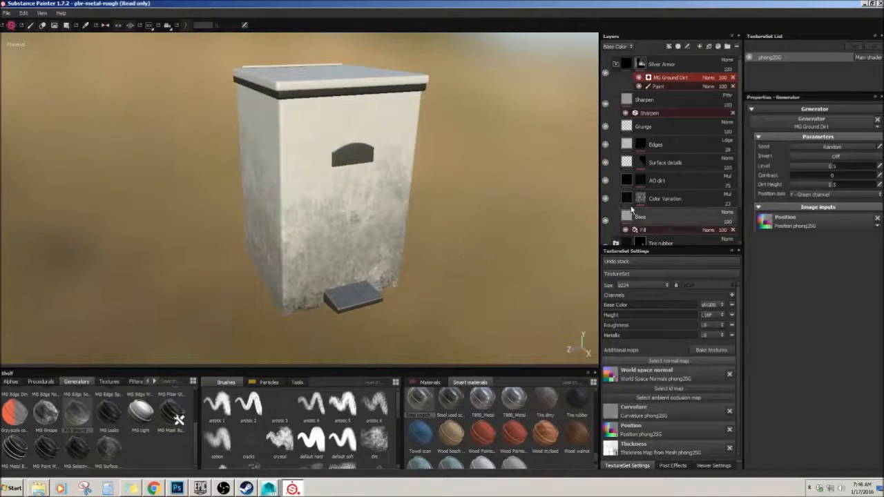
alt+drag(514, 204, 497, 196)
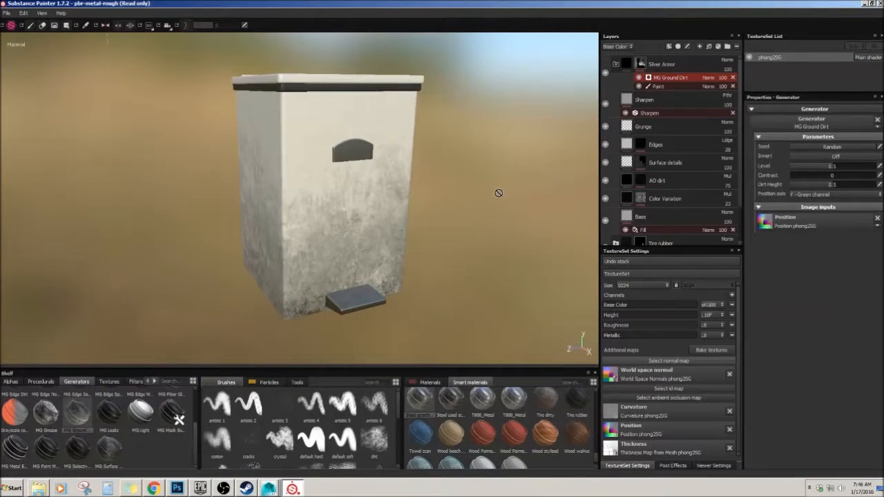
click(667, 104)
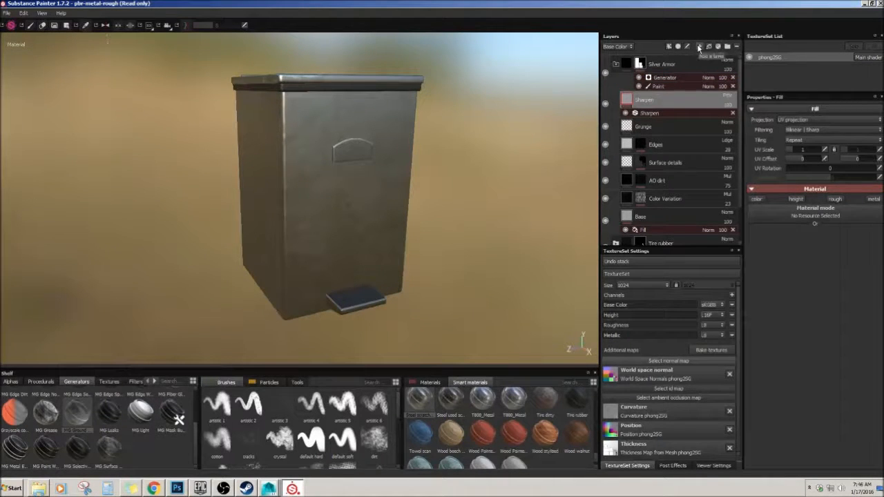
click(698, 47)
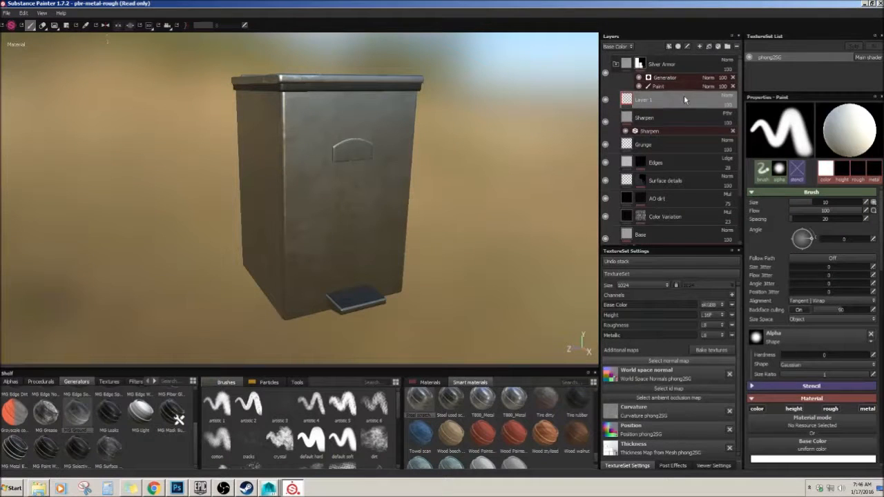
alt+drag(466, 205, 482, 171)
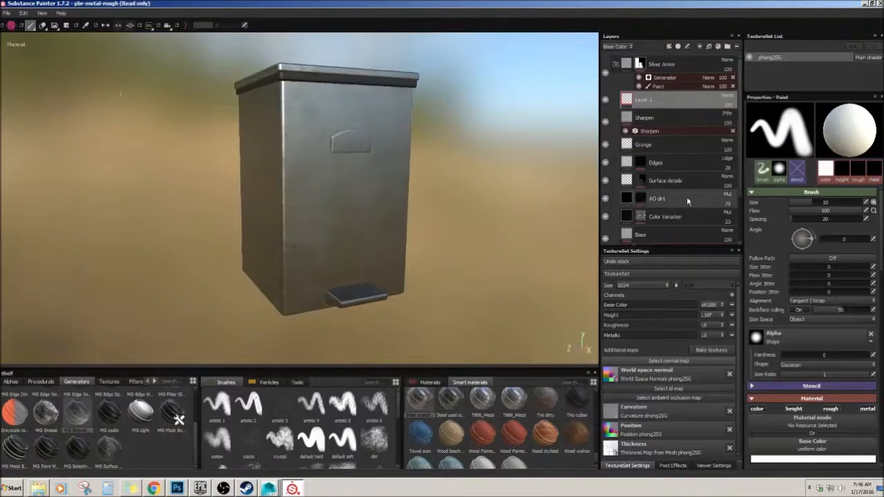
click(655, 118)
click(659, 98)
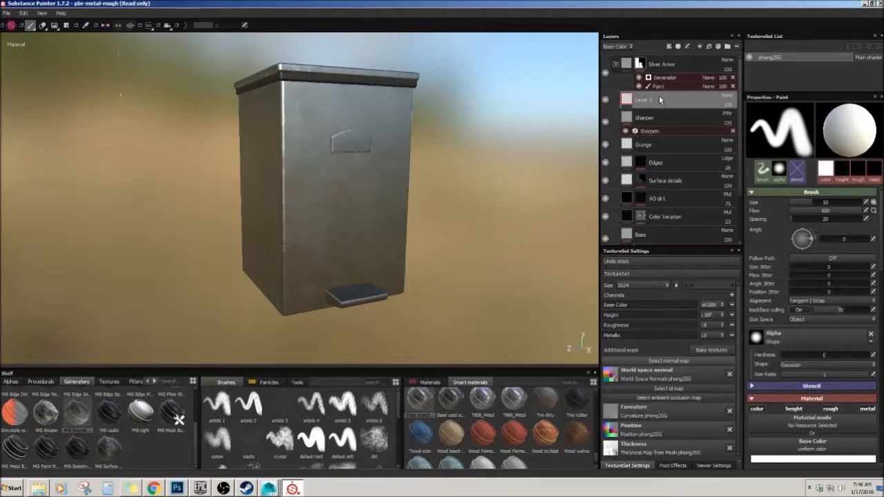
click(783, 459)
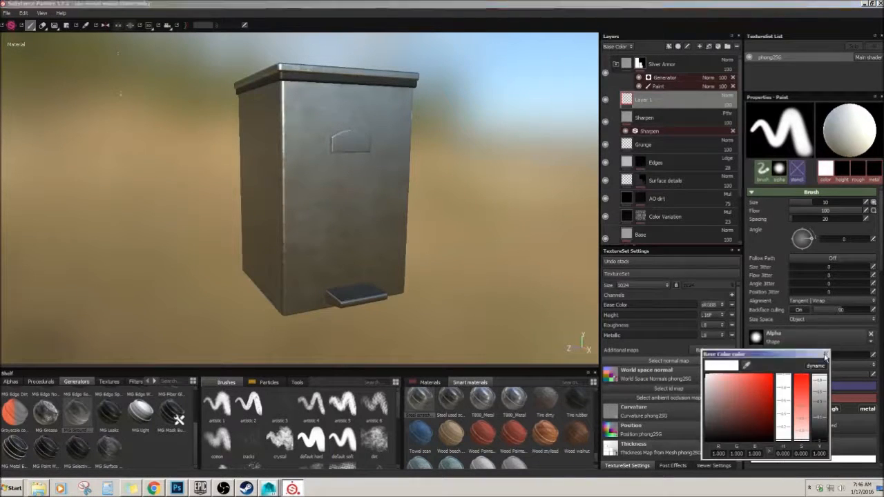
key(Delete)
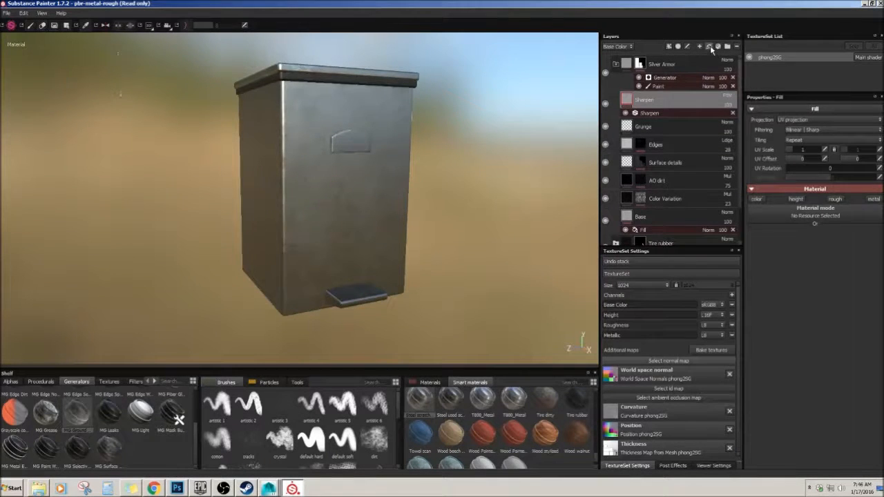
Step: Add a fill layer above Sharpen in the Silver Armor folder and name it GroundDirt
click(709, 46)
double_click(645, 100)
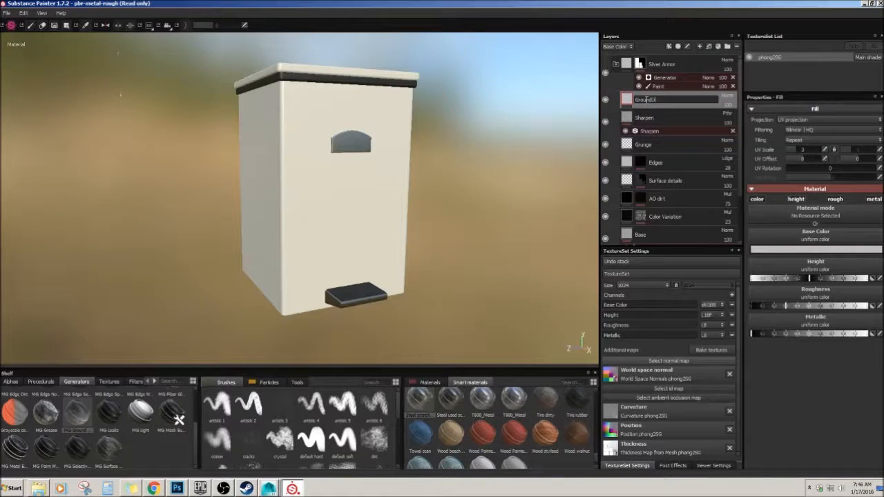
key(Return)
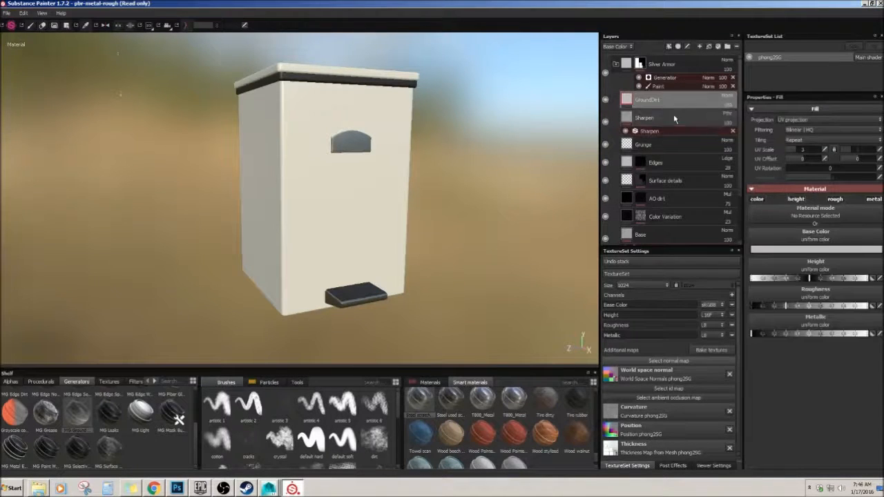
Step: Set the GroundDirt layer's base color to a dark, muted brown
click(817, 250)
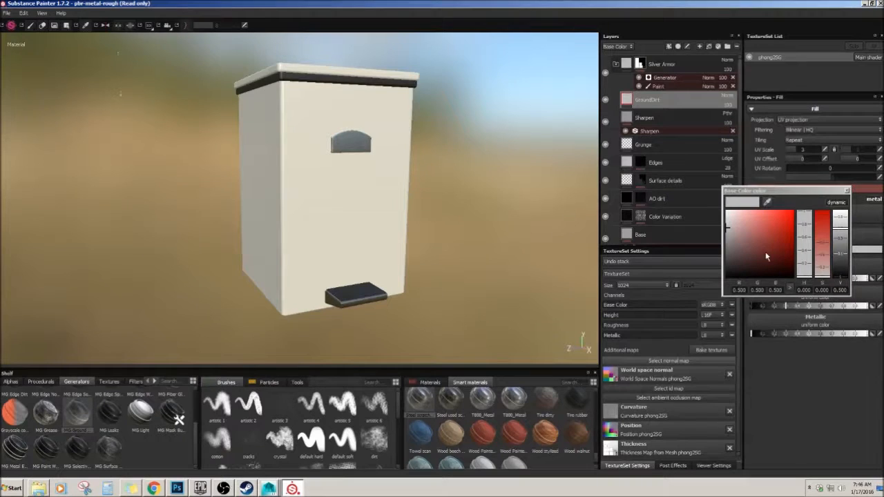
click(743, 227)
click(804, 274)
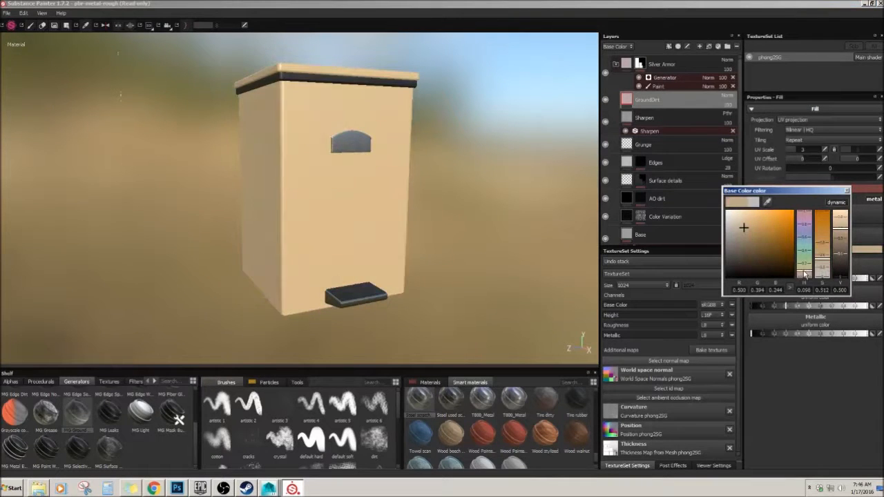
drag(759, 247, 749, 263)
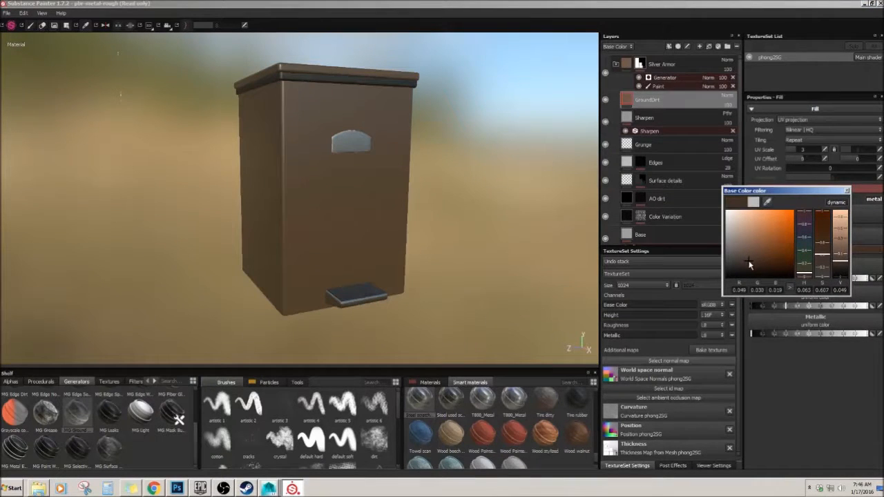
click(846, 191)
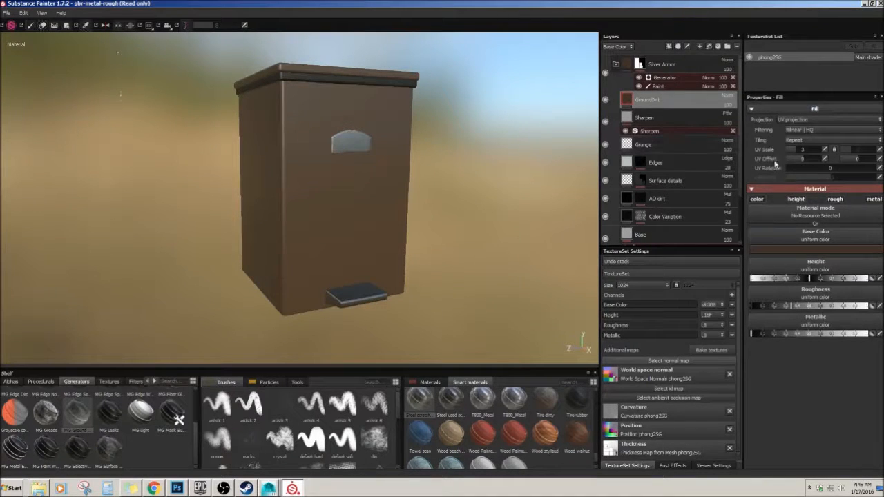
Step: Add a black mask to the GroundDirt layer
right_click(659, 103)
click(648, 106)
right_click(652, 100)
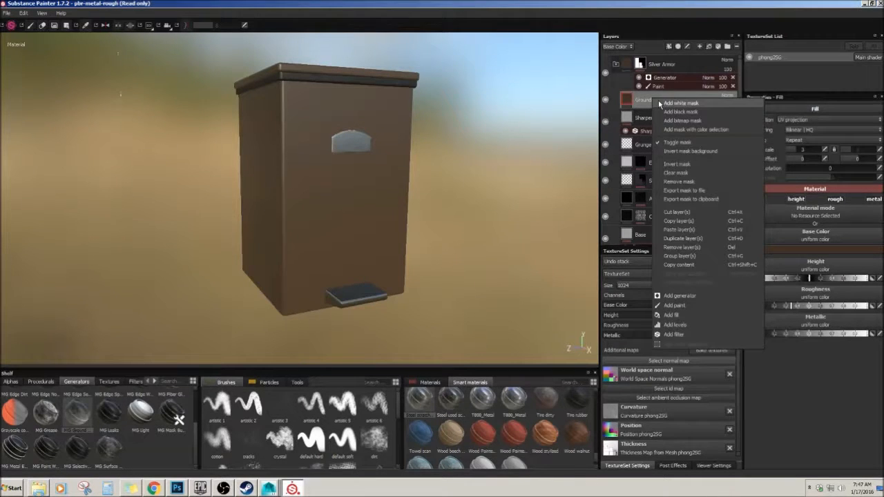
click(667, 112)
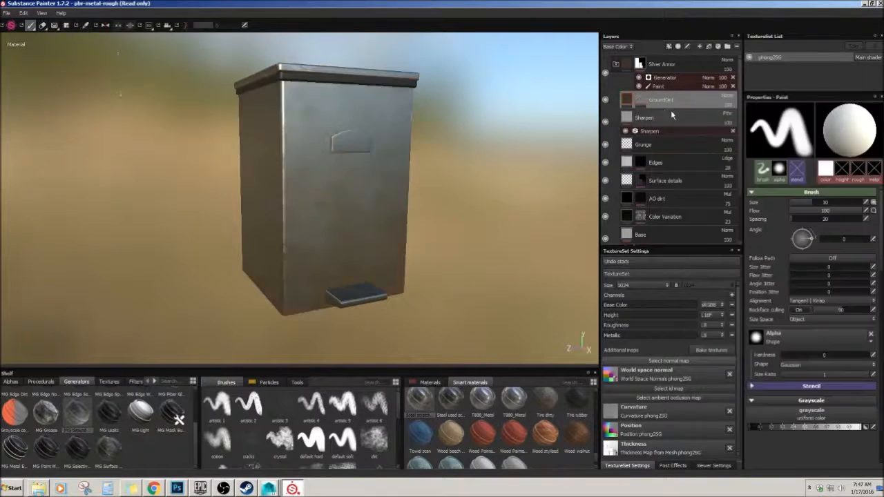
Step: Add a generator to the GroundDirt mask, assign MG Ground Dirt to it, and check the dirt on the bin's base
right_click(645, 102)
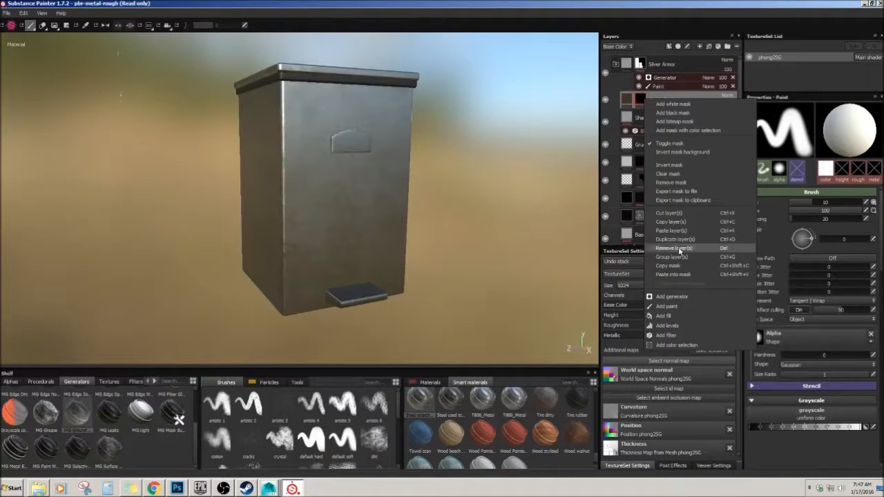
click(690, 297)
drag(67, 419, 772, 118)
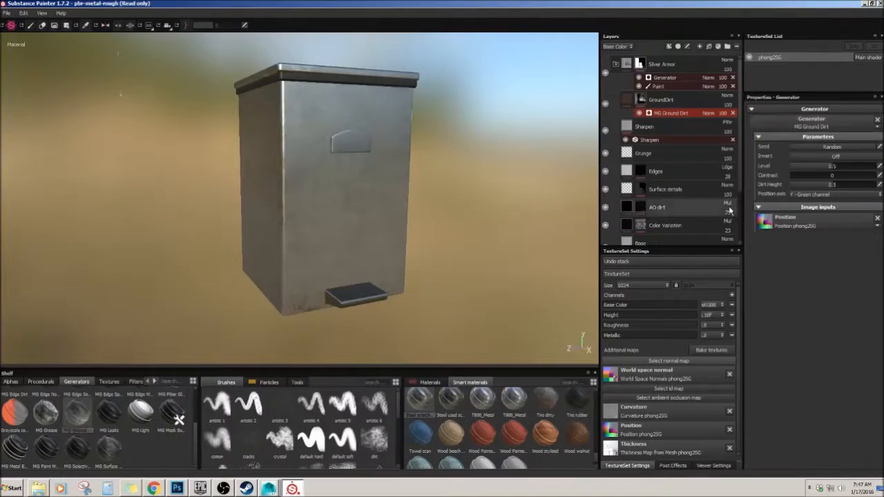
alt+drag(460, 213, 256, 266)
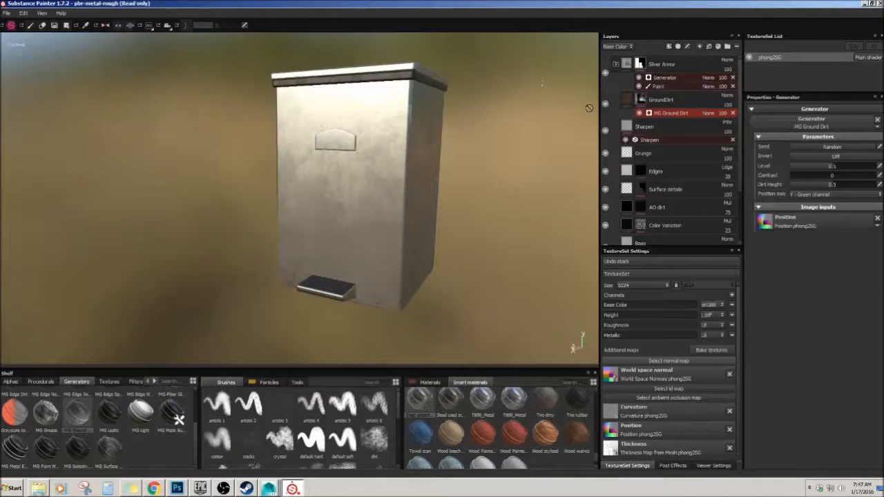
Step: Toggle the GroundDirt layer's visibility and compare the bin with and without the dirt from several sides
click(606, 105)
alt+drag(552, 136, 360, 207)
click(605, 104)
alt+drag(546, 134, 459, 189)
alt+drag(313, 140, 451, 201)
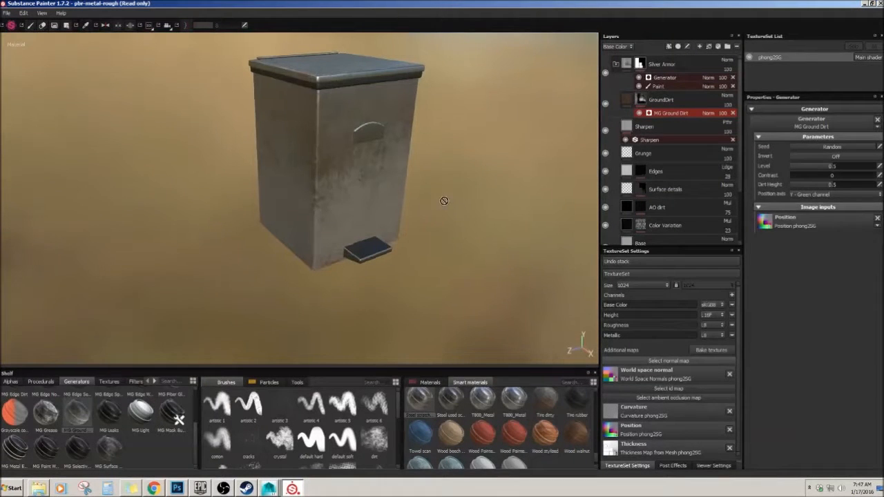
alt+drag(511, 196, 430, 196)
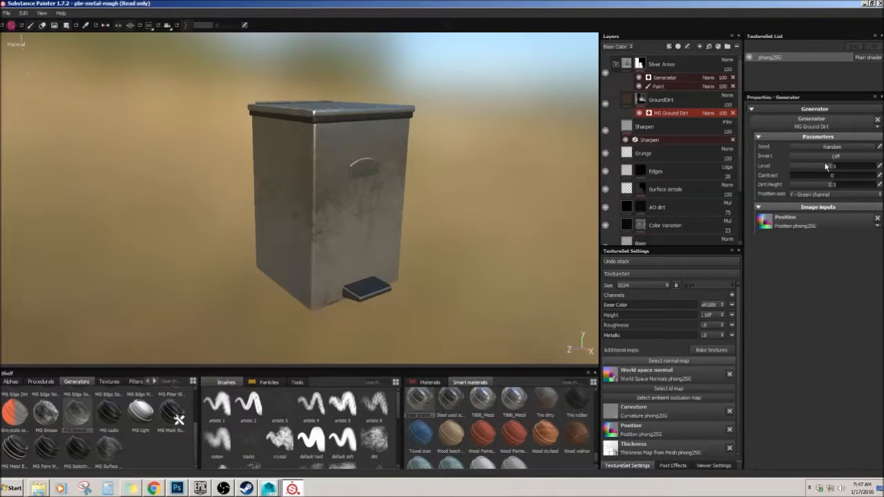
Step: Set the MG Ground Dirt generator's level to 0.23, dirt height to 0.33 and contrast to 0.28
drag(828, 169, 810, 167)
alt+drag(525, 200, 246, 201)
alt+right_drag(246, 202, 435, 223)
alt+drag(434, 223, 260, 225)
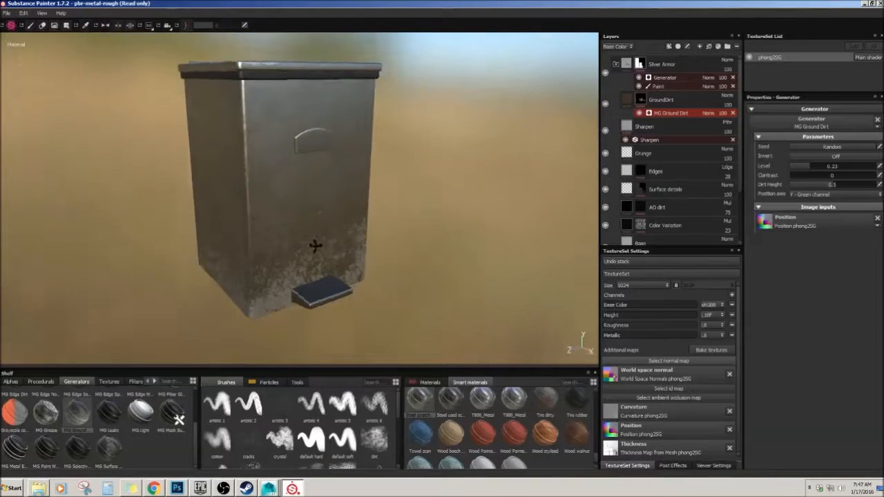
alt+drag(315, 246, 525, 200)
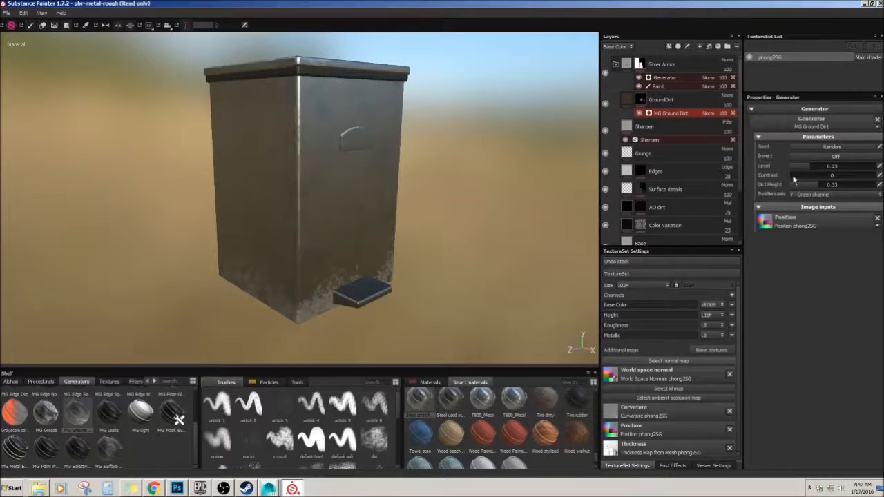
drag(803, 177, 815, 178)
alt+drag(490, 182, 391, 162)
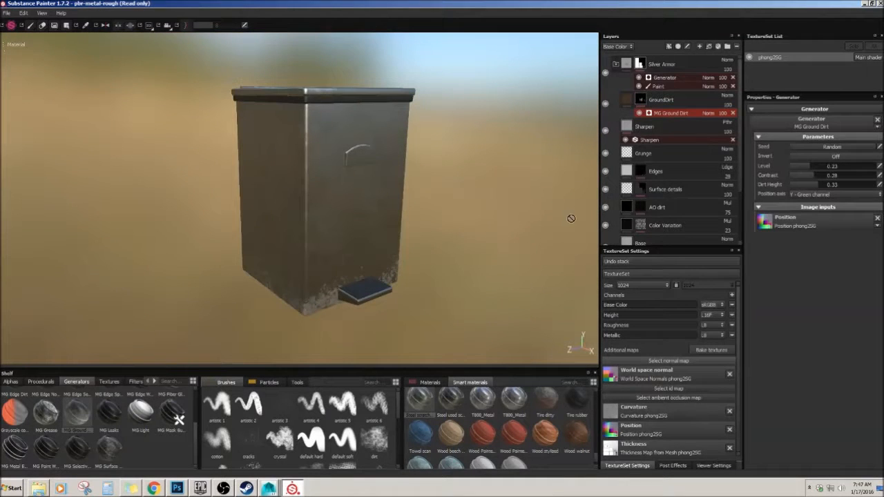
alt+drag(456, 284, 260, 364)
drag(195, 443, 198, 390)
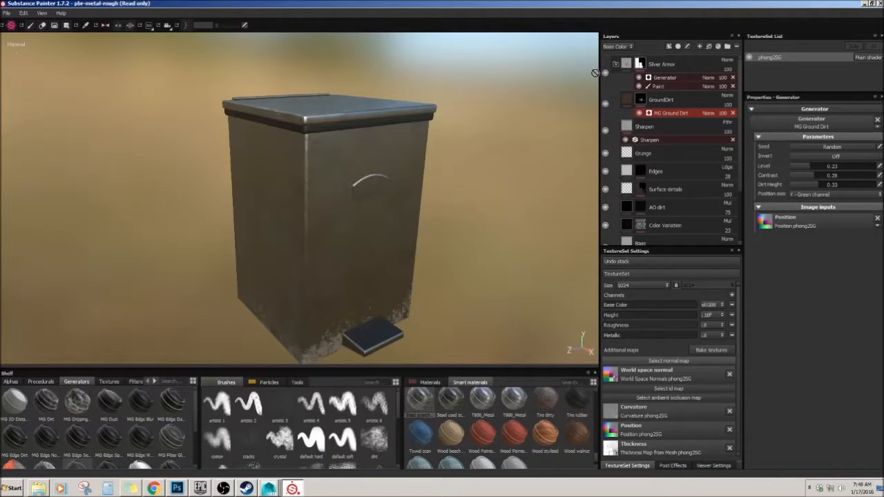
scroll(649, 138, down, 4)
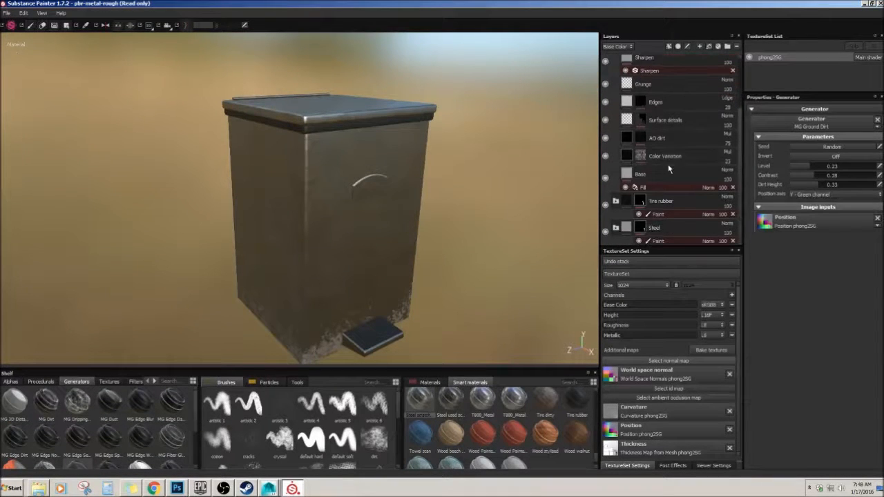
alt+drag(461, 234, 480, 215)
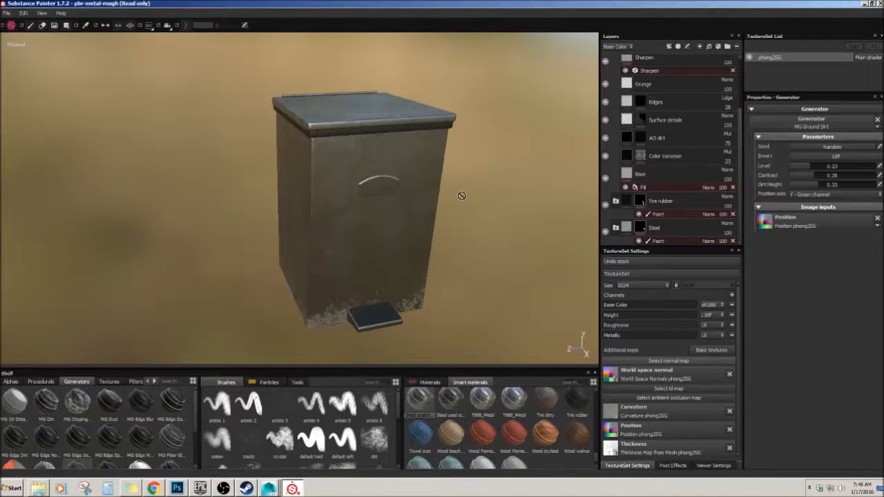
alt+drag(438, 210, 387, 211)
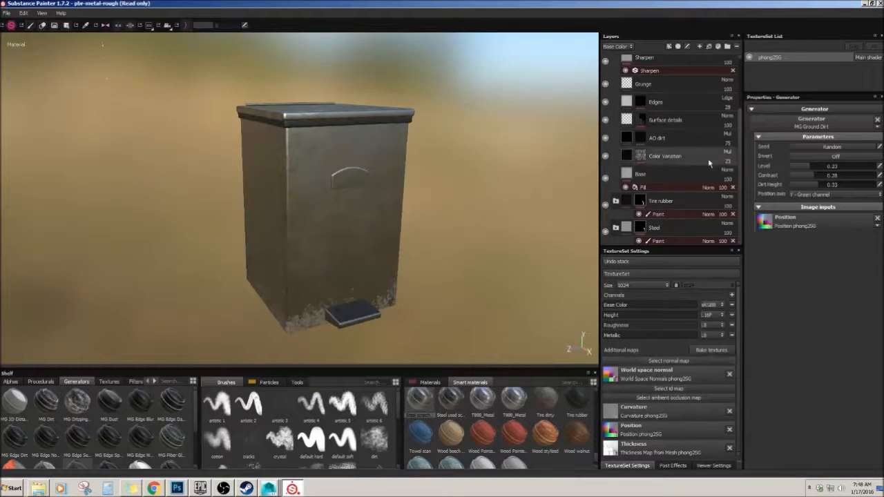
scroll(690, 138, up, 3)
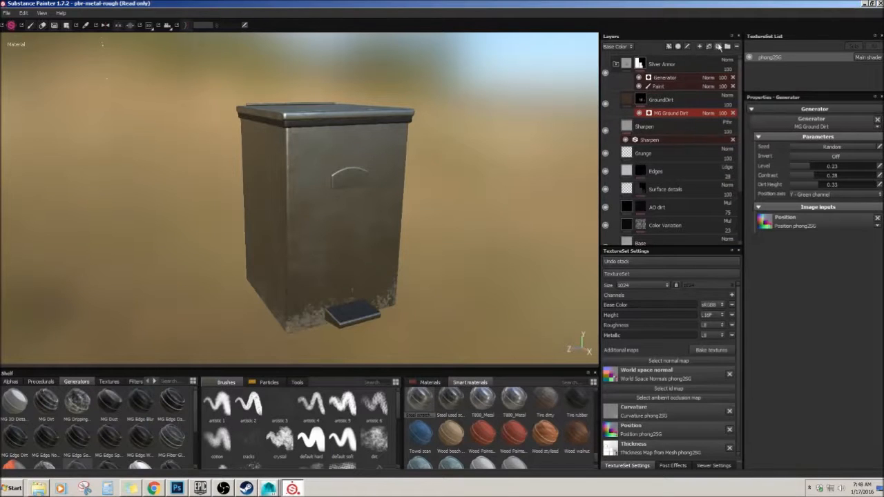
Step: Add a fill layer named dust above GroundDirt and raise its roughness
click(709, 46)
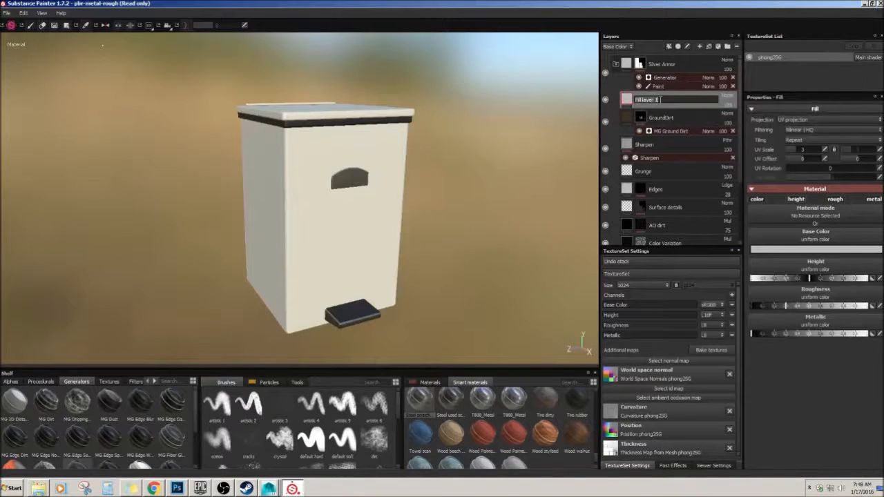
text(dust)
key(Return)
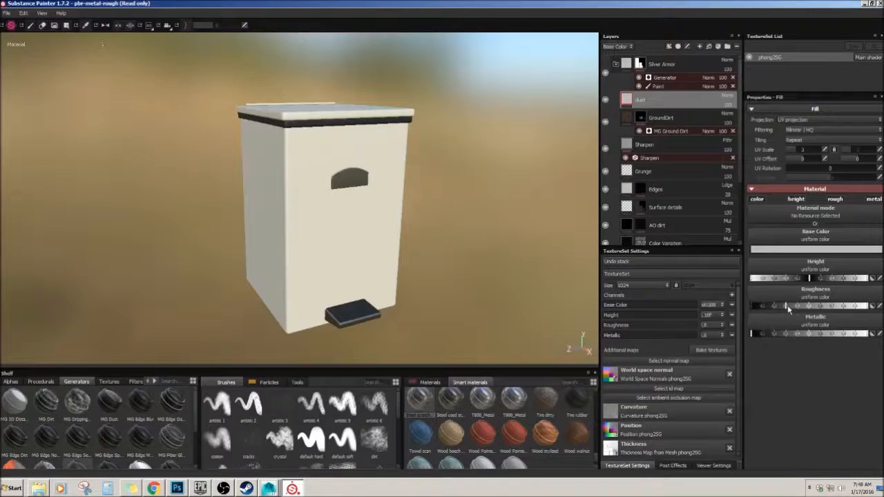
drag(803, 307, 818, 309)
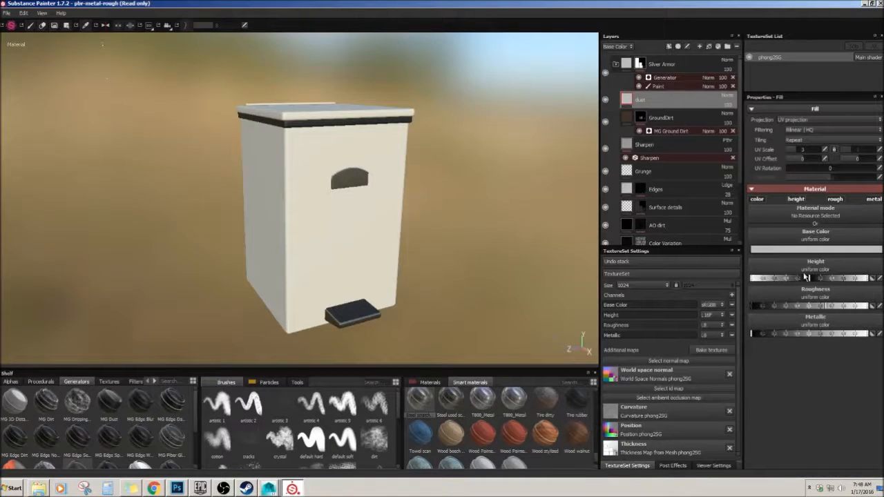
Step: Add a black mask to the dust layer and add an empty generator to that mask
scroll(585, 224, up, 2)
right_click(674, 101)
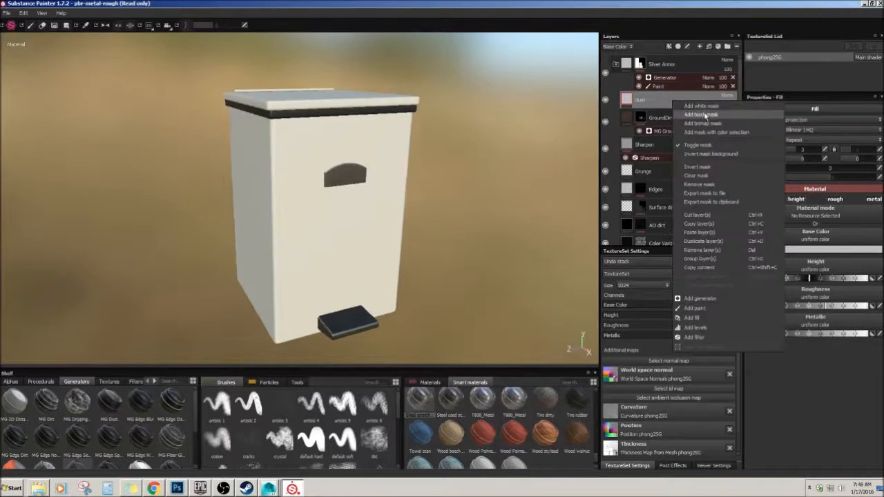
click(707, 124)
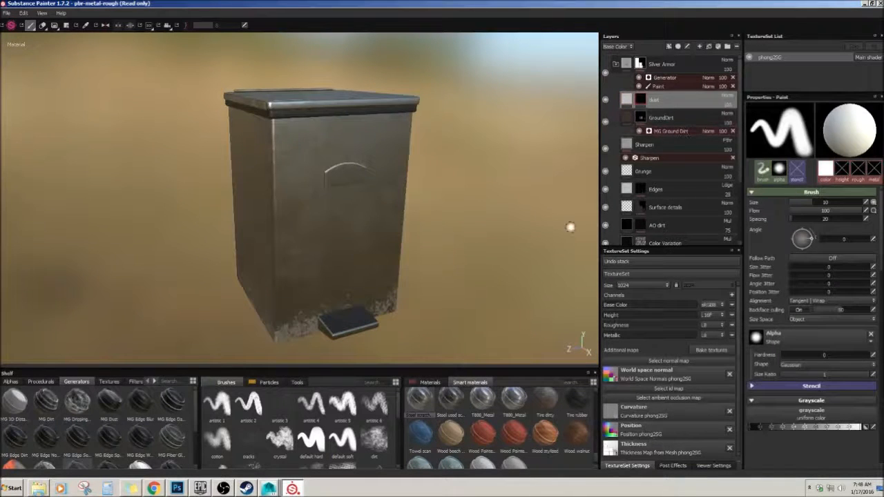
alt+drag(387, 213, 414, 192)
right_click(643, 105)
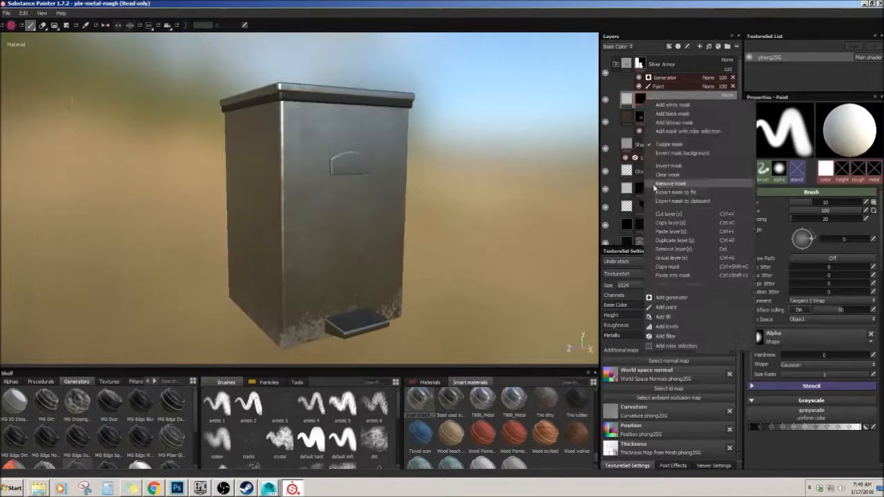
click(669, 304)
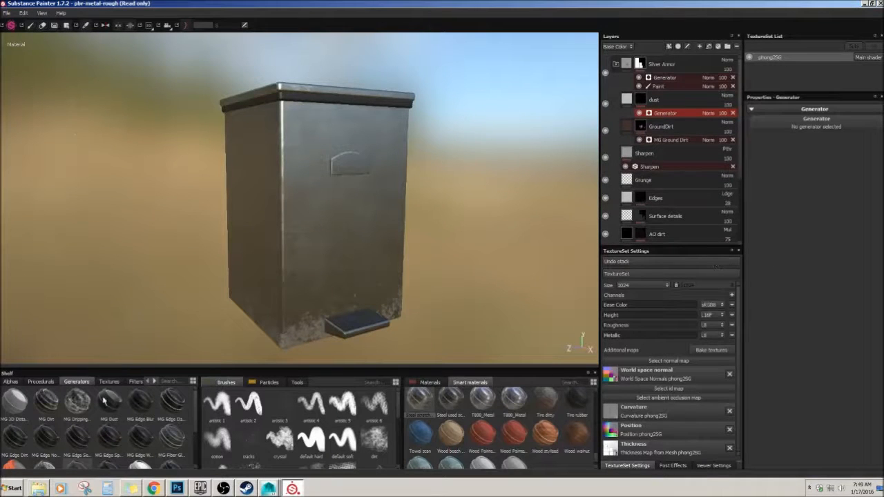
Step: Find the MG Dust generator among the generators and assign it to the dust layer's mask
scroll(192, 435, down, 2)
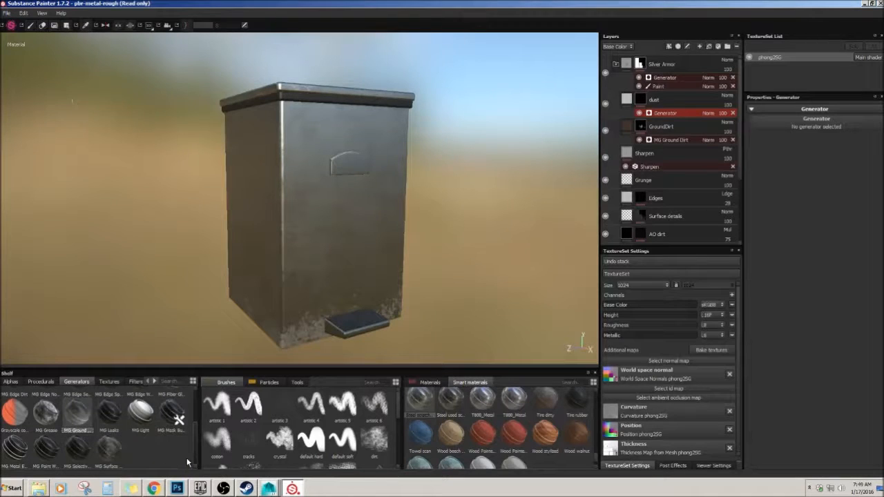
scroll(188, 435, up, 3)
scroll(188, 428, down, 2)
scroll(184, 435, up, 3)
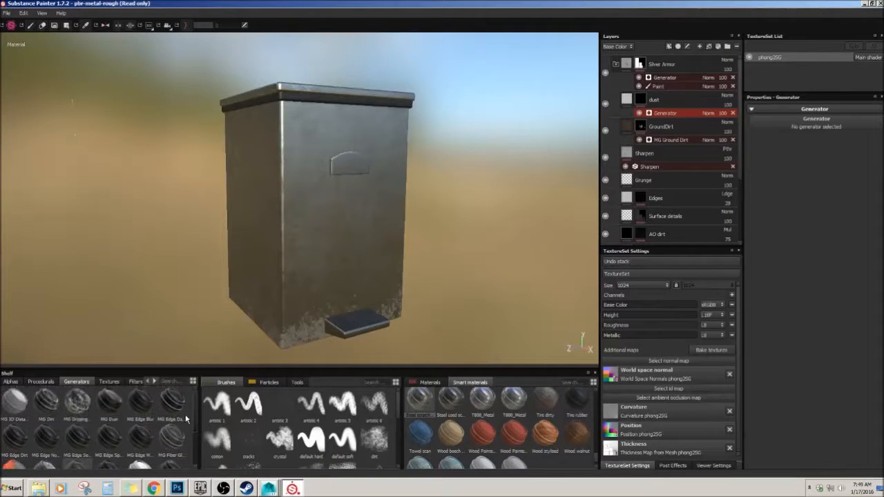
scroll(176, 442, down, 2)
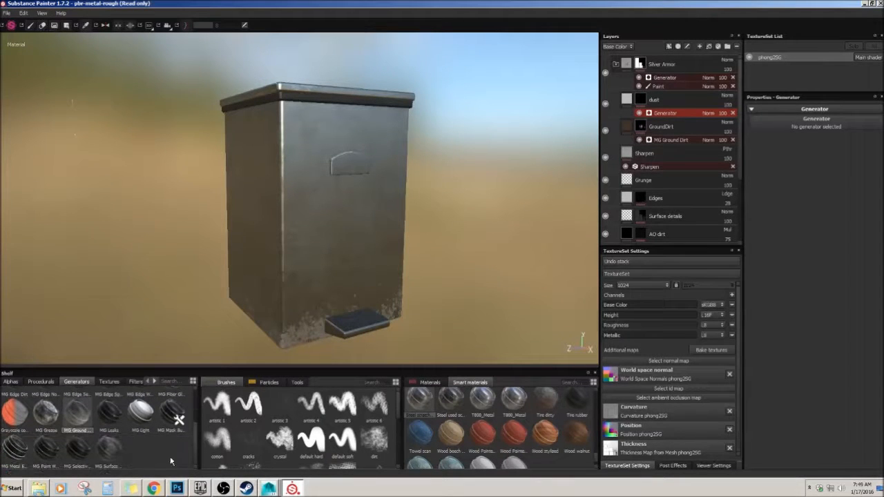
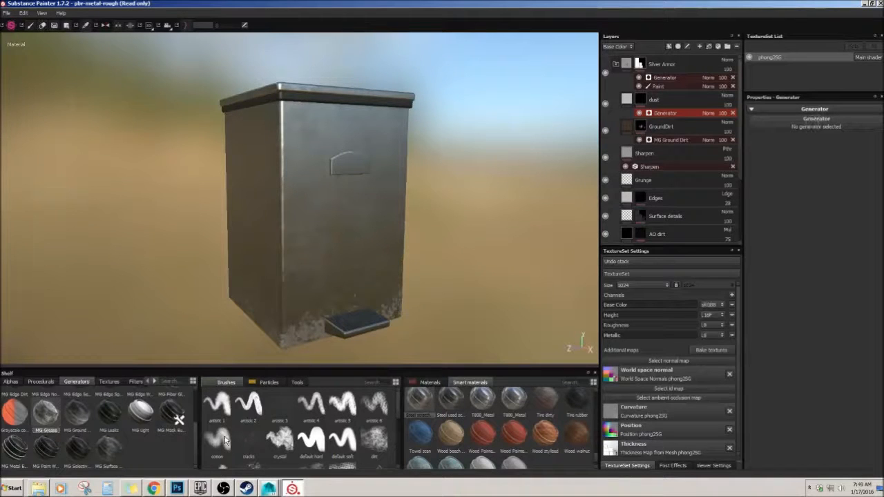
scroll(104, 414, up, 3)
drag(104, 409, 387, 301)
drag(815, 112, 816, 124)
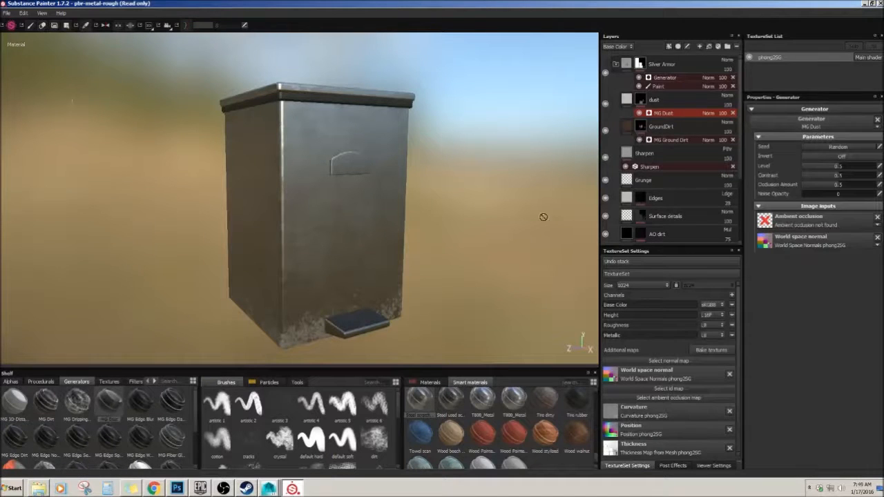
Step: Examine the bin's lid with the dust layer switched off and on
alt+drag(427, 227, 371, 170)
click(606, 105)
click(606, 105)
mouse_move(419, 209)
alt+mouse_down()
mouse_move(407, 187)
mouse_move(411, 203)
alt+mouse_up()
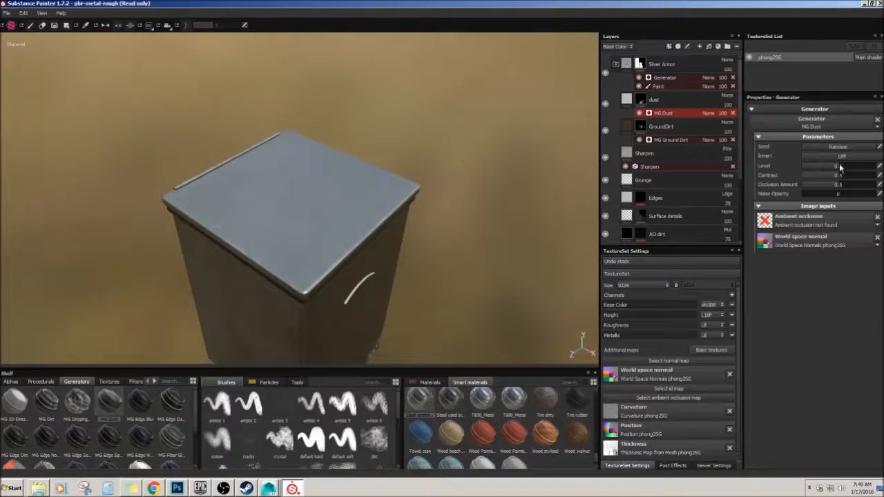
alt+drag(519, 204, 428, 248)
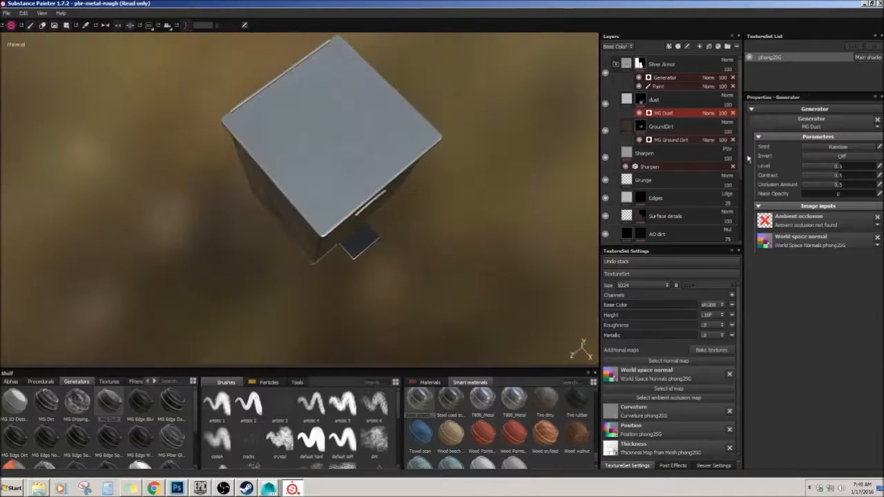
Step: Delete the dust layer
click(668, 106)
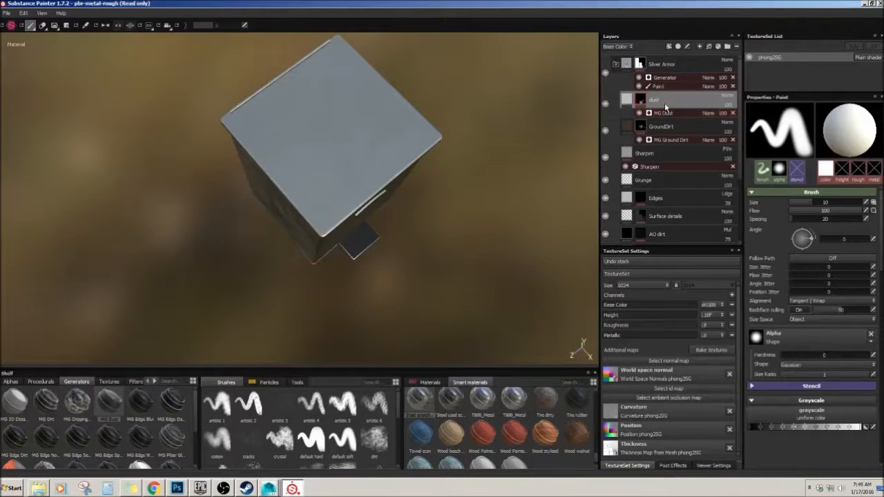
key(Delete)
alt+drag(492, 188, 406, 165)
Step: Add a fill layer named grease above the GroundDirt layer
scroll(195, 426, down, 2)
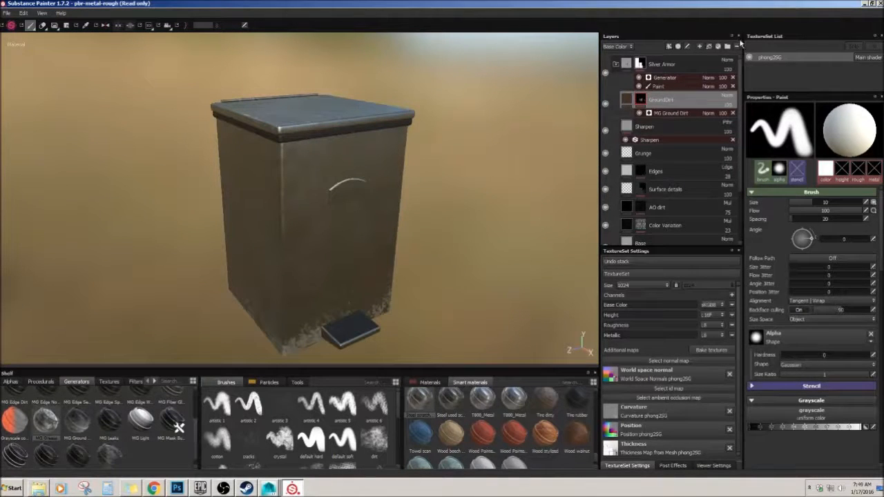
click(709, 47)
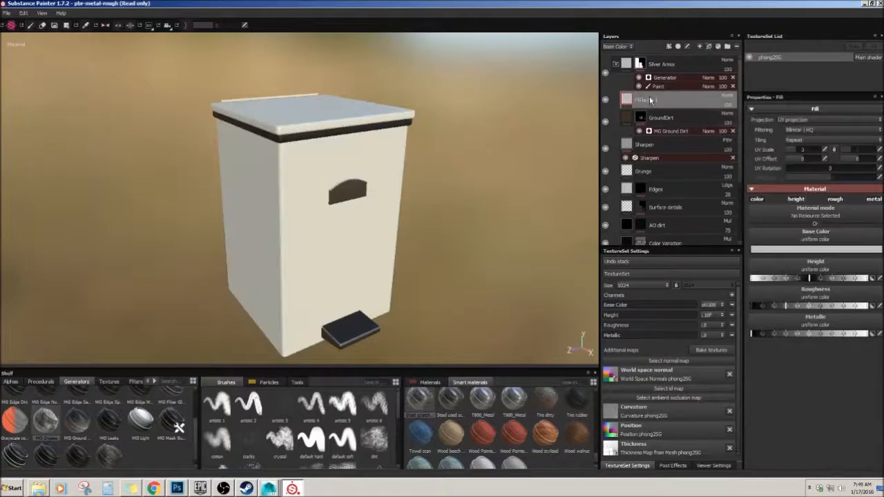
double_click(649, 99)
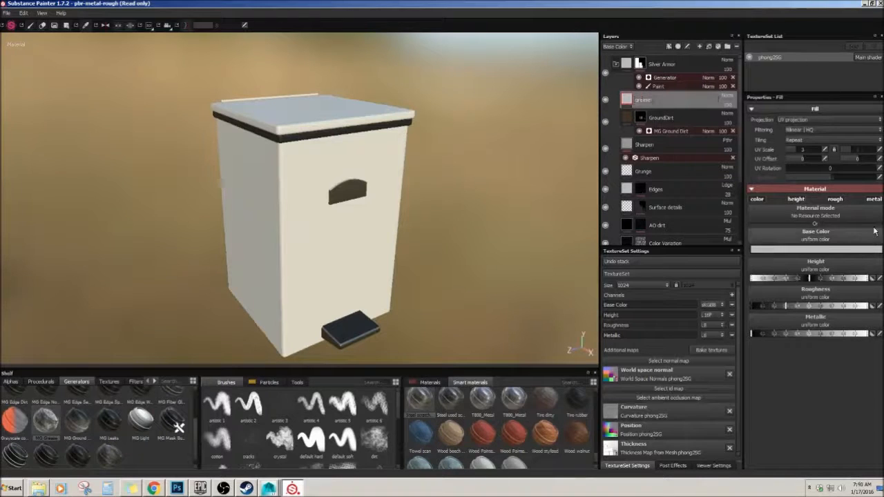
Step: Set the grease layer's base color to a light yellowish tan with a value of 0.531
click(780, 249)
drag(792, 261, 781, 273)
drag(718, 245, 720, 226)
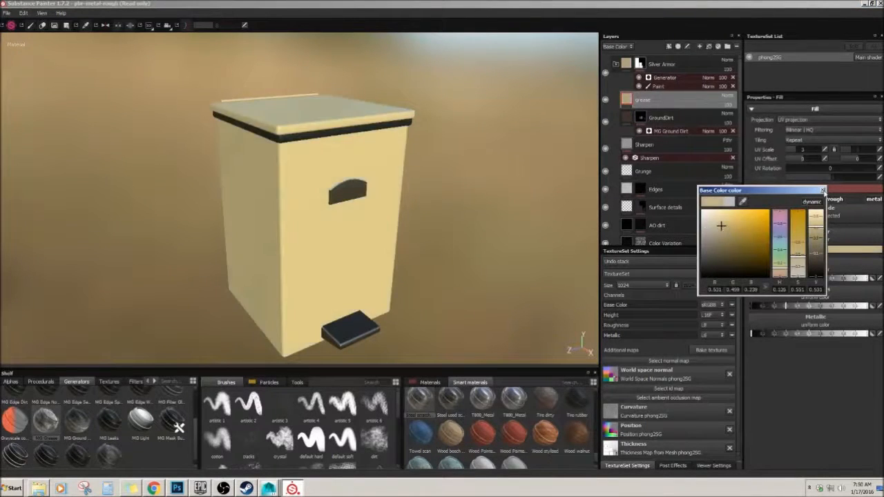
click(822, 190)
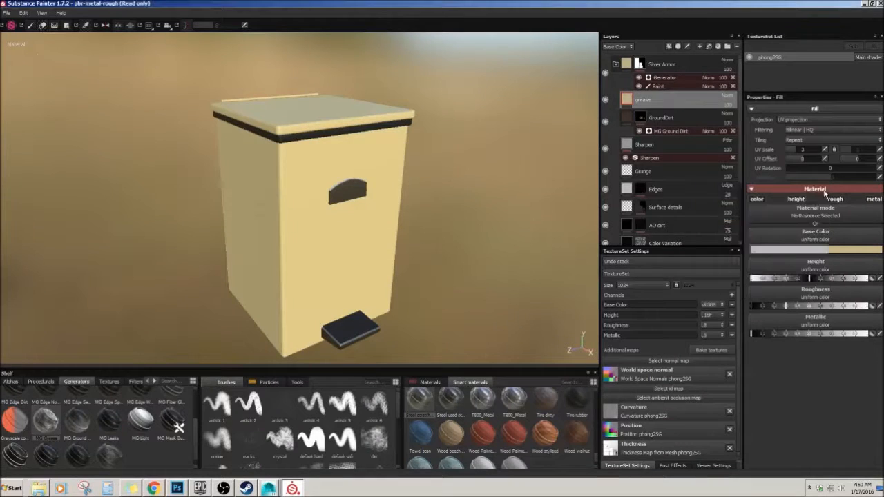
Step: Add a black mask to the grease layer and drive it with the MG Grease generator
right_click(662, 105)
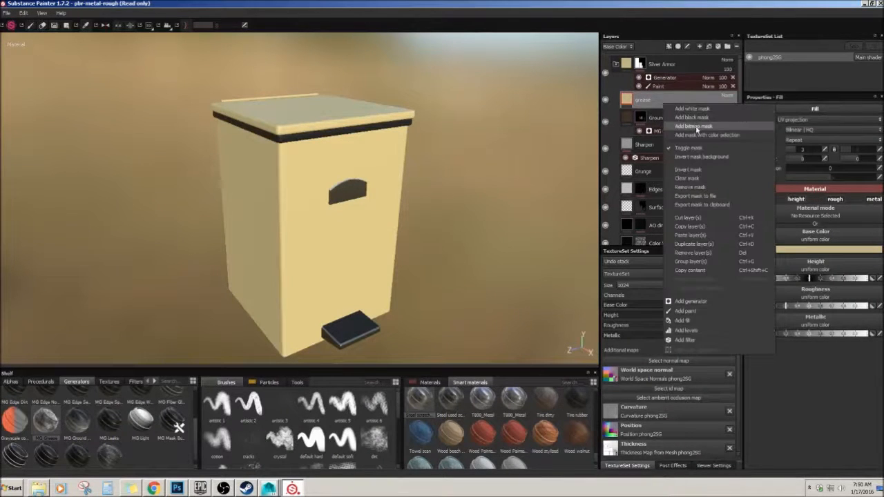
click(692, 118)
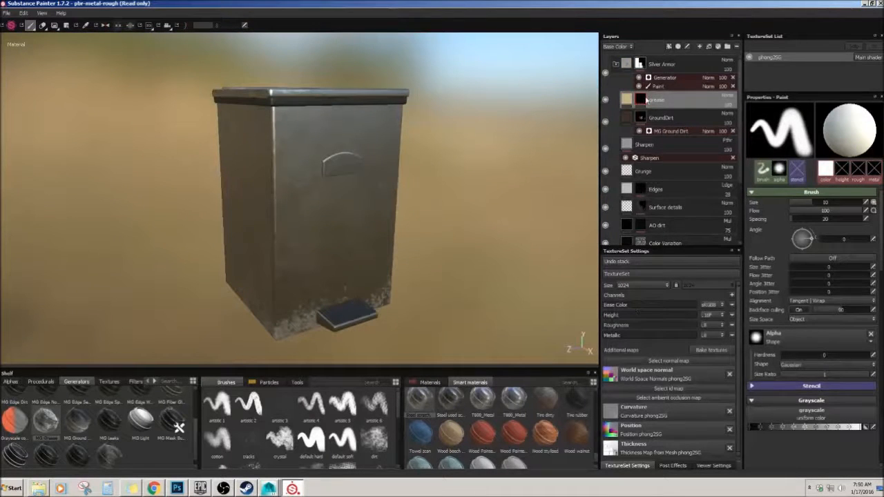
right_click(638, 103)
click(703, 284)
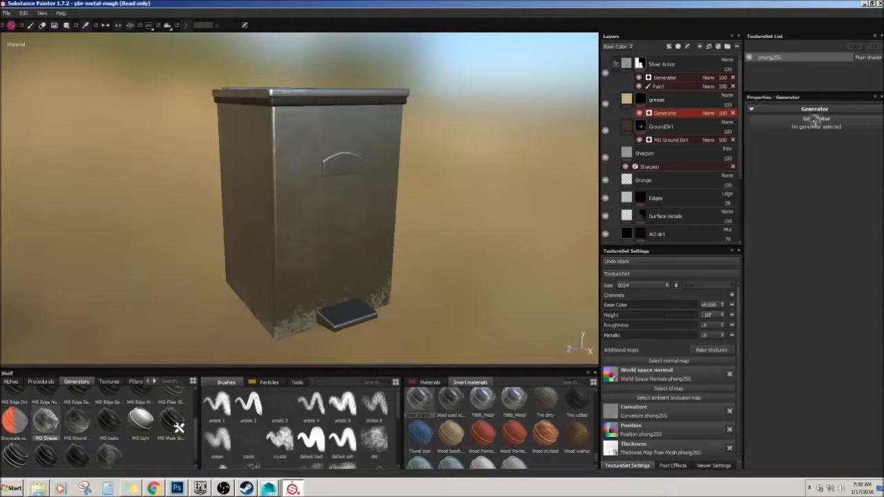
drag(814, 121, 818, 128)
alt+drag(418, 224, 430, 245)
alt+drag(564, 187, 535, 180)
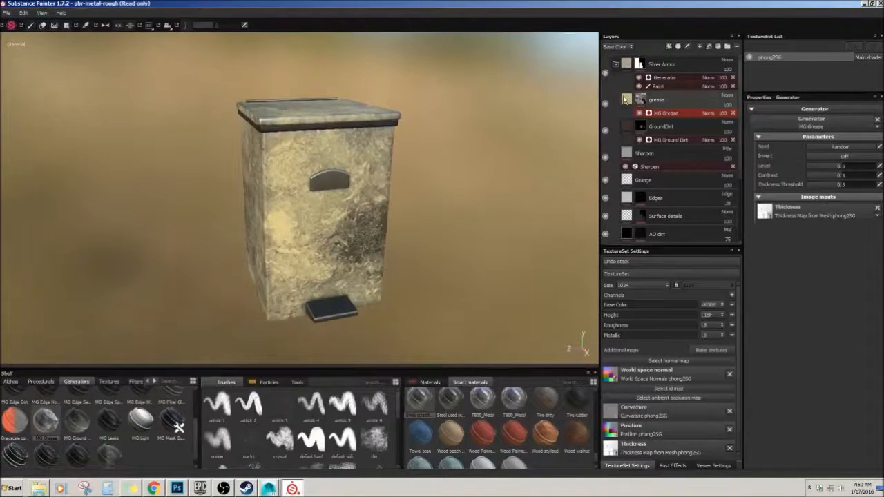
Step: Darken the grease layer's base color to a very dark olive brown
click(624, 99)
click(766, 236)
drag(759, 237, 762, 262)
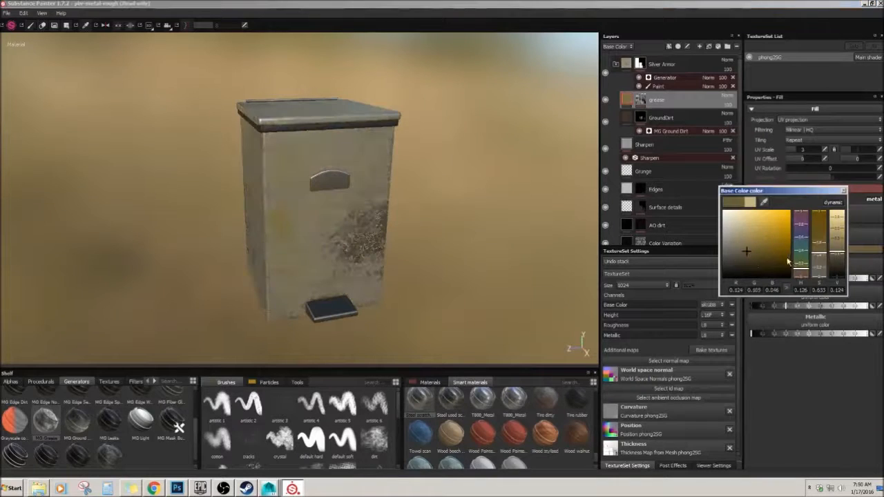
drag(746, 251, 738, 267)
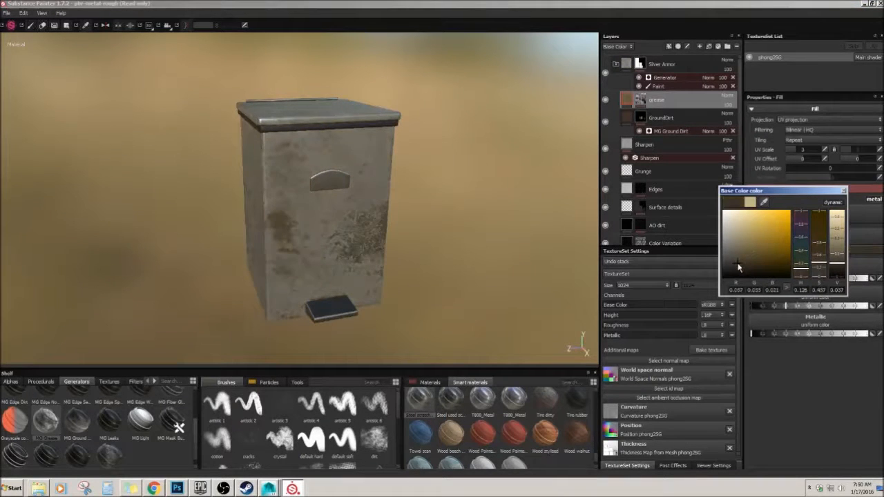
click(844, 191)
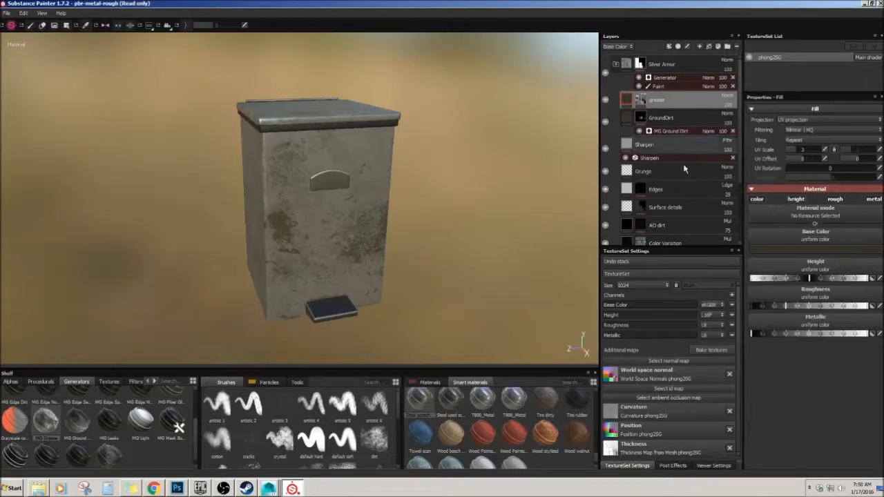
click(766, 250)
mouse_move(738, 267)
mouse_down()
mouse_move(789, 256)
mouse_move(738, 265)
mouse_up()
click(843, 191)
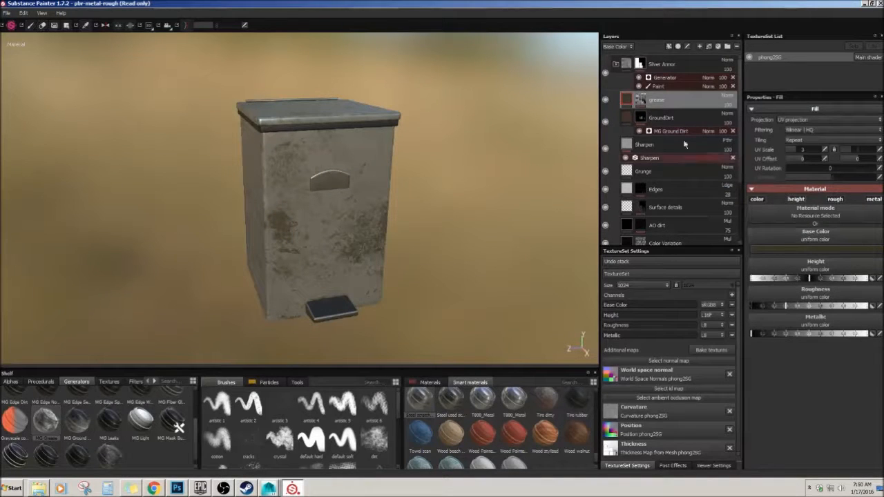
Step: Set the MG Grease generator's level to 0.22 and raise its contrast
click(640, 101)
click(660, 113)
drag(834, 167, 823, 167)
alt+drag(430, 185, 460, 190)
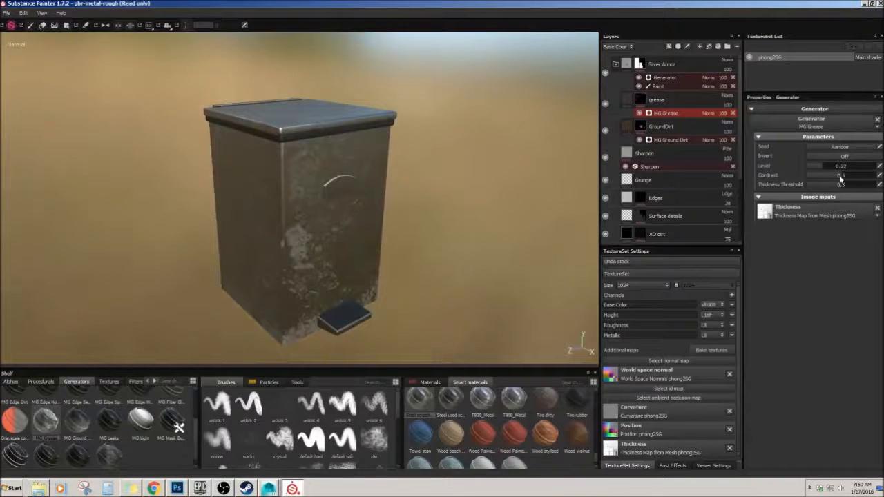
drag(828, 191, 830, 194)
drag(842, 179, 870, 178)
alt+drag(498, 172, 380, 141)
Step: Delete the grease layer
click(643, 100)
key(Delete)
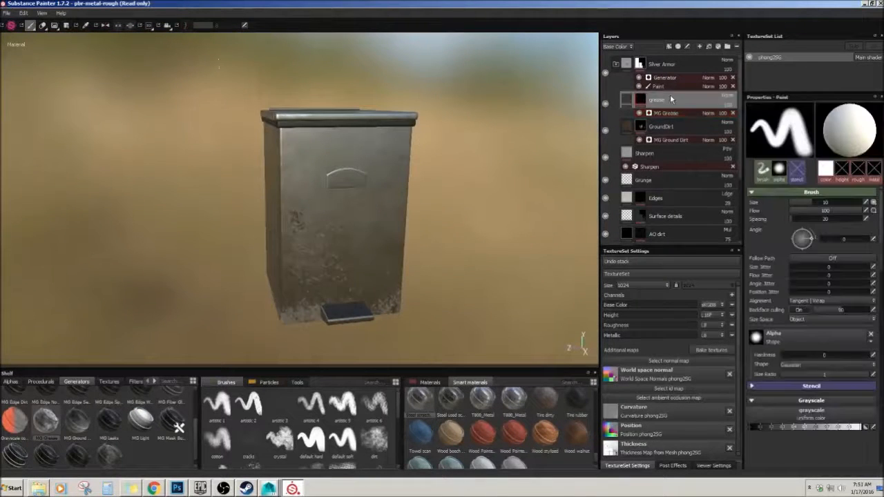
Step: Look through the alpha, brush and particle presets for a leaking effect, including the heavy leaking particles
alt+drag(408, 169, 448, 173)
click(13, 384)
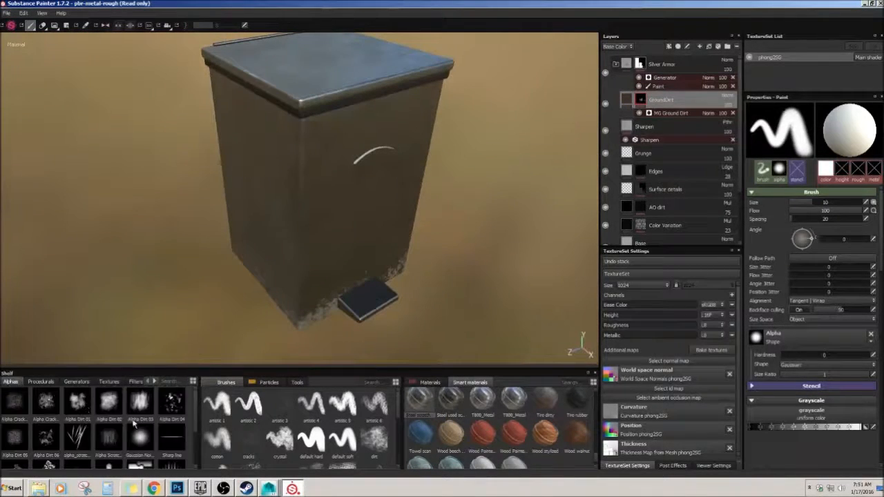
scroll(194, 441, down, 3)
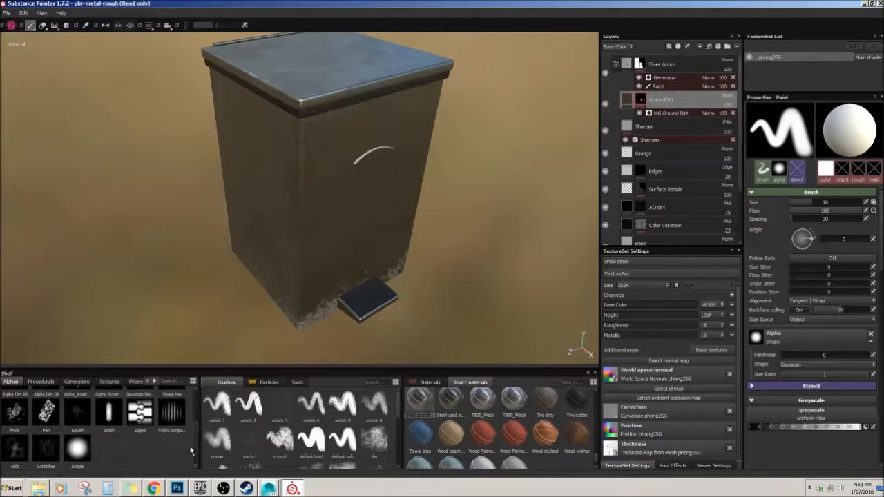
scroll(191, 450, up, 3)
scroll(391, 414, down, 5)
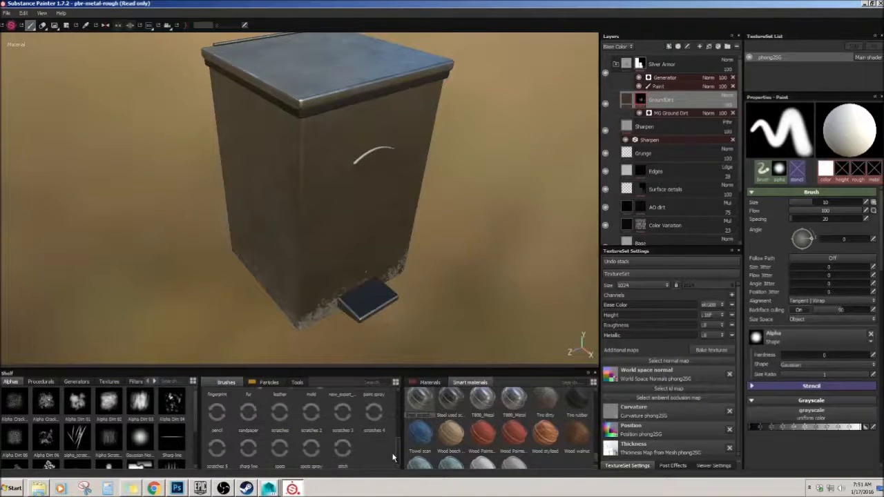
scroll(391, 455, up, 1)
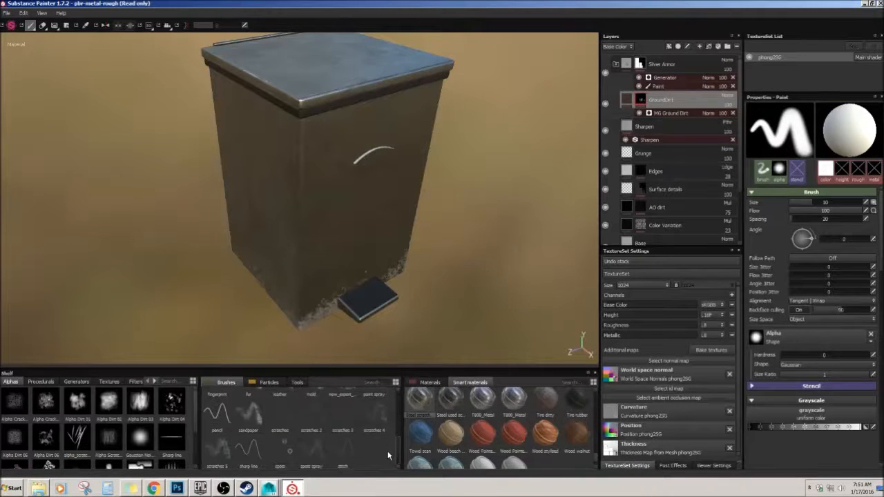
scroll(388, 448, up, 5)
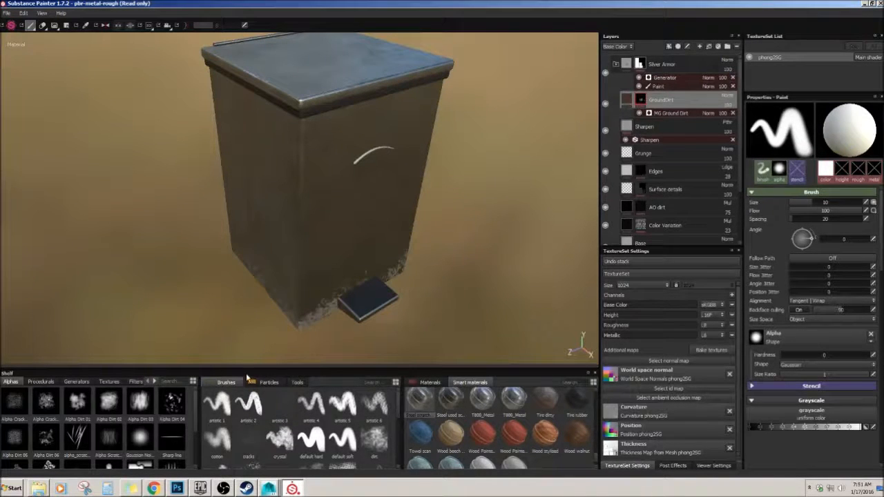
click(268, 382)
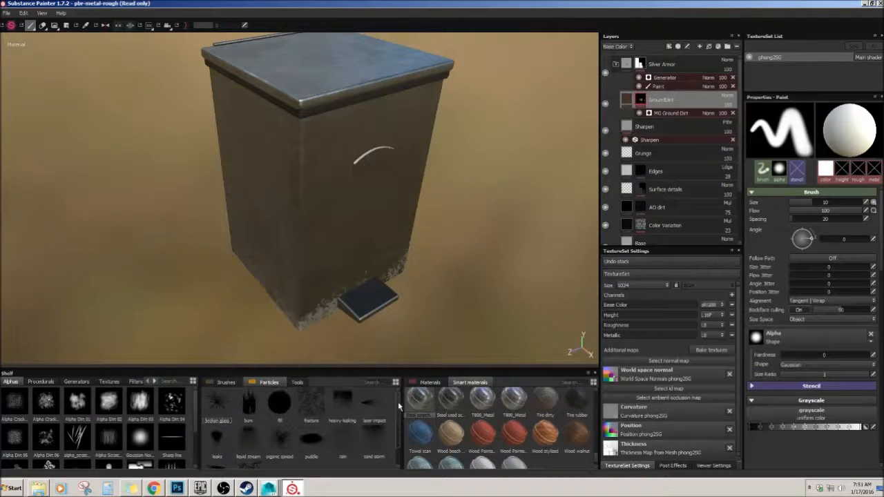
click(342, 402)
mouse_move(493, 140)
alt+mouse_down()
mouse_move(456, 148)
mouse_move(460, 163)
mouse_move(566, 104)
alt+mouse_up()
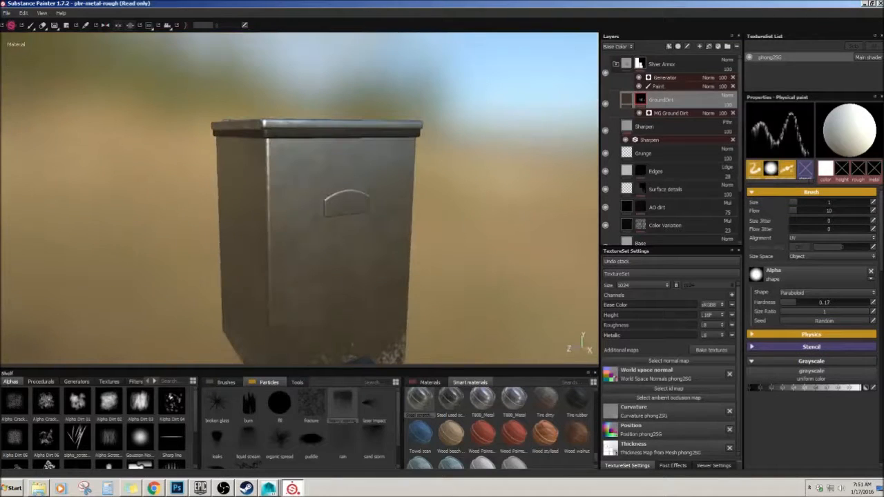
Step: Add a paint layer named leaks above the GroundDirt layer
click(700, 48)
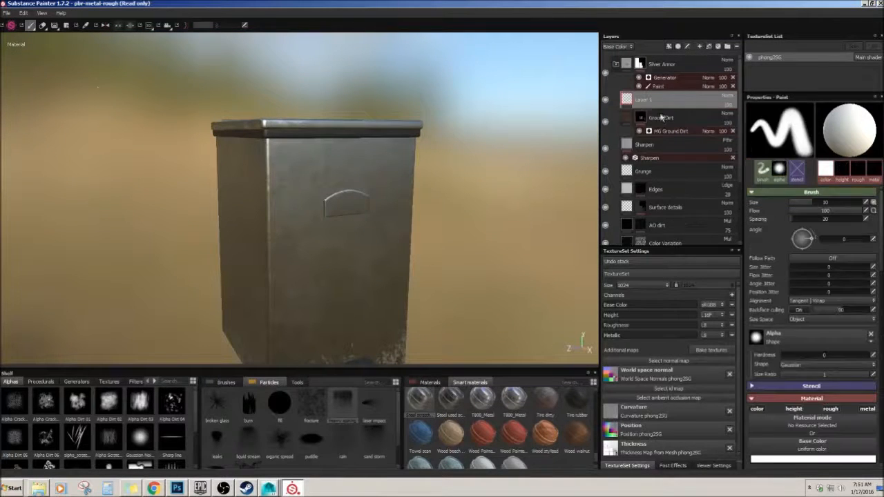
text(leaks)
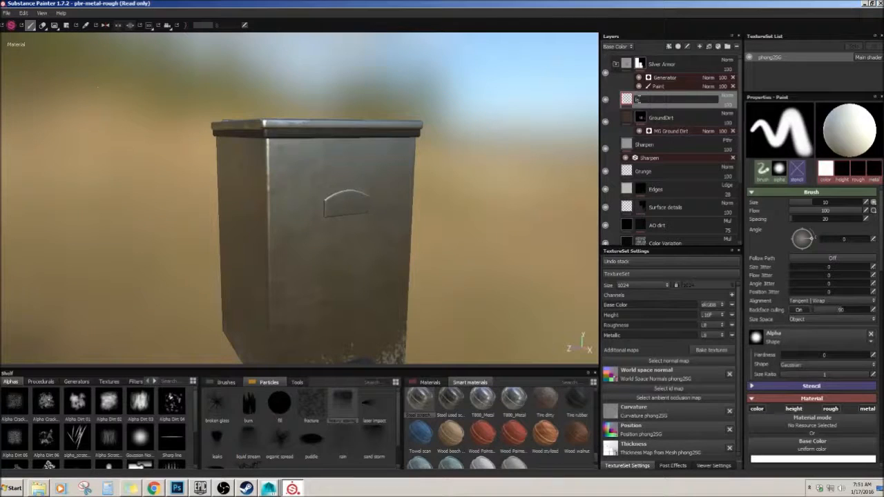
key(Return)
alt+drag(411, 178, 309, 153)
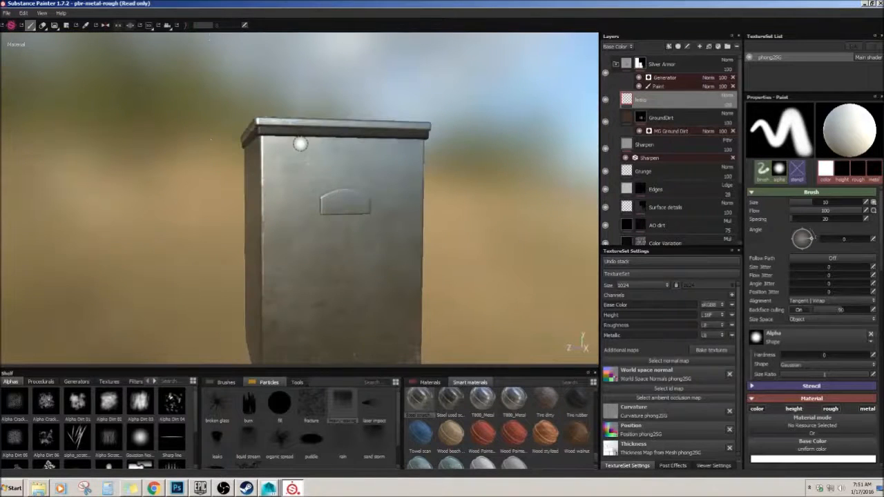
alt+drag(430, 188, 383, 184)
Step: Set the paint material's base color to a dark olive brown for the leaks layer
scroll(841, 361, down, 2)
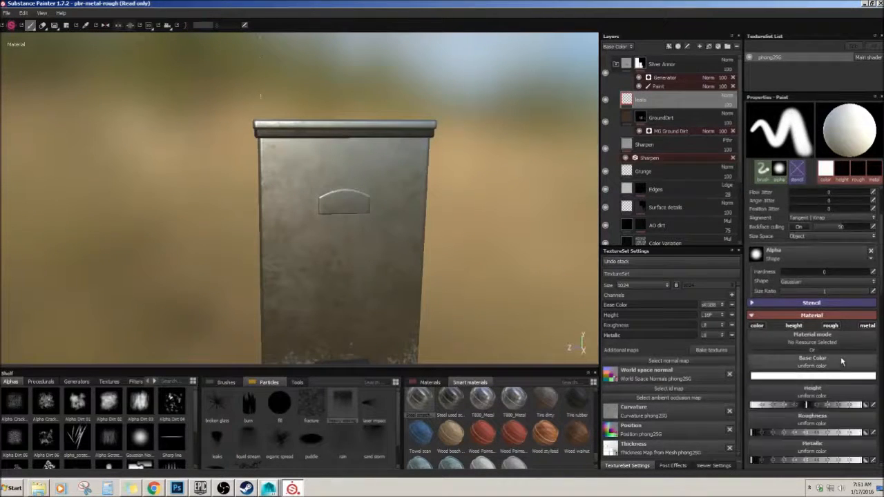
scroll(842, 361, down, 2)
click(811, 320)
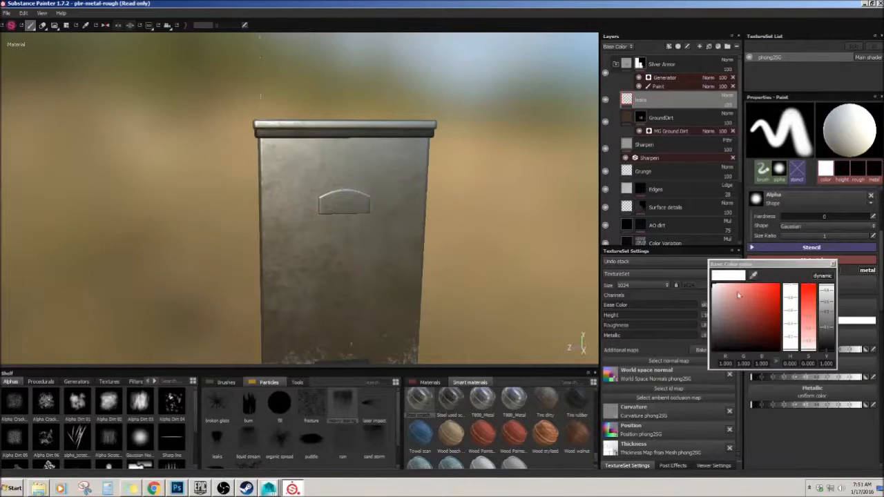
click(808, 337)
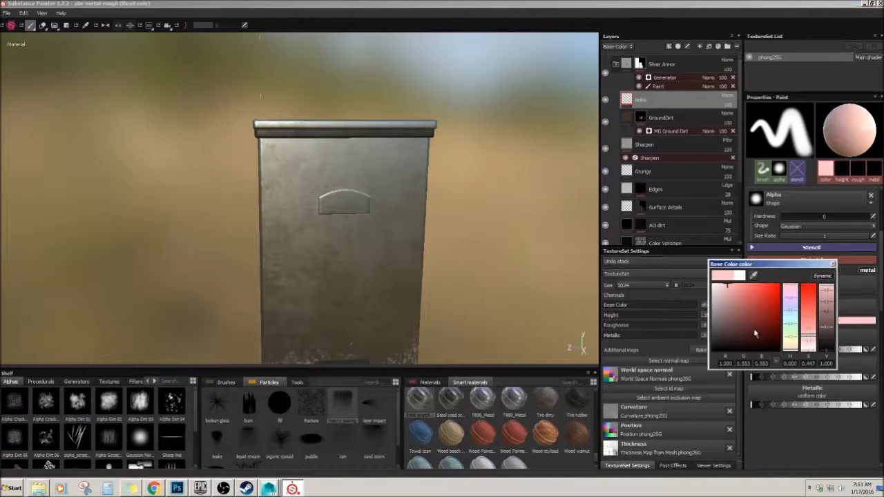
click(789, 343)
drag(733, 328, 728, 335)
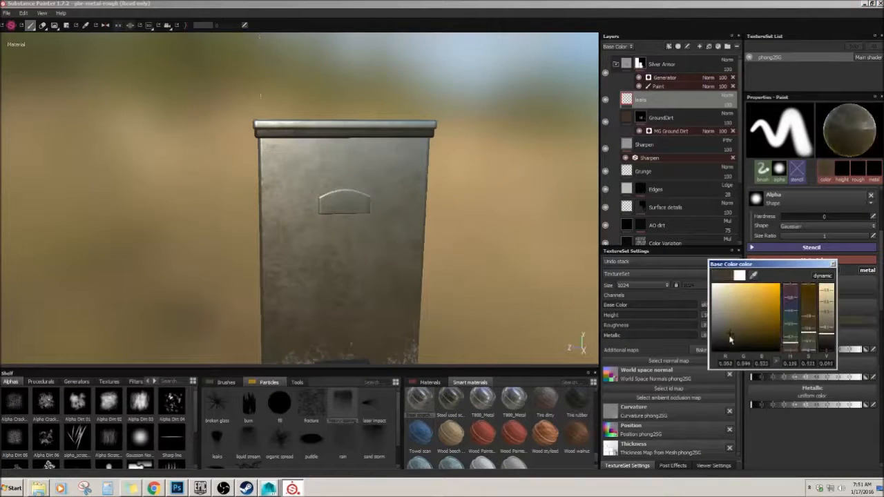
click(831, 265)
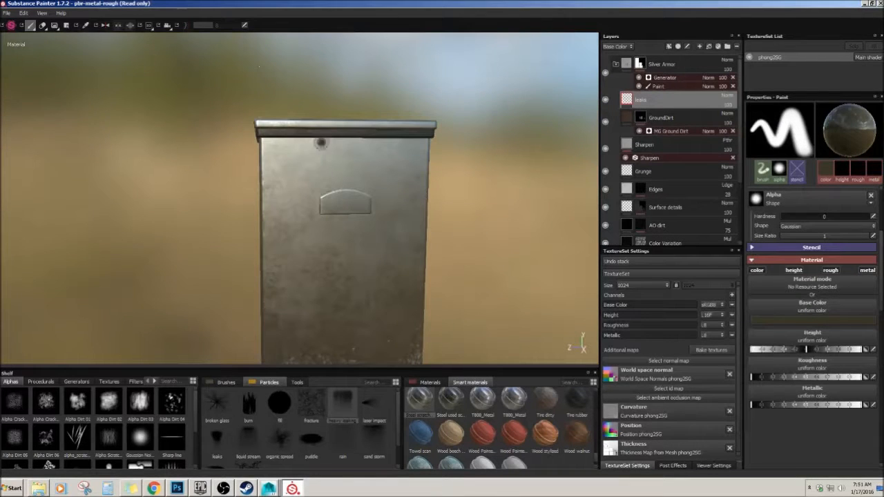
Step: Try painting heavy leaking particles along the front face's upper edge, just beneath the lid
drag(330, 144, 339, 145)
click(342, 403)
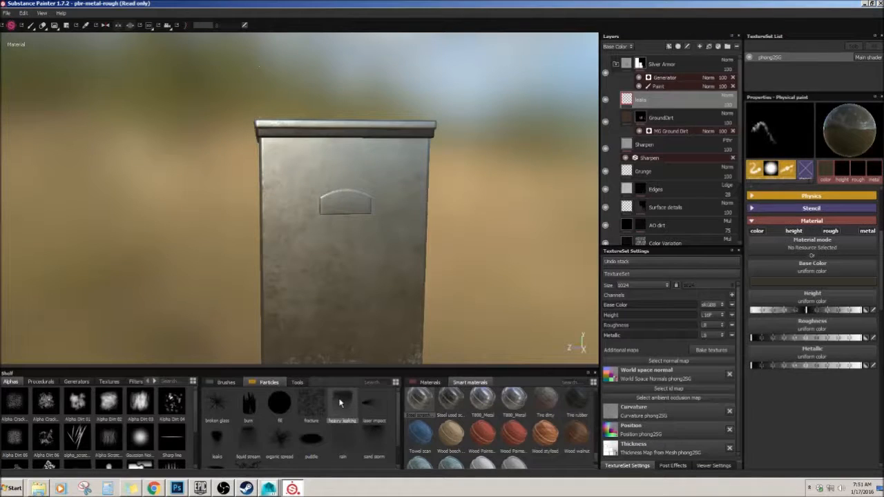
mouse_move(343, 403)
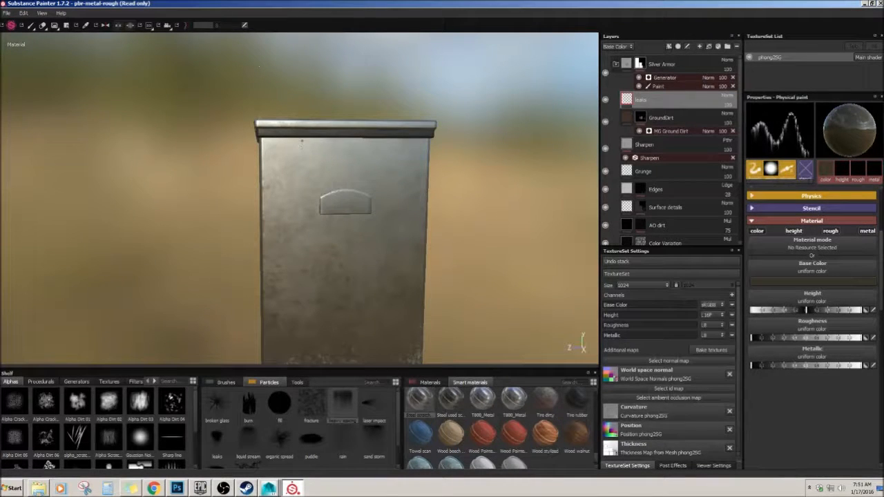
drag(372, 144, 427, 144)
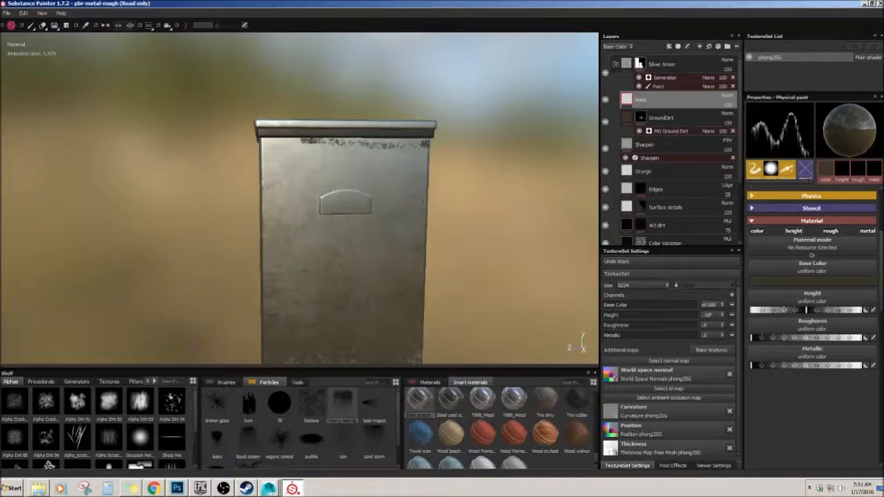
Step: Undo the heavy leaking stroke beneath the lid
alt+middle_drag(449, 193, 446, 213)
alt+right_drag(446, 214, 434, 276)
alt+middle_drag(435, 277, 462, 333)
alt+drag(259, 67, 269, 39)
key(ctrl+z)
Step: Try a single burst of heavy leaking particles on the front face near its upper corner
alt+middle_drag(337, 247, 371, 238)
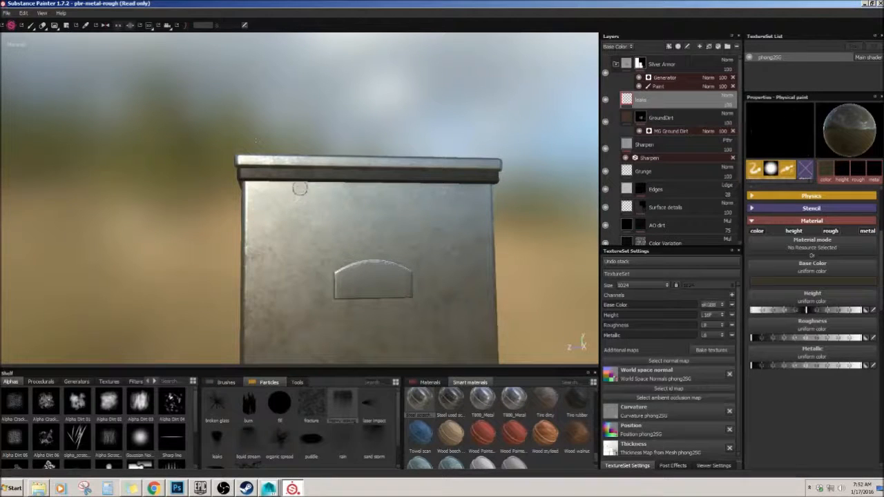
click(299, 188)
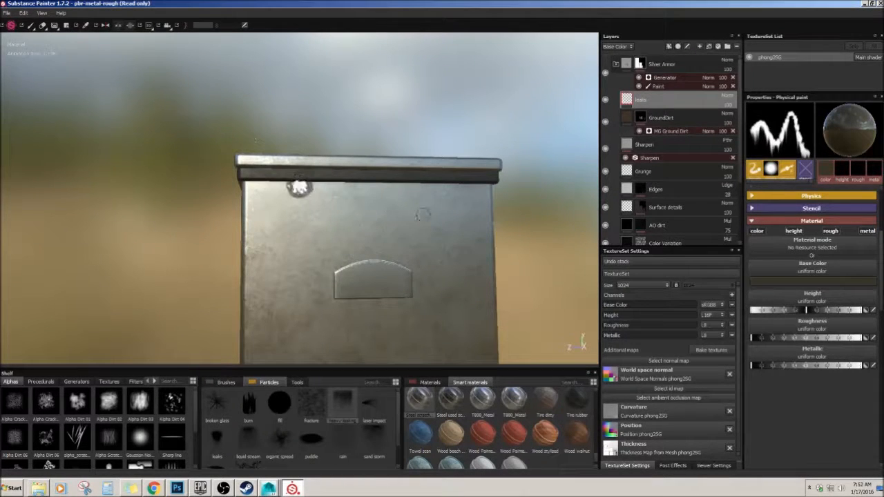
mouse_move(383, 207)
alt+mouse_down()
mouse_move(367, 225)
mouse_move(236, 102)
alt+mouse_up()
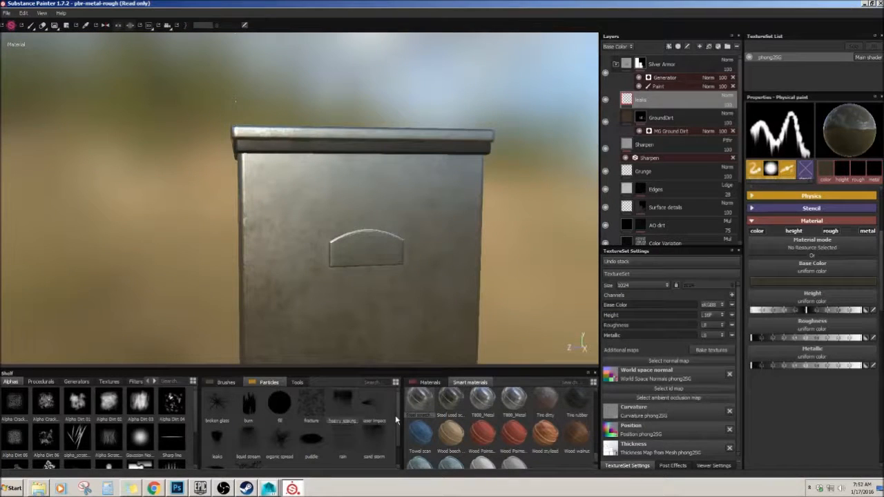
Step: Try the rain particle preset over the bin's lid and front face
click(348, 439)
alt+drag(325, 114, 390, 203)
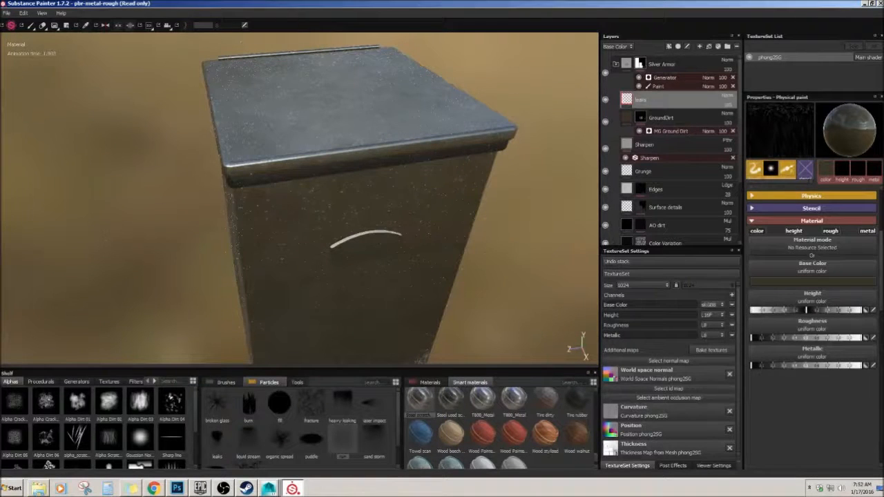
alt+drag(548, 303, 546, 278)
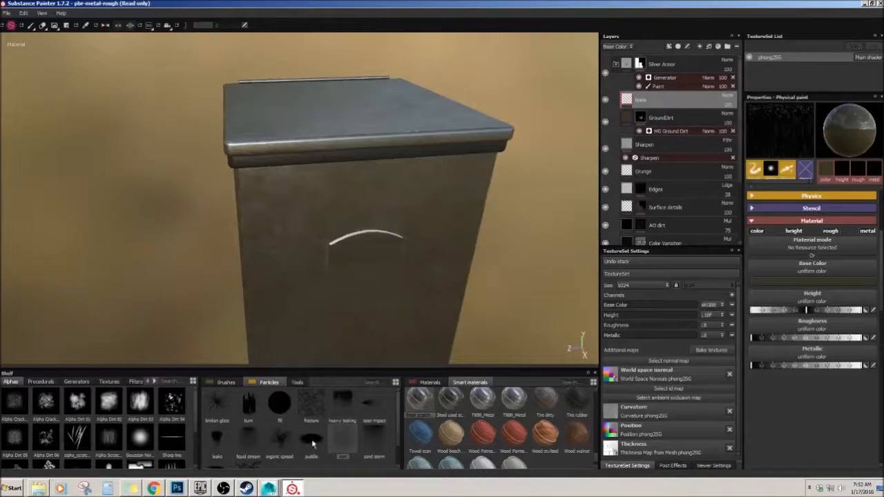
Step: Try the heavy leaking particles again beneath the lid and down the front face
click(343, 407)
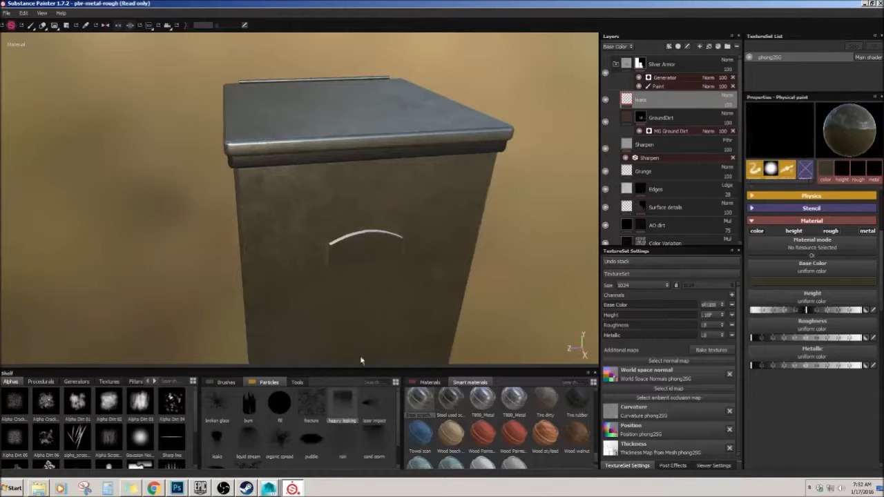
mouse_move(393, 233)
alt+mouse_down()
mouse_move(431, 241)
mouse_move(426, 202)
alt+mouse_up()
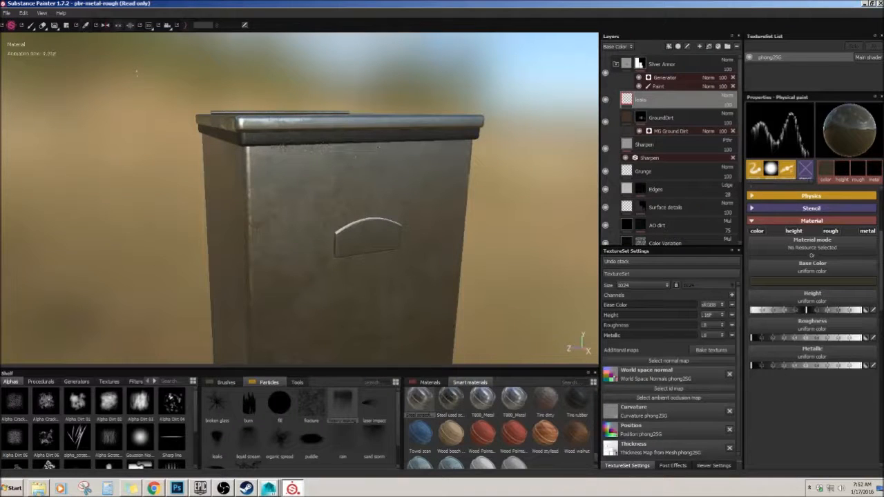
alt+drag(384, 199, 296, 182)
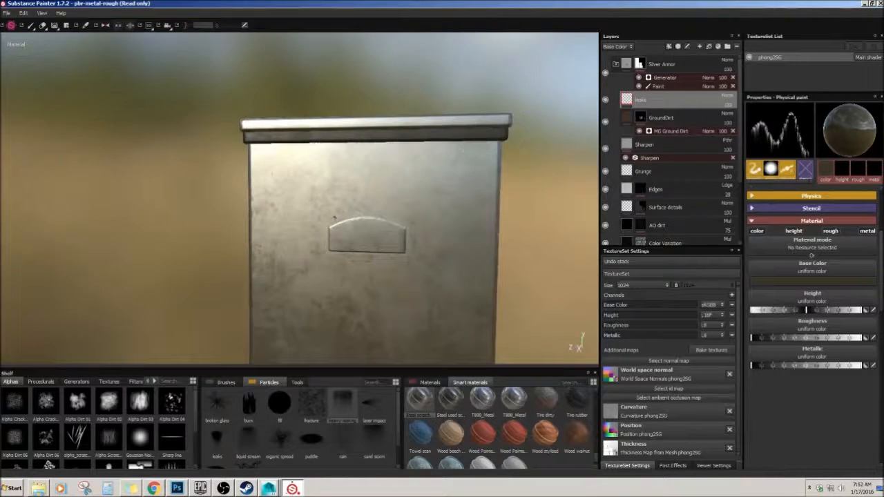
alt+middle_drag(346, 219, 380, 161)
alt+drag(379, 162, 346, 187)
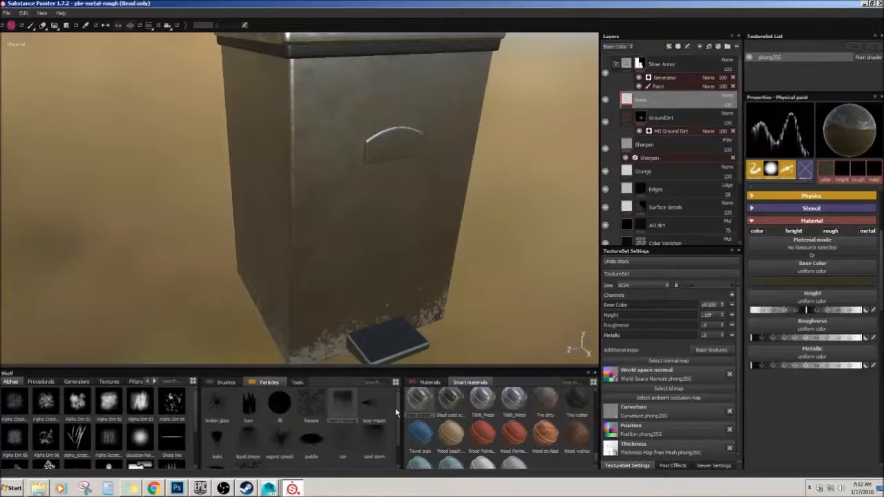
Step: Try the oil leaks tool preset with a horizontal stroke beneath the lid on the front face
click(296, 382)
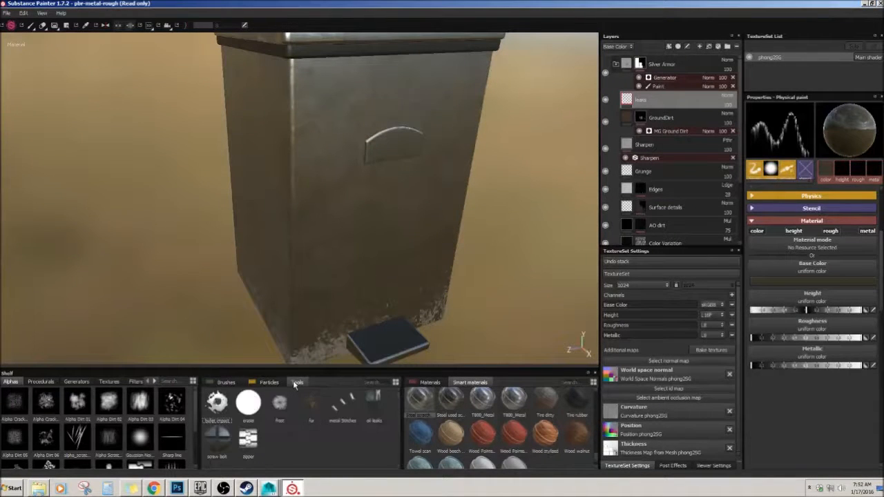
click(374, 400)
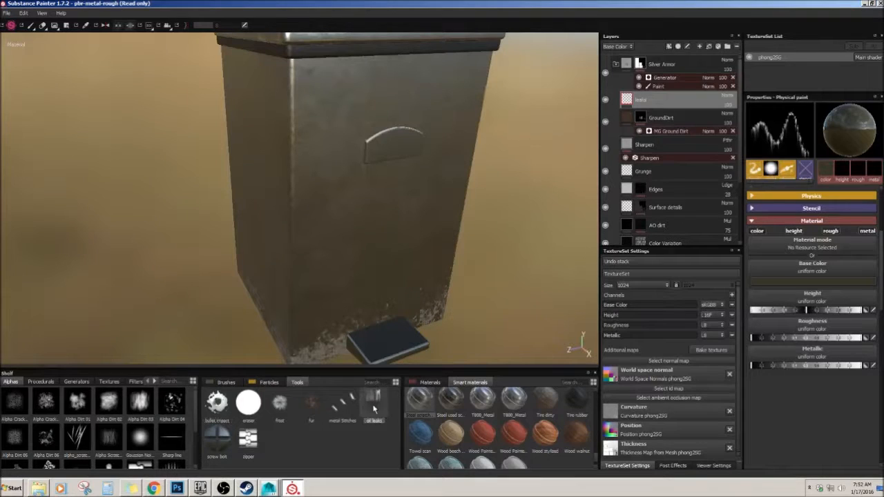
alt+drag(394, 235, 373, 159)
alt+drag(338, 90, 333, 131)
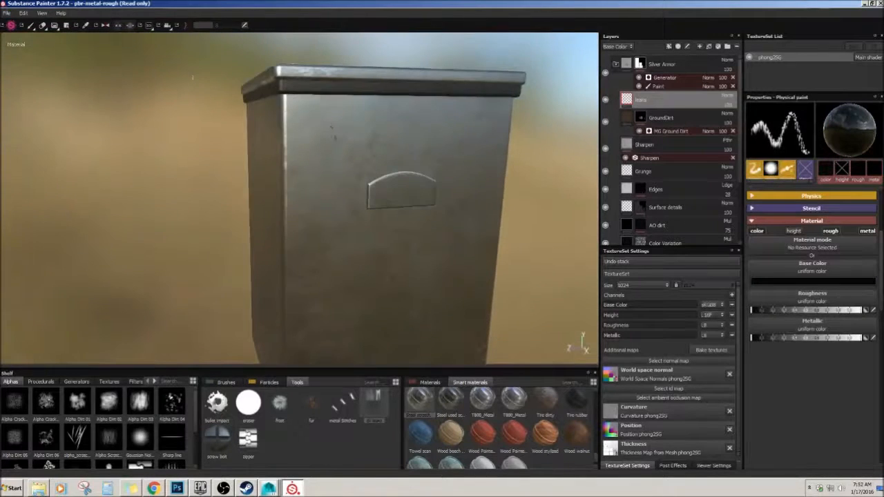
drag(293, 96, 374, 99)
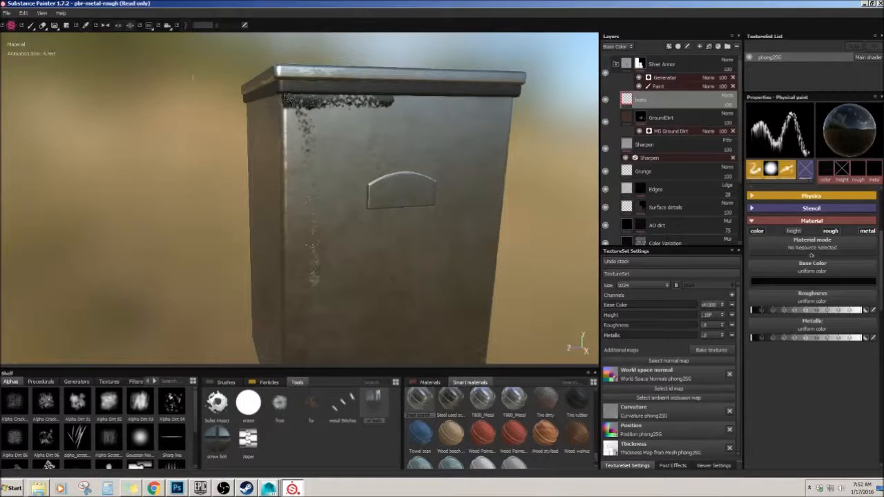
alt+drag(387, 211, 373, 218)
key(ctrl+z)
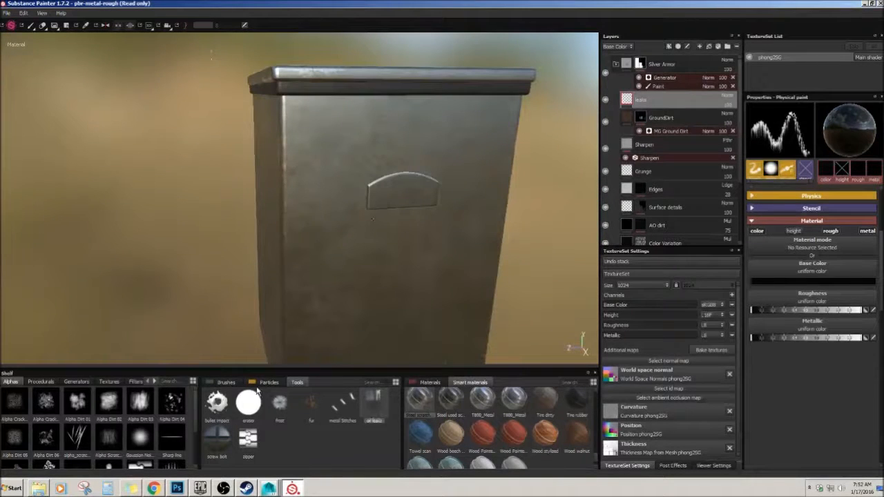
Step: Try a dark vertical streak down the front face from beneath the lid using the Artistic 1 brush
click(227, 382)
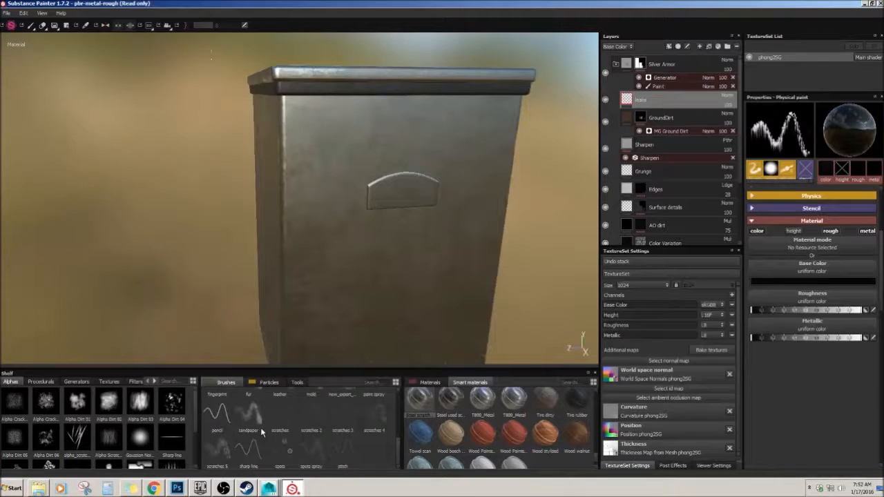
drag(194, 420, 192, 456)
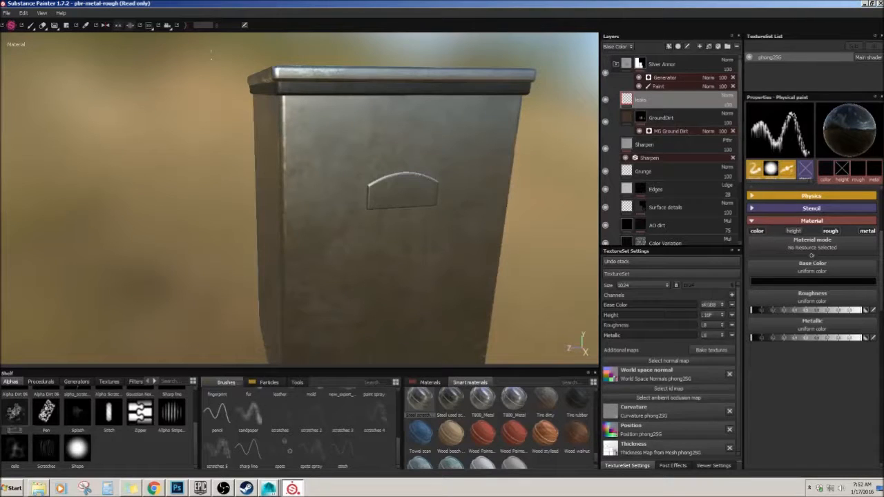
drag(397, 449, 397, 391)
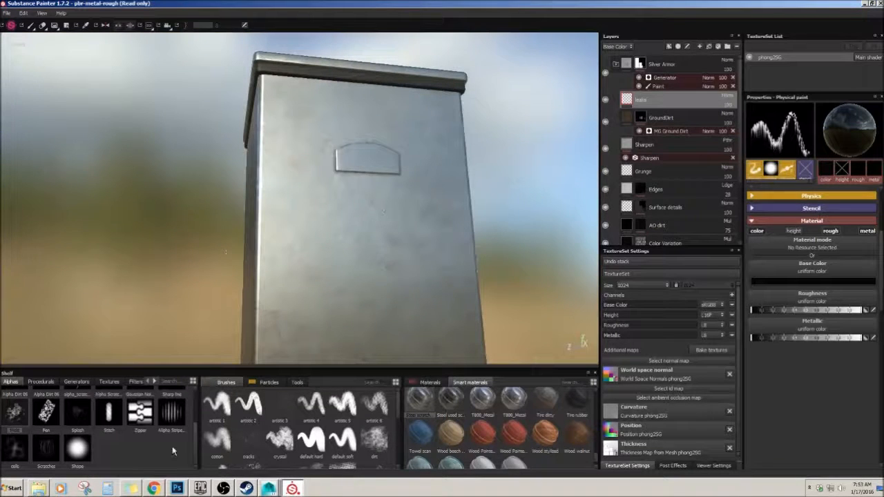
drag(197, 443, 195, 387)
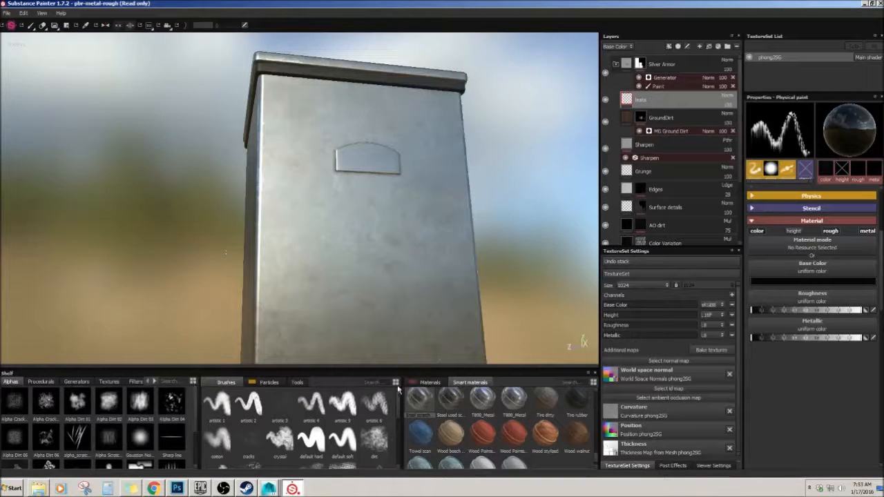
click(217, 404)
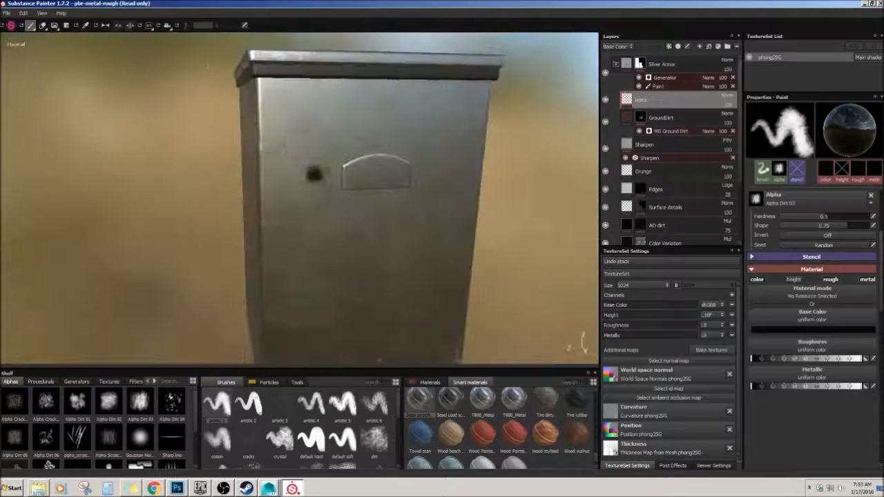
drag(288, 87, 312, 237)
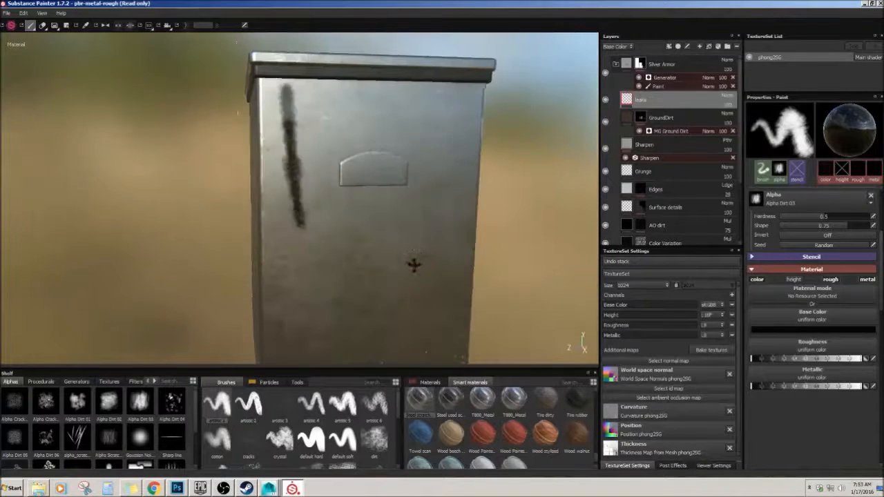
key(ctrl+z)
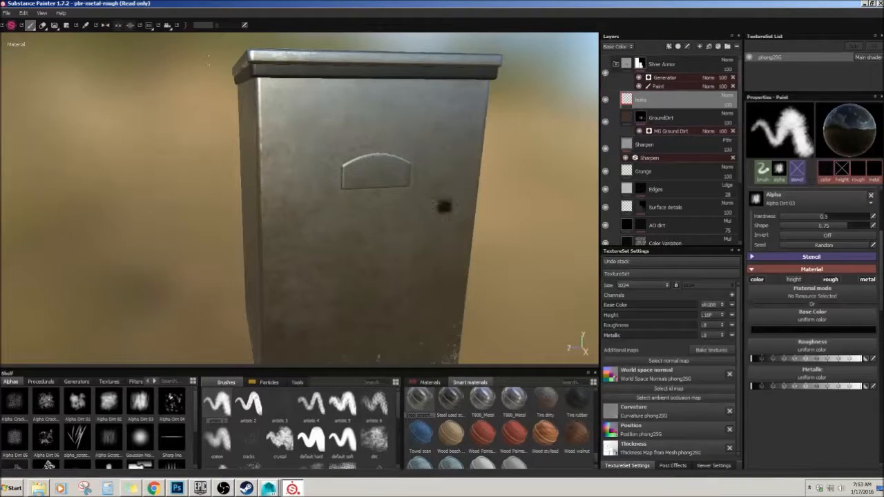
Step: Try several large dark dirt stamps spread across the front face with an enlarged Artistic 1 brush
key(bracketright)
key(bracketright)
key(bracketright)
key(bracketright)
key(bracketright)
click(389, 117)
click(434, 230)
click(292, 236)
click(406, 308)
Step: Check the stamped dirt spots from the front of the bin and undo them
alt+drag(539, 260, 497, 200)
alt+middle_drag(498, 200, 428, 199)
alt+drag(387, 179, 207, 185)
alt+right_drag(207, 185, 168, 209)
alt+drag(168, 210, 228, 256)
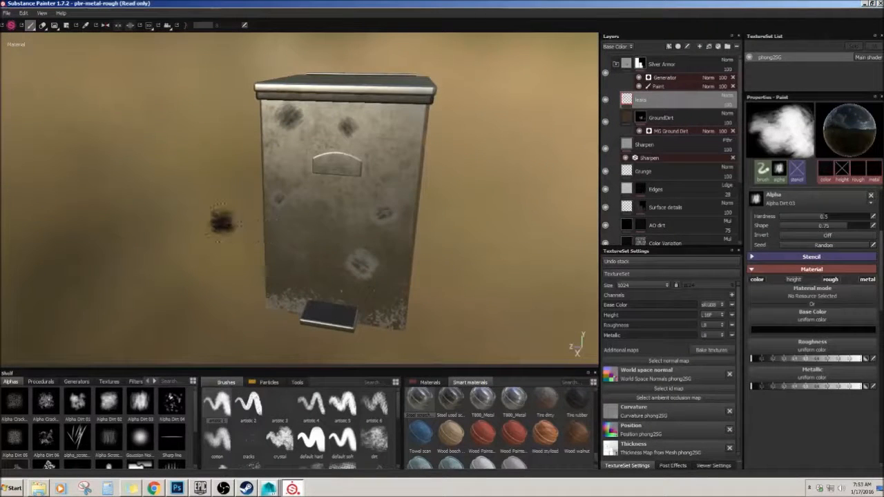
key(ctrl)
Step: Collapse the Silver Armor group and expand the Tire rubber group that covers the pedal
mouse_move(474, 201)
alt+mouse_down()
mouse_move(497, 212)
mouse_move(407, 142)
mouse_move(424, 83)
mouse_move(417, 170)
alt+mouse_up()
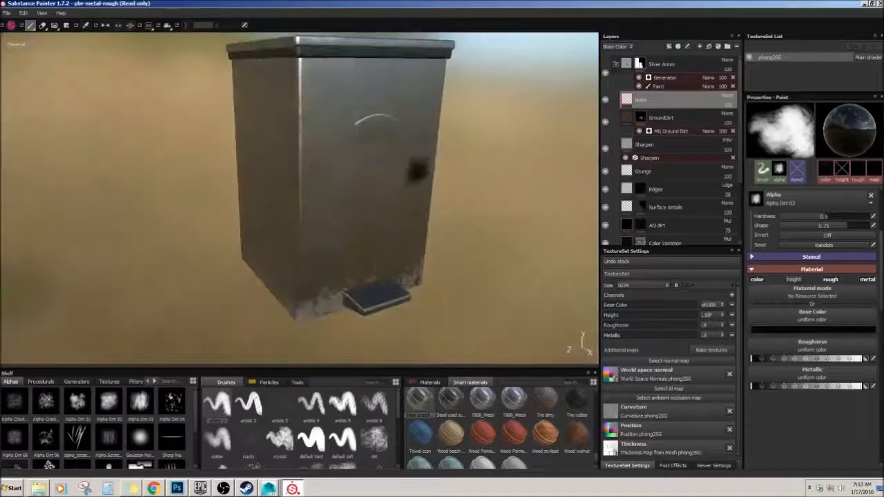
alt+middle_drag(416, 170, 408, 213)
alt+right_drag(408, 219, 399, 226)
alt+drag(399, 227, 415, 304)
click(615, 64)
mouse_move(487, 177)
alt+middle_down()
mouse_move(438, 179)
mouse_move(423, 170)
alt+middle_up()
click(640, 100)
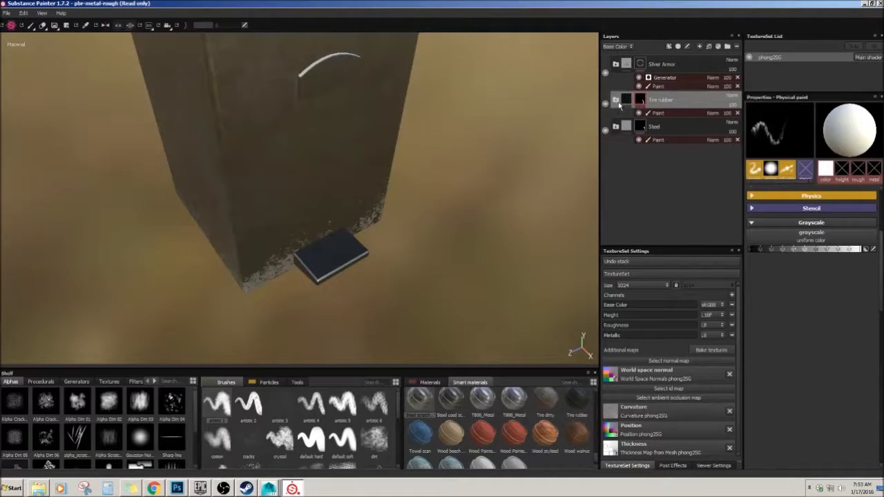
click(615, 100)
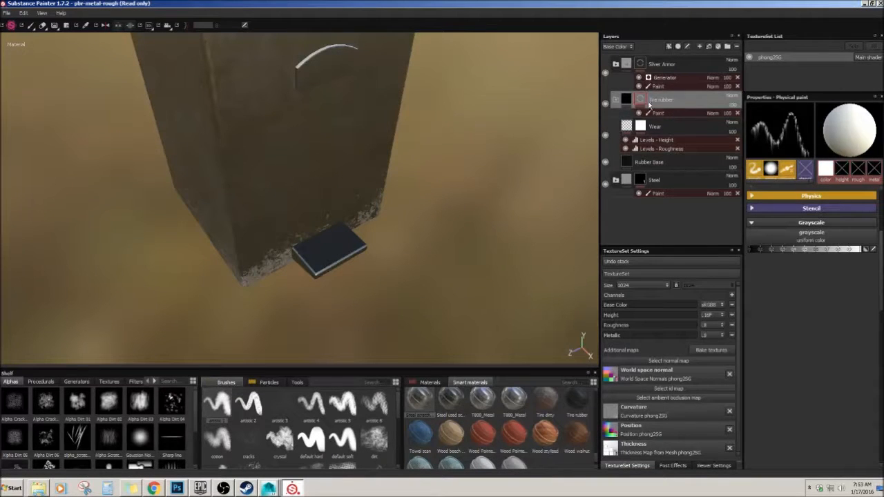
Step: Add a fill layer and place it inside the Tire rubber group, directly above the Wear layer
alt+drag(370, 215, 362, 207)
alt+middle_drag(361, 207, 342, 241)
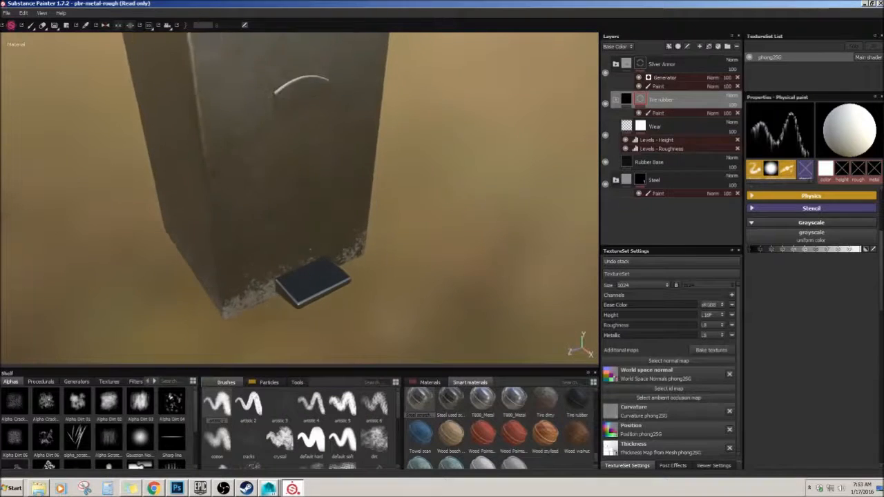
right_click(672, 100)
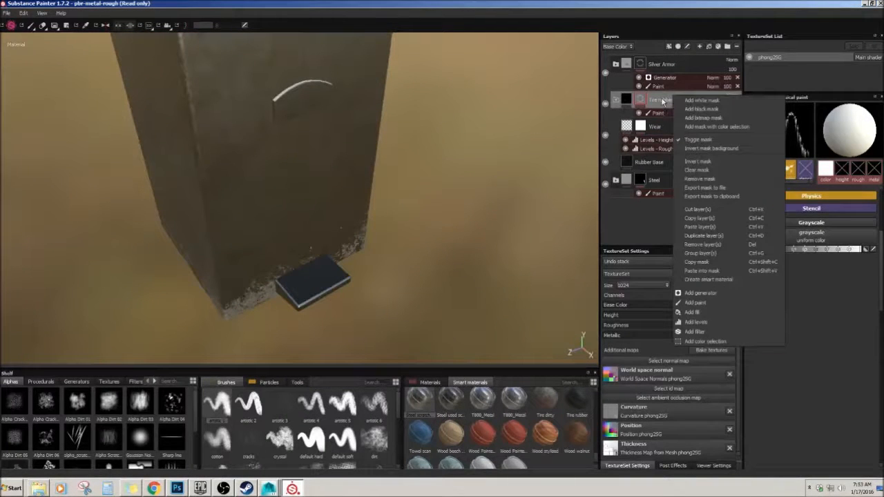
click(664, 102)
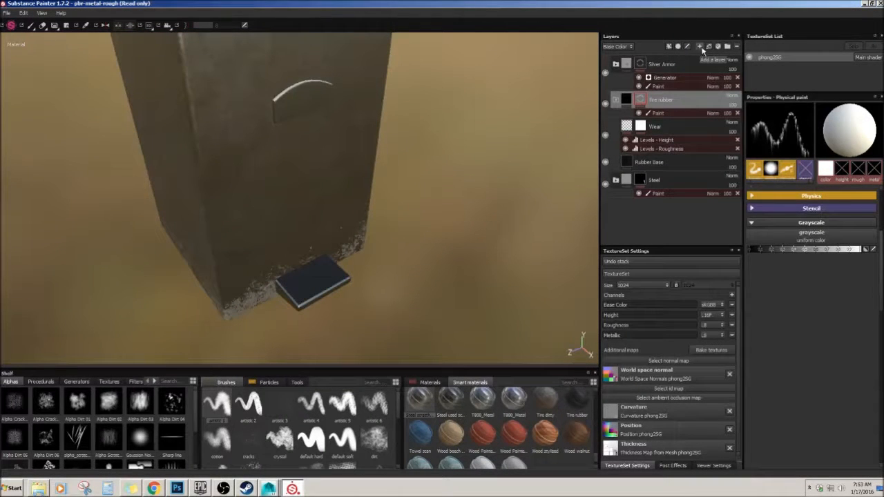
click(709, 46)
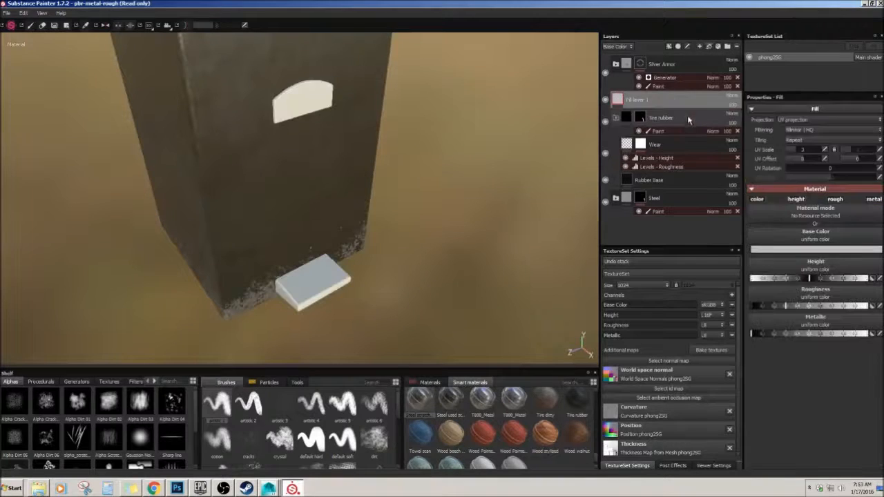
drag(658, 113, 652, 182)
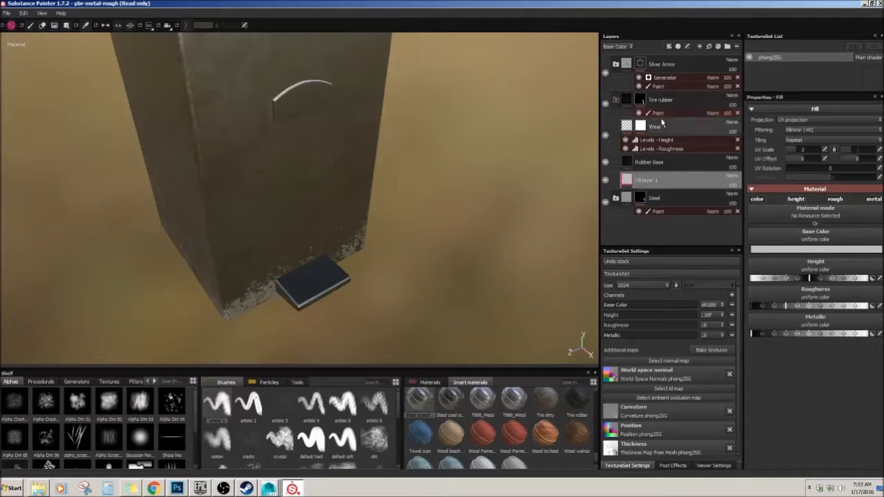
click(669, 165)
click(658, 182)
drag(636, 171, 660, 131)
Step: Rename the new fill layer in the Tire rubber group as dirt
double_click(646, 128)
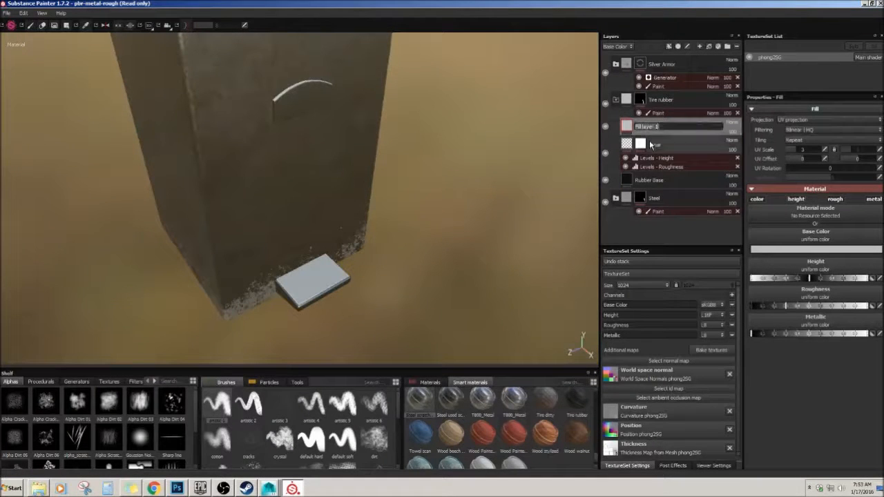
text(dirt)
key(Return)
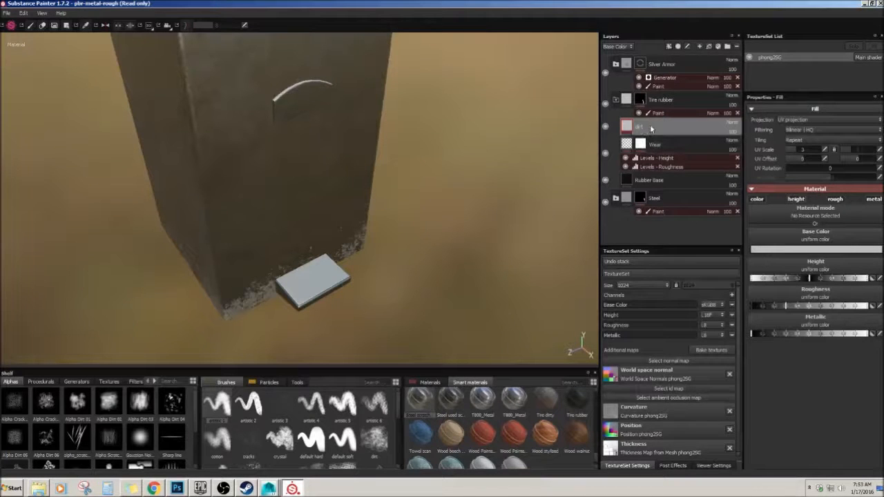
Step: Set the dirt layer's base color to a dark olive brown
click(799, 250)
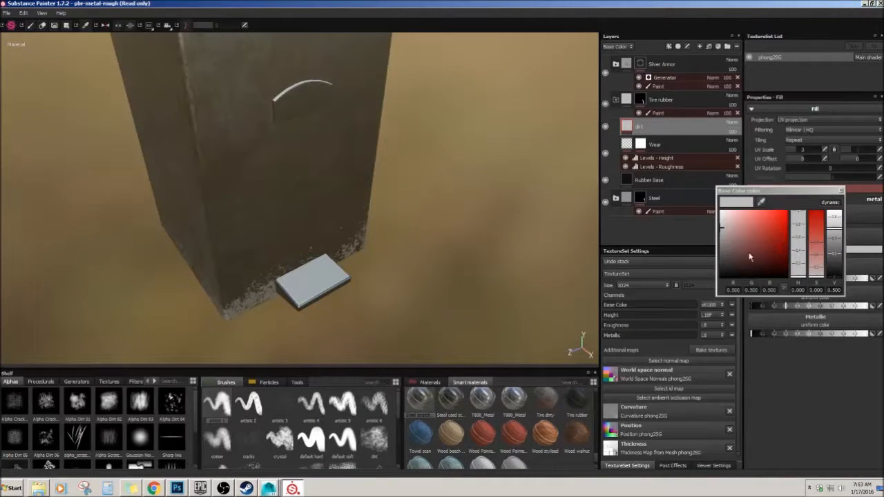
click(785, 266)
click(796, 268)
drag(751, 249, 743, 261)
click(840, 191)
Step: Add a black mask to the dirt layer
right_click(662, 125)
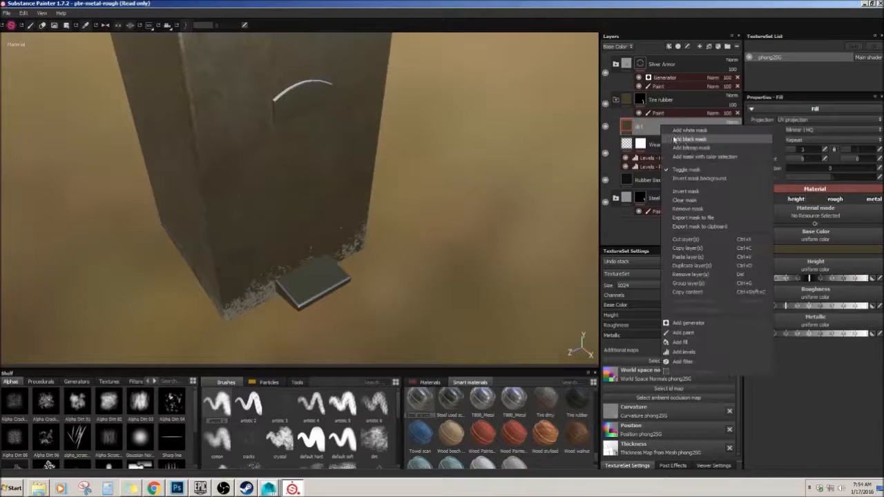
click(699, 140)
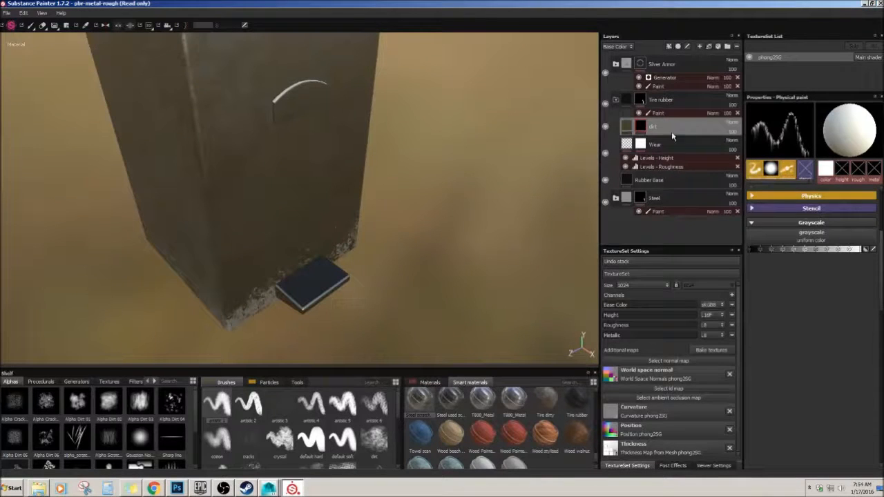
alt+drag(431, 201, 430, 188)
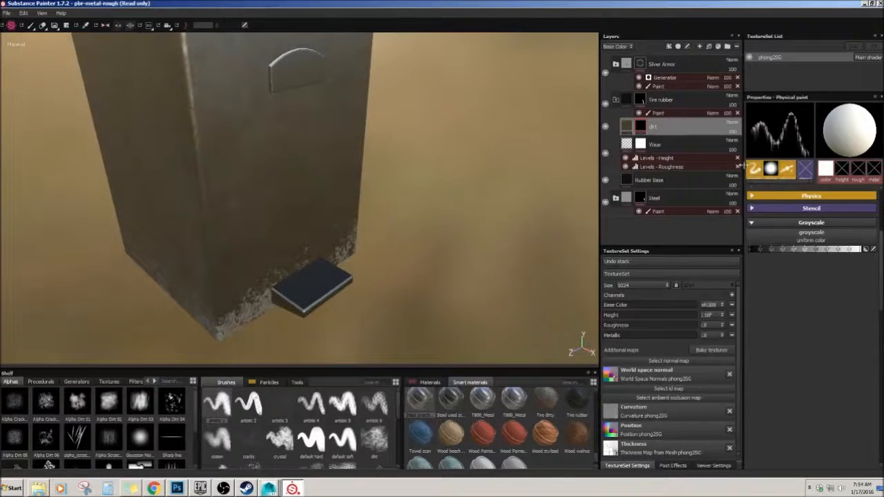
click(667, 128)
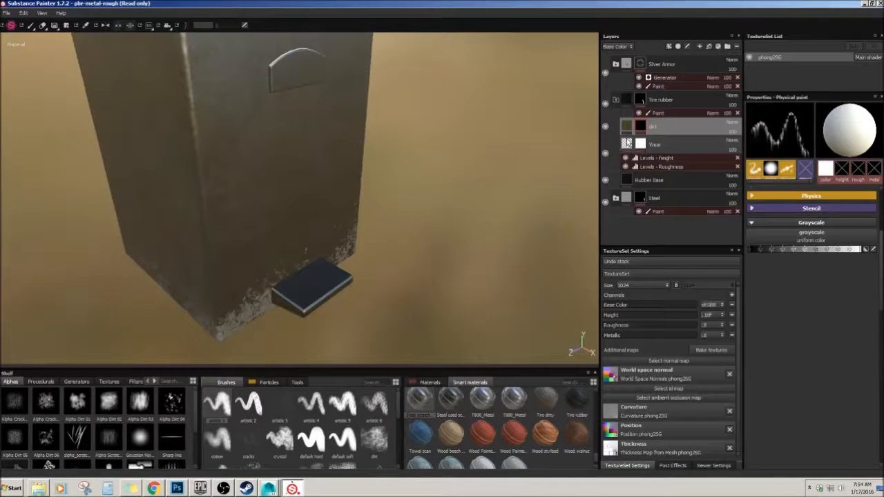
Step: Add a generator to the dirt layer's mask and assign MG Ground Dirt to it
click(68, 382)
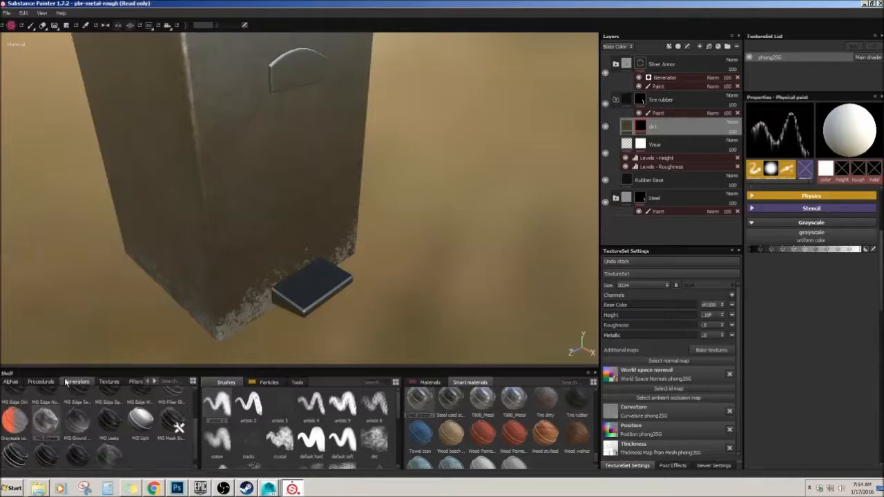
mouse_move(198, 454)
mouse_down()
mouse_move(207, 453)
mouse_move(202, 410)
mouse_up()
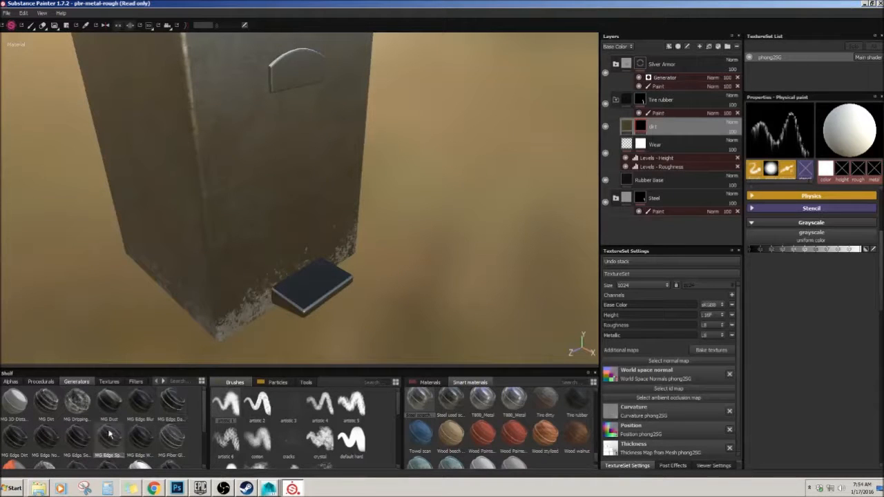
scroll(105, 428, down, 2)
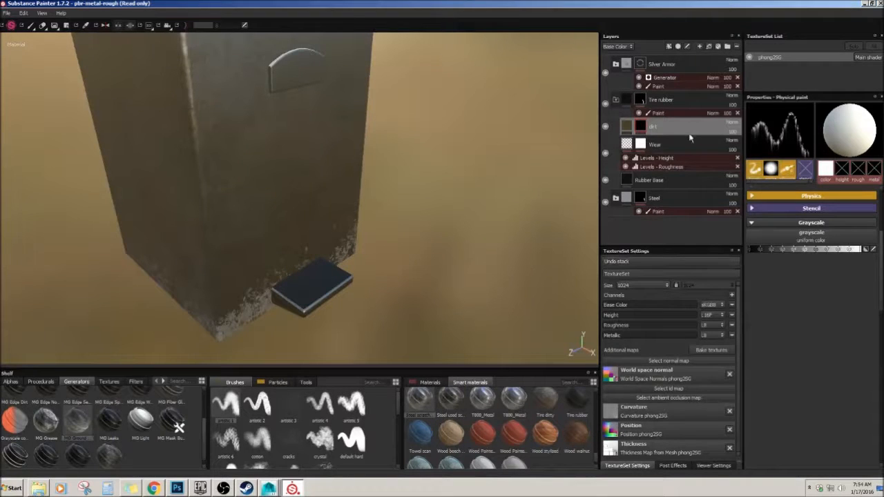
right_click(641, 128)
click(666, 323)
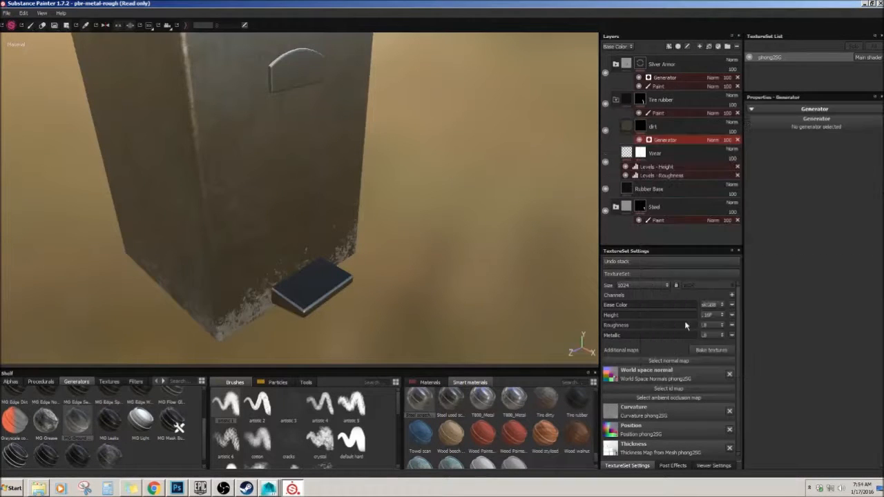
drag(769, 125, 770, 125)
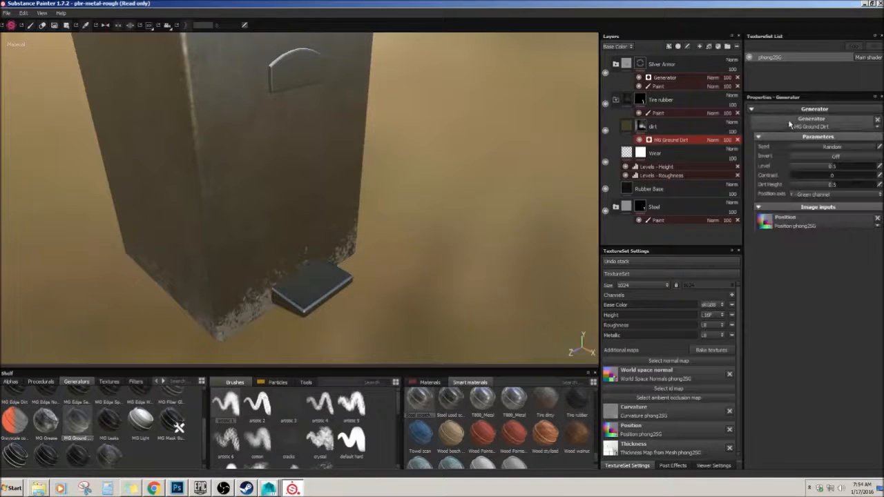
Step: Lower the MG Ground Dirt generator's Level to 0.17 for the pedal's dirt layer
alt+drag(324, 276, 404, 271)
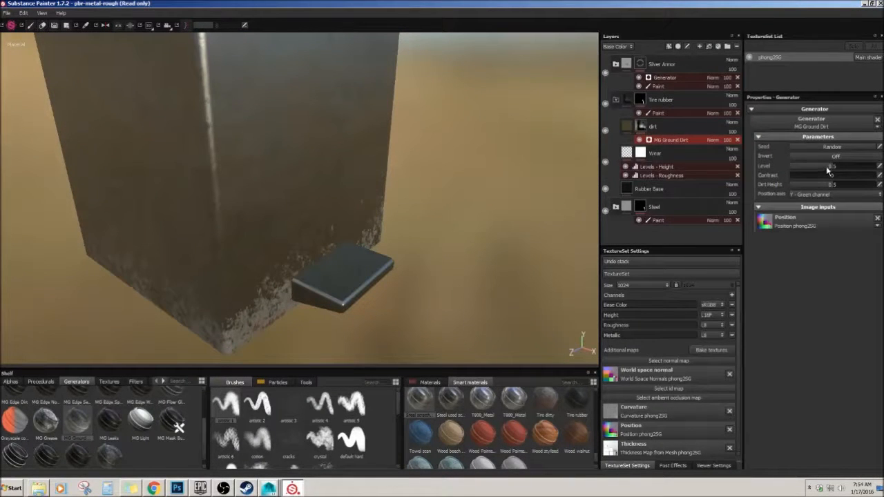
drag(820, 170, 803, 172)
alt+drag(387, 187, 483, 132)
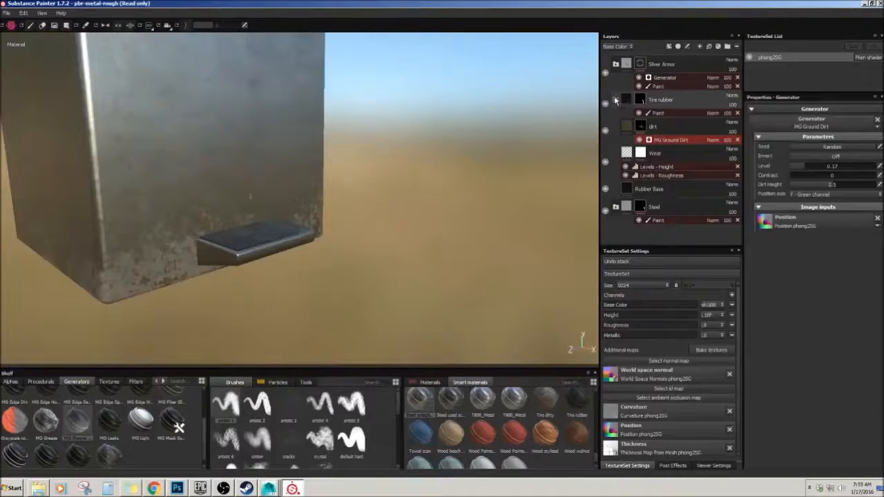
Step: Duplicate the rubber pedal's dirt layer and move the copy into the Steel folder, directly above the Edges layer
click(652, 126)
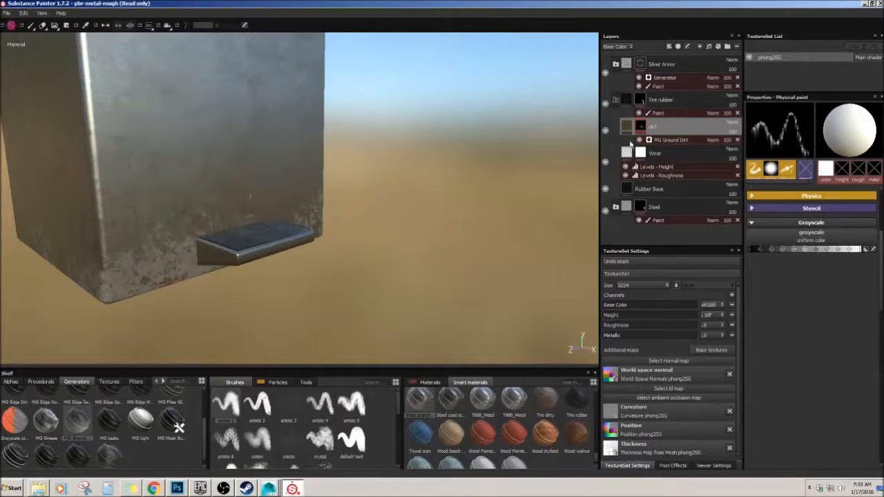
scroll(625, 211, down, 2)
scroll(625, 213, up, 2)
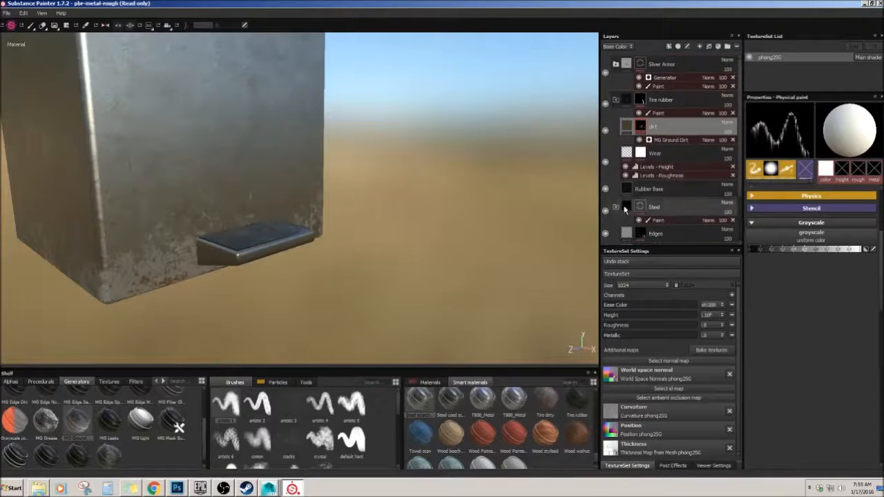
right_click(656, 128)
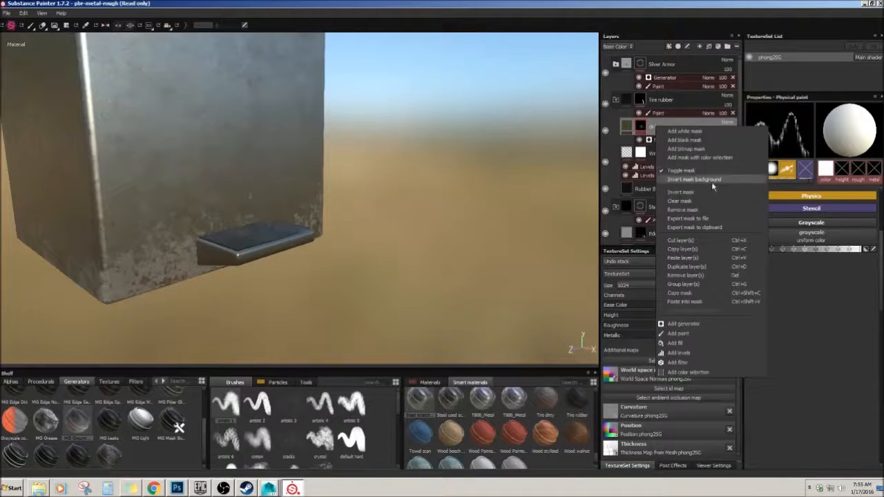
click(719, 266)
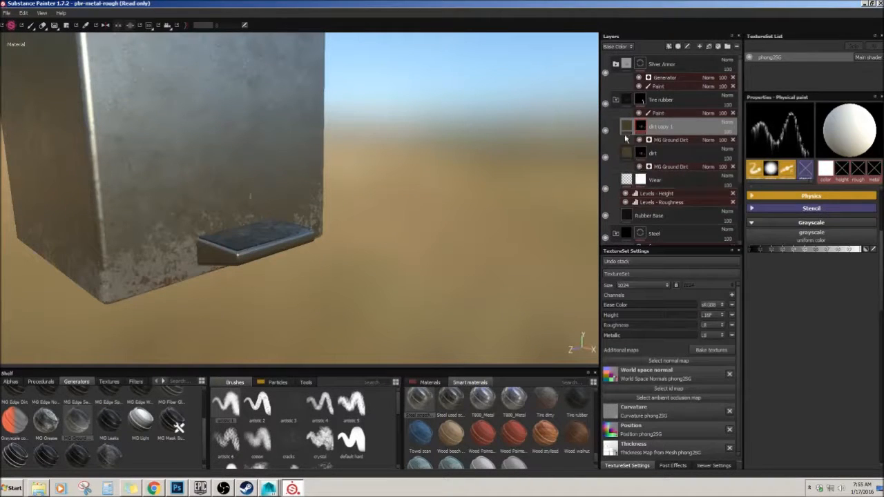
scroll(659, 138, down, 1)
mouse_move(656, 187)
mouse_down()
mouse_move(659, 221)
mouse_move(689, 224)
mouse_up()
alt+drag(159, 158, 401, 189)
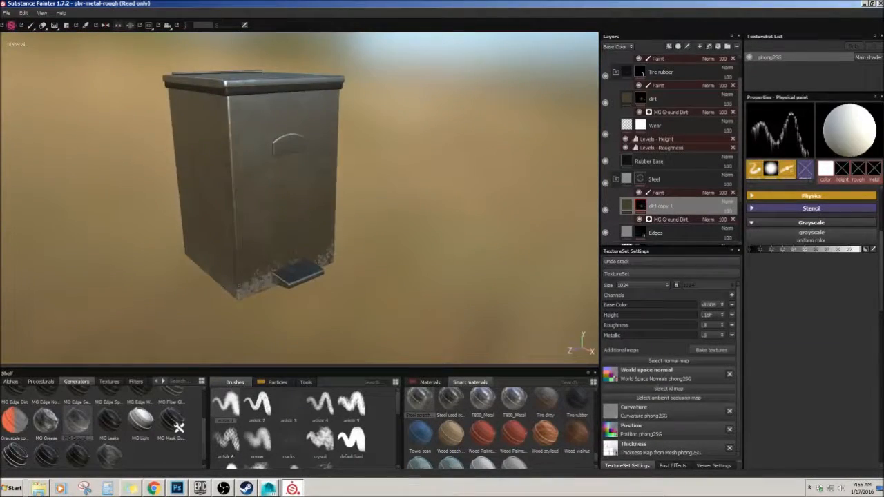
alt+drag(297, 251, 335, 280)
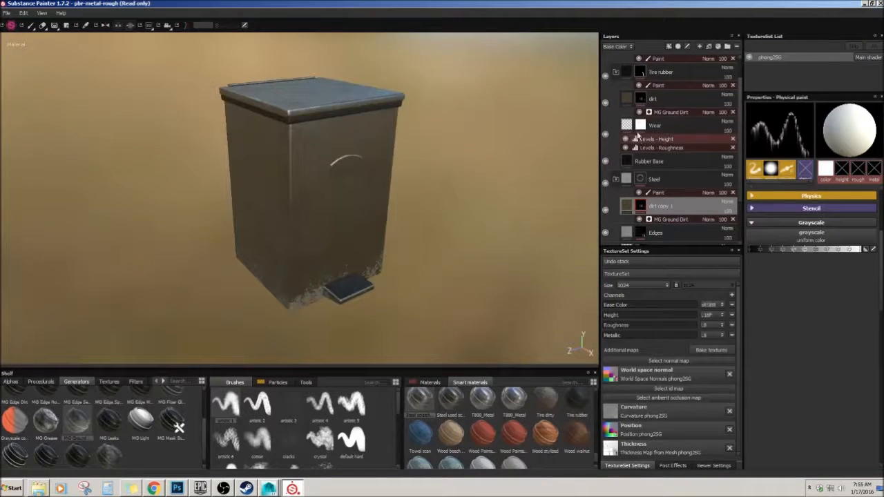
Step: Collapse the Tire rubber and Steel folders in the layer stack
scroll(634, 134, up, 1)
click(616, 100)
click(616, 127)
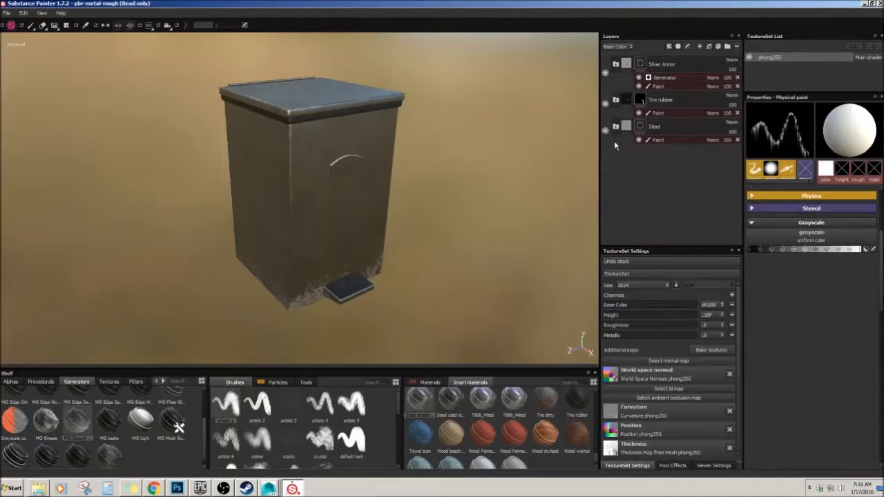
mouse_move(425, 212)
alt+mouse_down()
mouse_move(372, 181)
mouse_move(422, 207)
alt+mouse_up()
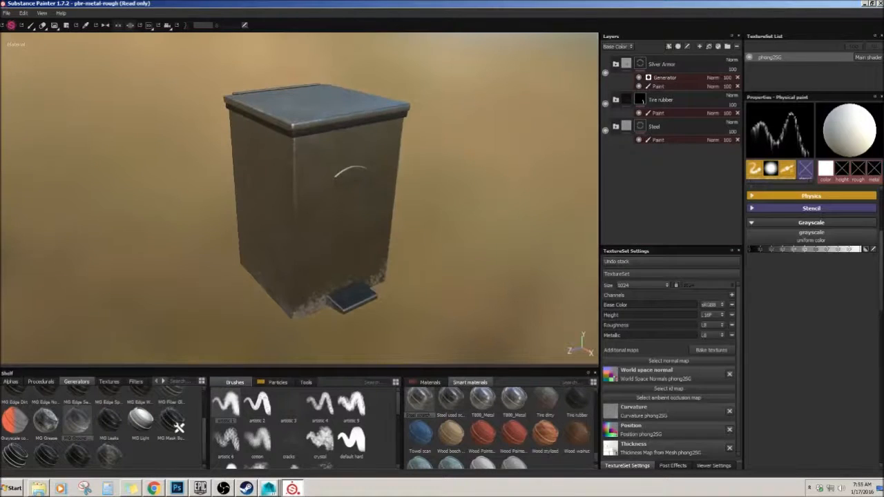
Step: Start saving the project under a new name and browse to Public/scifi_Kitchen/scifi_Kitchen/substance
click(9, 14)
click(27, 83)
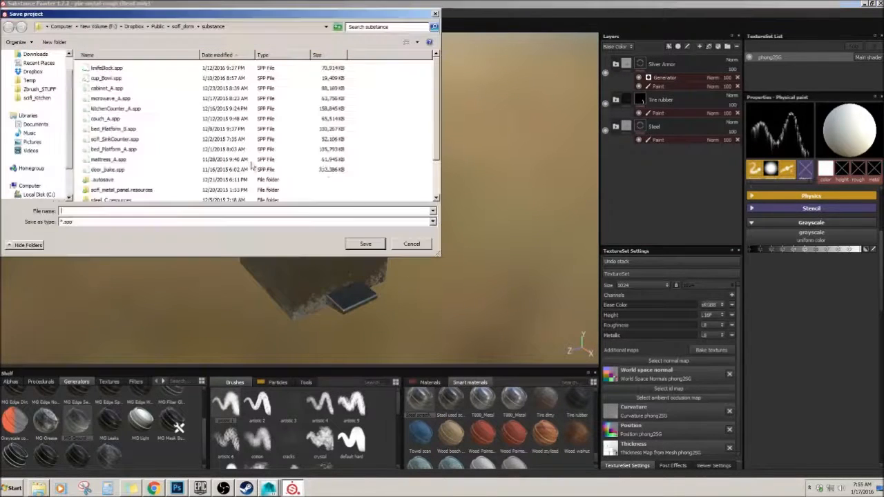
drag(174, 14, 223, 29)
click(206, 42)
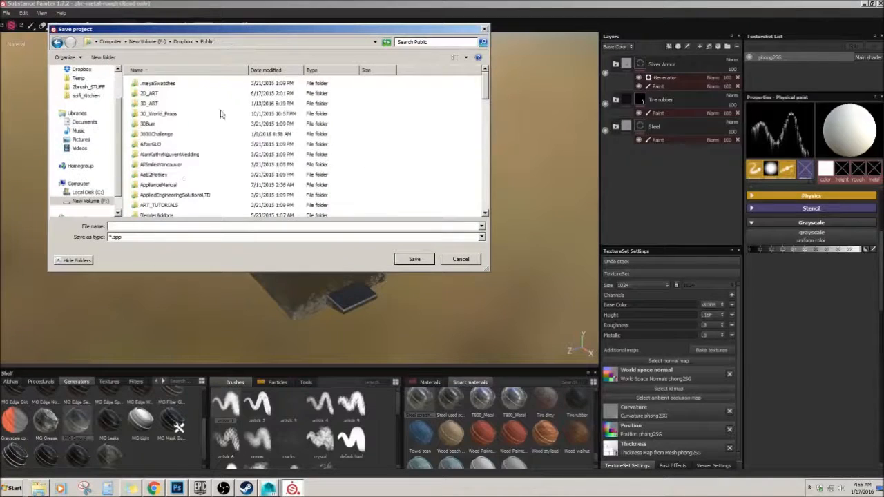
scroll(169, 168, down, 10)
double_click(153, 84)
double_click(155, 84)
double_click(151, 124)
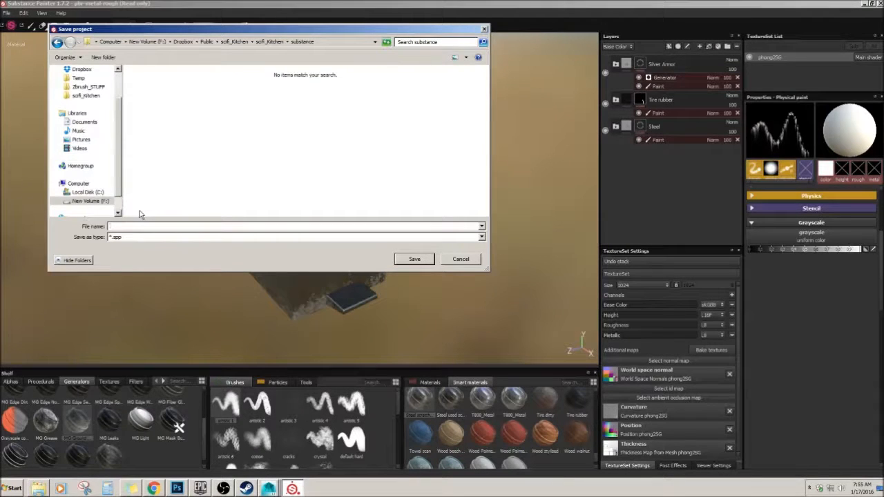
Step: Name the project file garbage_Bin_A and save it in the substance folder
text(garb)
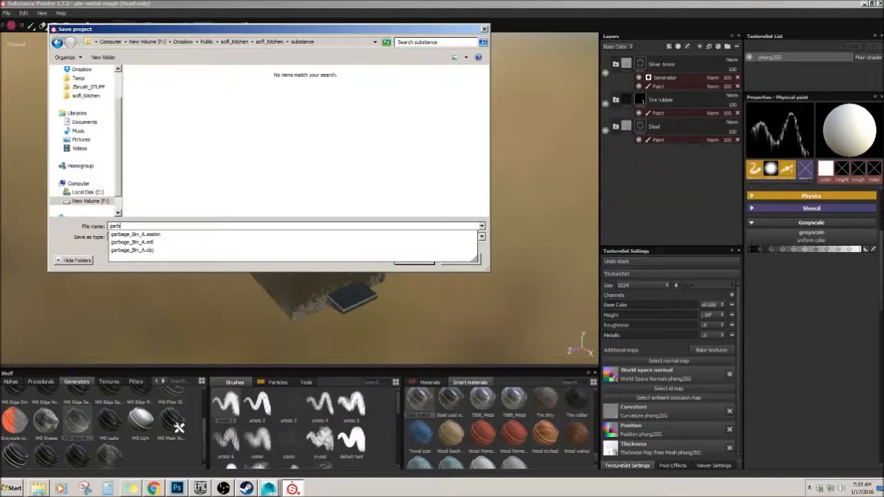
text(age_Bina)
key(BackSpace)
click(67, 229)
click(401, 258)
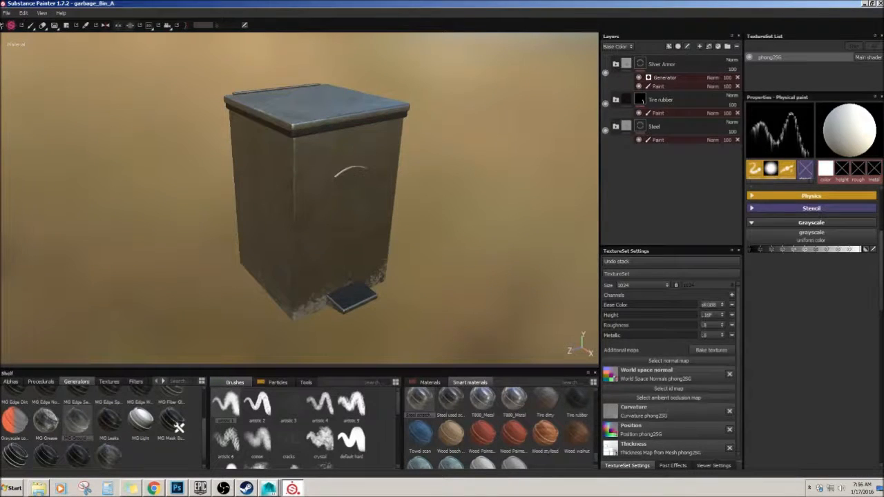
Step: Open the texture export settings and browse to the Desktop for the destination folder
click(7, 13)
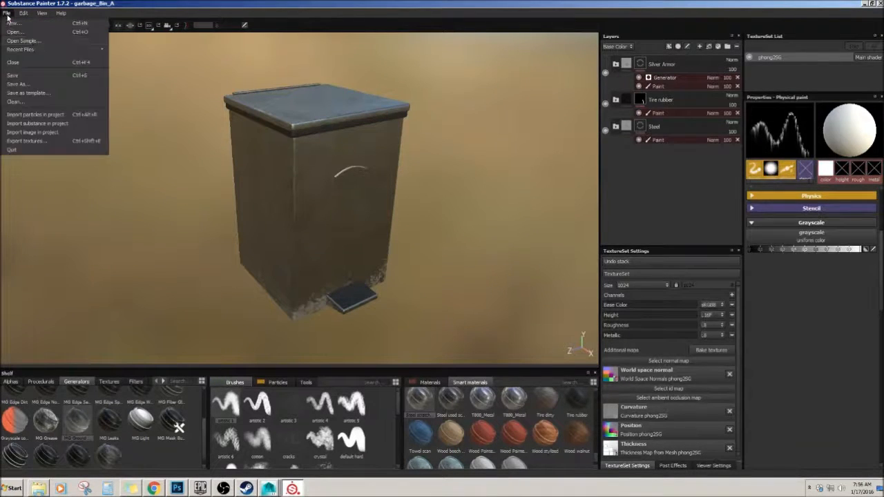
click(27, 140)
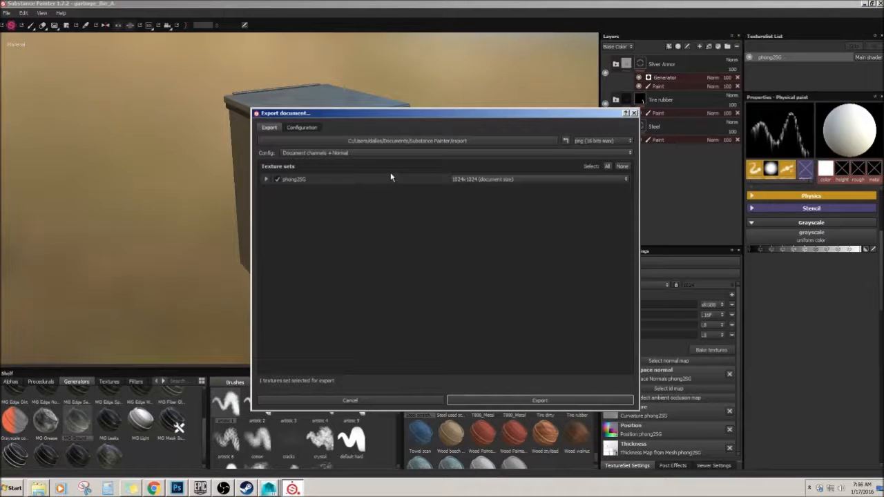
click(440, 140)
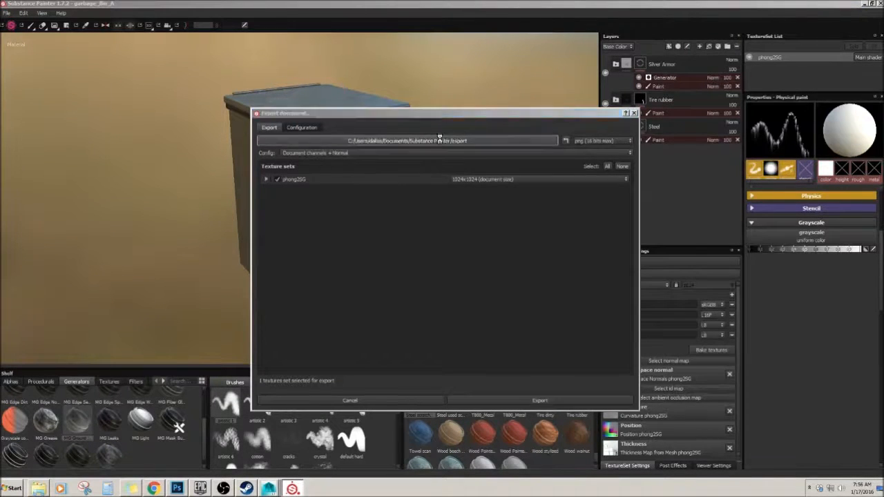
click(287, 186)
click(290, 178)
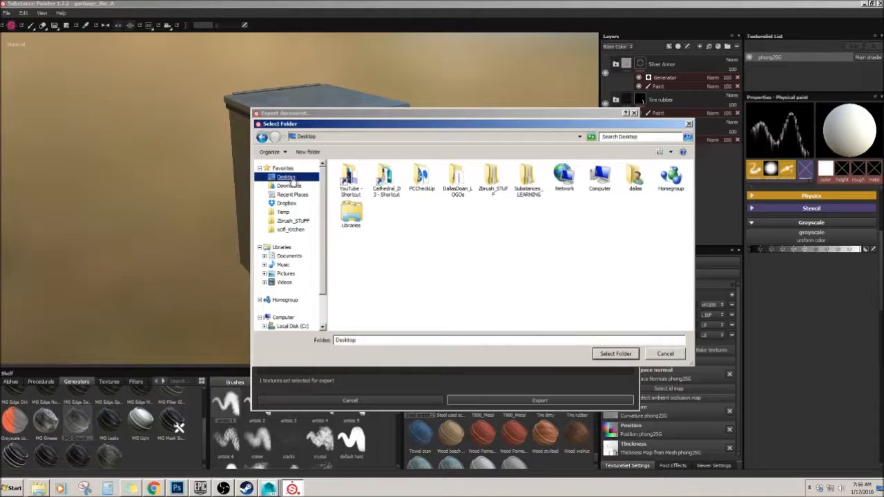
scroll(307, 203, down, 2)
scroll(311, 212, up, 2)
click(290, 229)
double_click(355, 178)
double_click(355, 218)
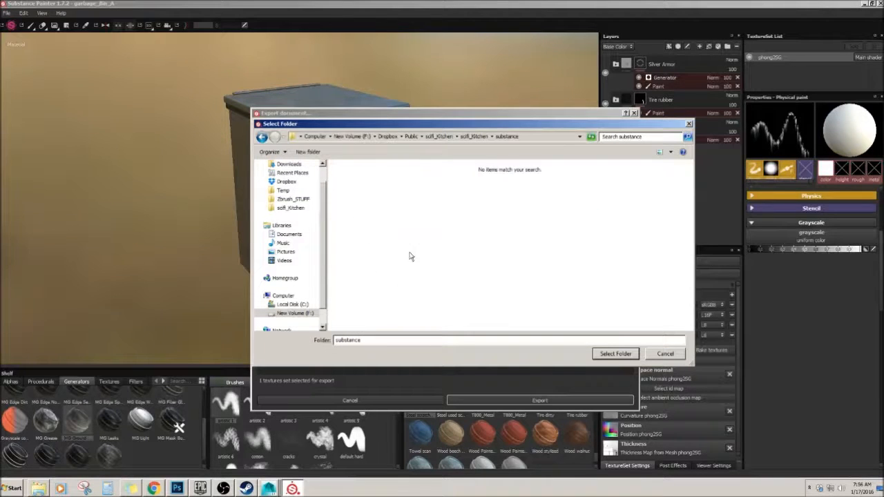
click(474, 136)
click(356, 220)
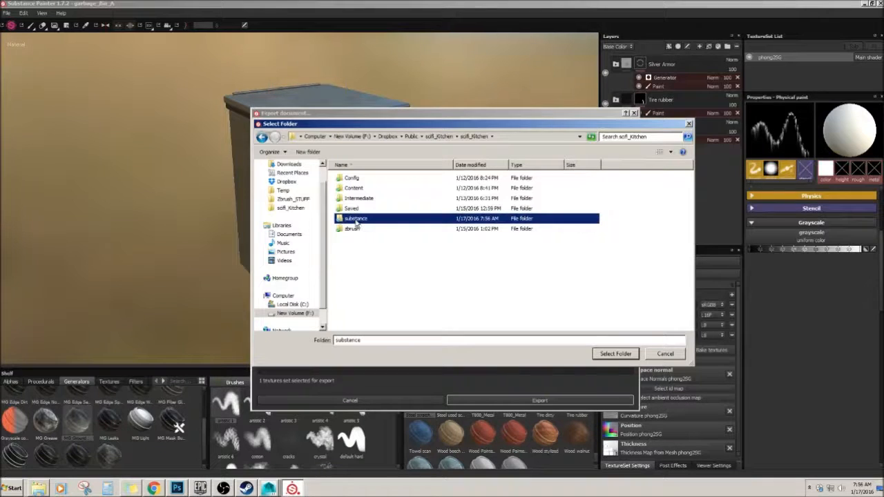
scroll(316, 178, up, 1)
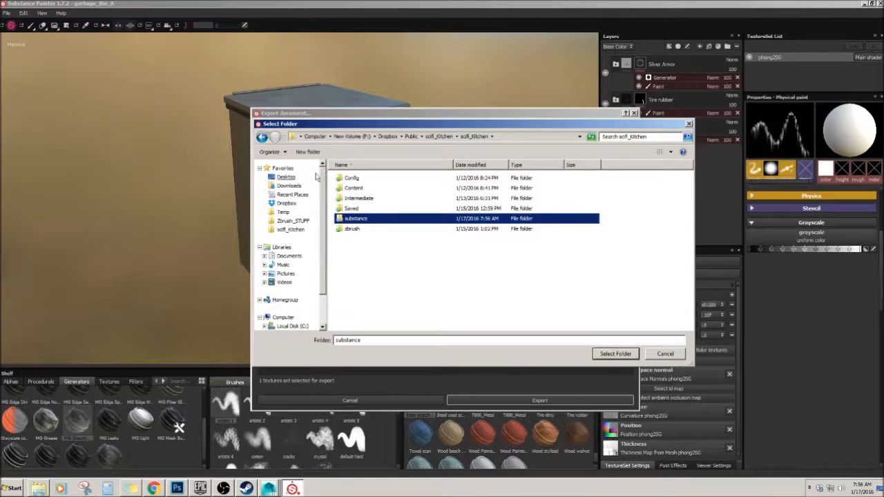
Step: Set the export destination to the Desktop and export the phong2SG texture set as PNG files
click(286, 177)
drag(378, 340, 328, 339)
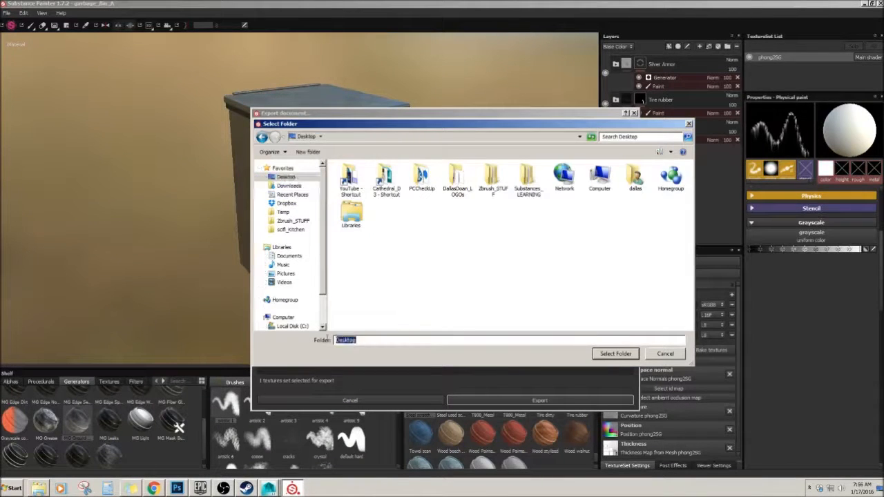
click(616, 354)
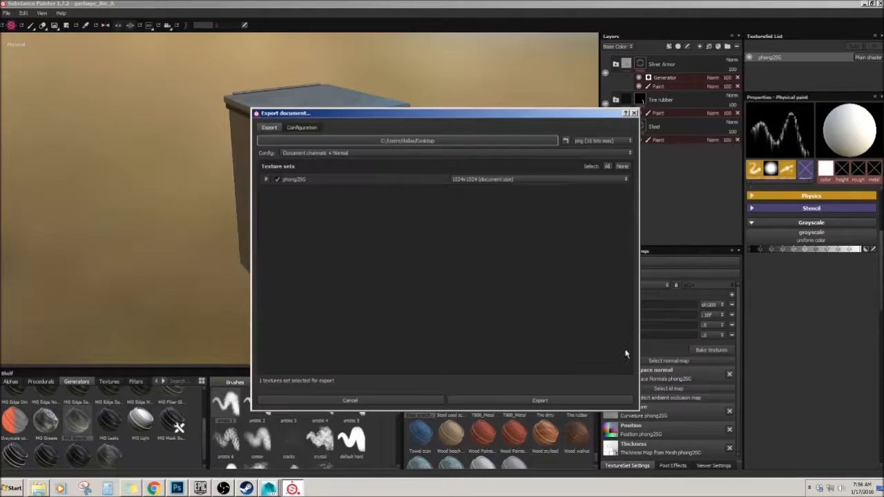
click(467, 399)
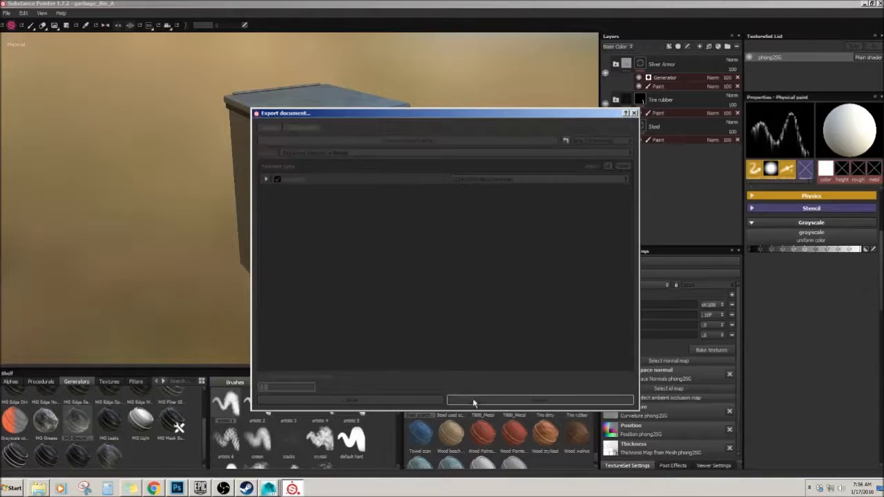
click(458, 270)
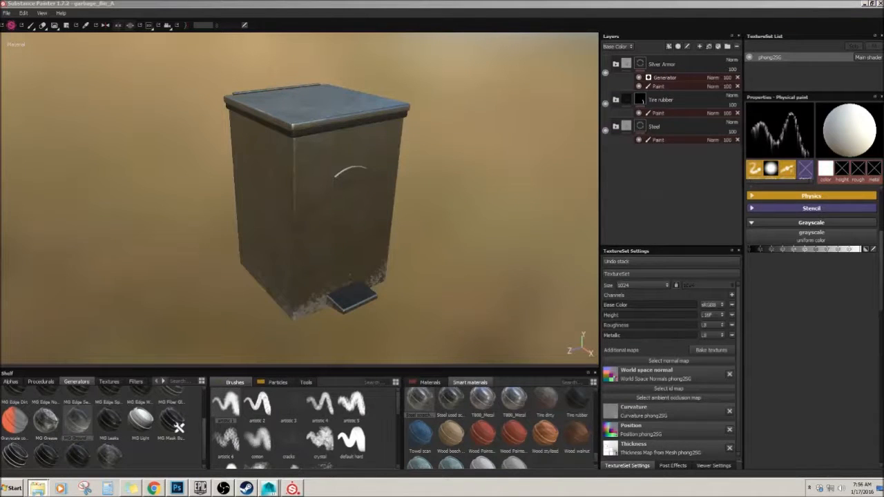
Step: Switch to Windows Explorer, find the exported textures on the Desktop and delete phong2SG_Height.png
click(37, 488)
scroll(392, 250, down, 6)
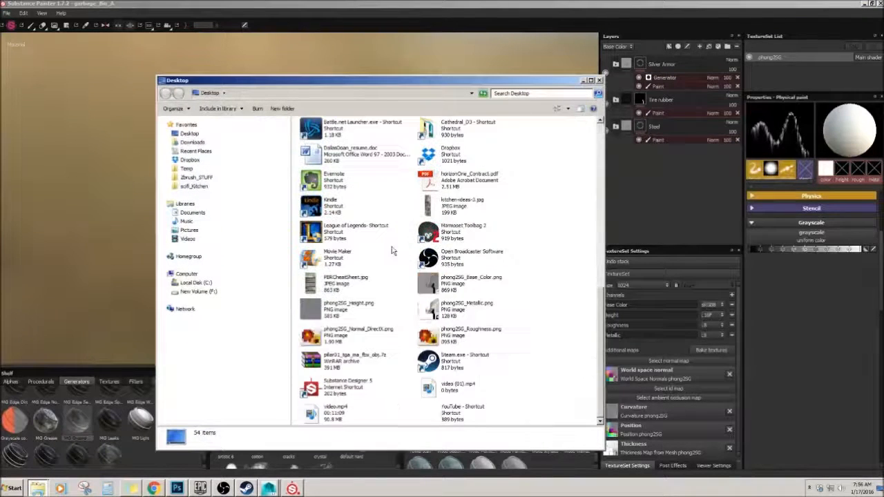
click(440, 278)
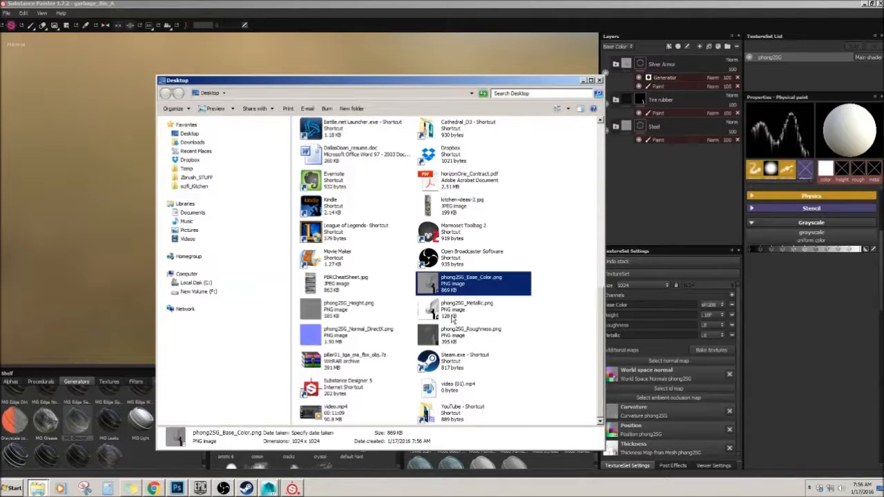
click(359, 302)
key(Delete)
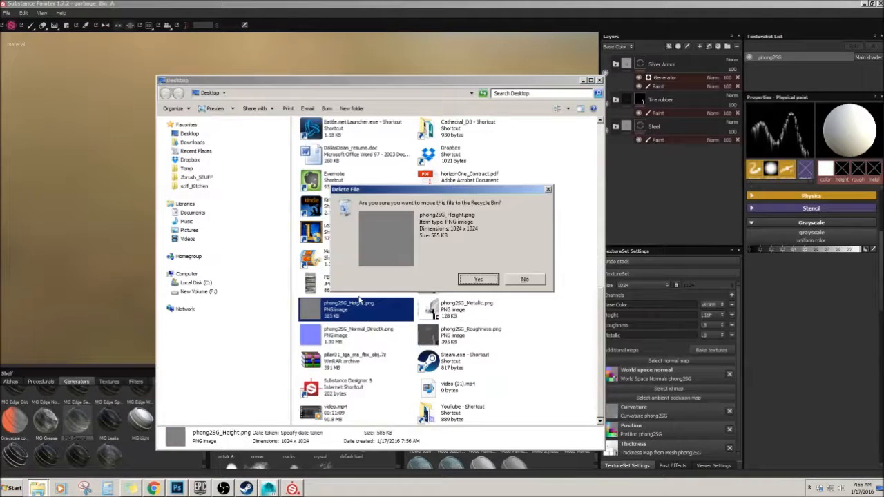
key(Return)
Step: Rename the exported base color texture as garbage_Bin_A_Base_Color.png
click(426, 283)
key(F2)
key(Left)
key(shift+Home)
key(BackSpace)
text(garbage_)
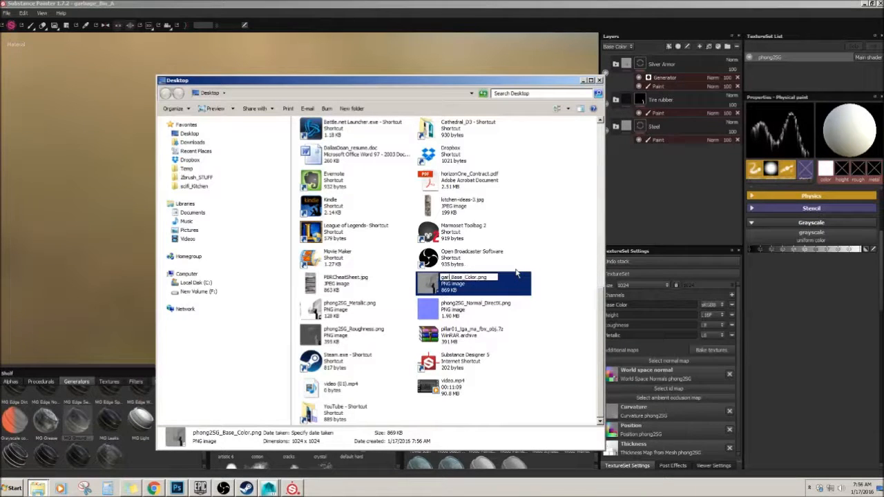
text(Bin_A)
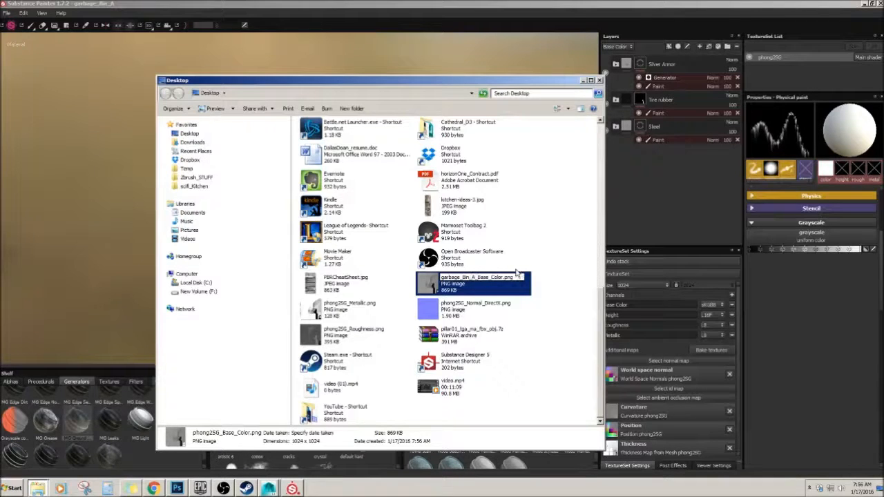
key(Return)
Step: Rename the exported metallic texture as garbage_Bin_A_Metallic.png
click(474, 279)
click(448, 310)
click(445, 293)
key(F2)
click(358, 312)
key(F2)
drag(348, 303, 295, 309)
text(garbage_Bin_A)
click(346, 333)
click(355, 317)
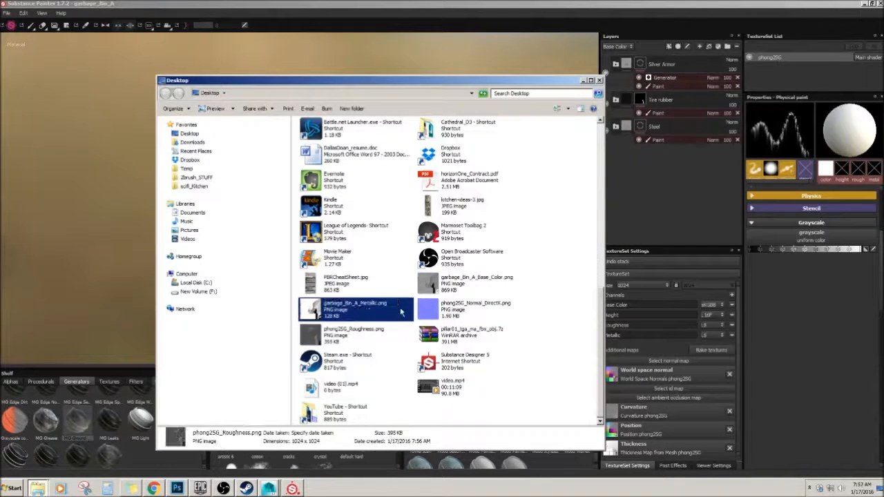
Step: Rename the exported normal map as garbage_Bin_A_Normal.png, dropping the DirectX suffix
click(470, 310)
key(F2)
click(473, 306)
drag(465, 303, 440, 304)
text(garbage_Bin_A)
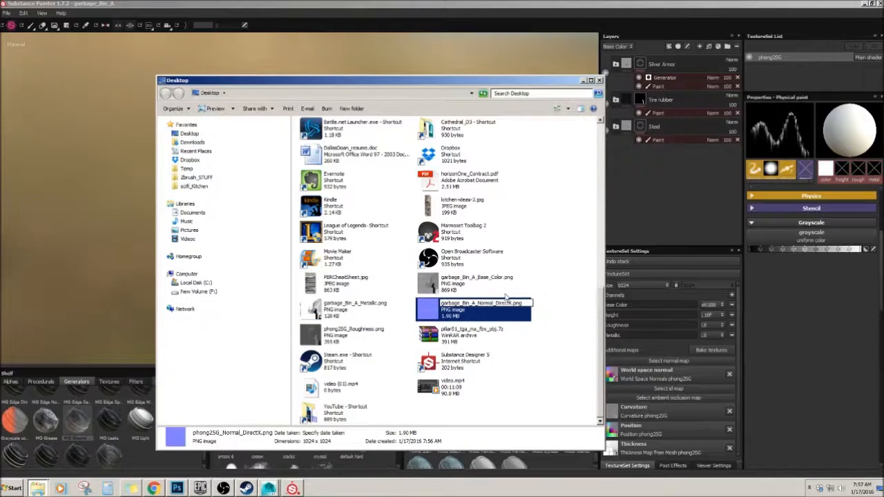
key(Delete)
key(Delete)
key(Delete)
key(Delete)
key(Delete)
key(Delete)
key(Return)
Step: Rename the exported roughness texture as garbage_Bin_A_Roughness.png
click(381, 335)
key(F2)
text(garbage_Bin_A)
key(Return)
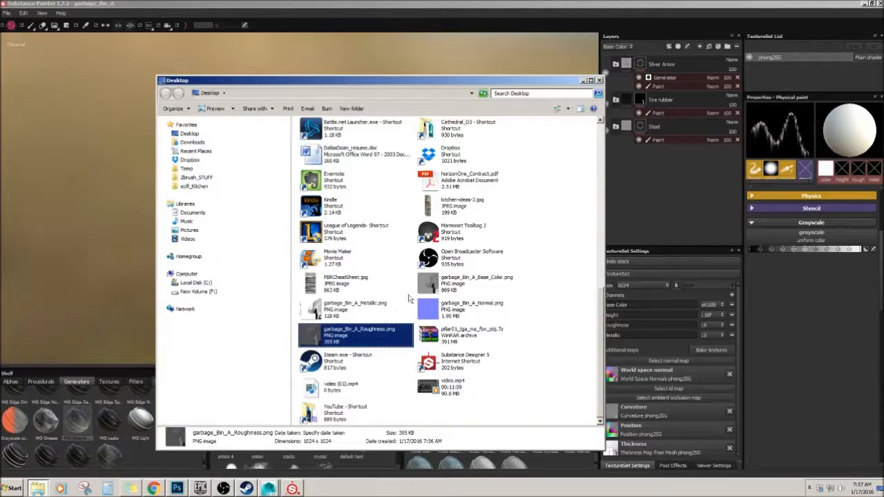
Step: Copy the four garbage_Bin_A PNG textures from the Desktop into the scifi_Kitchen project's Content/Textures folder
click(428, 283)
shift+click(366, 338)
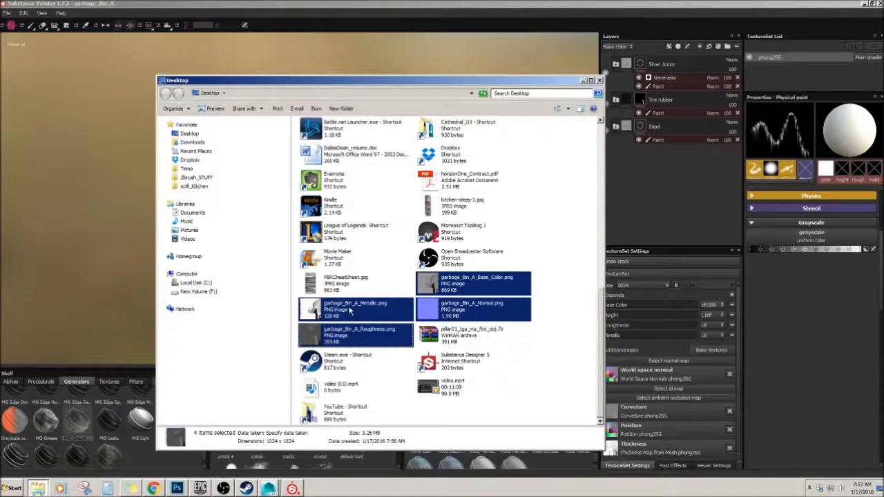
scroll(350, 312, up, 1)
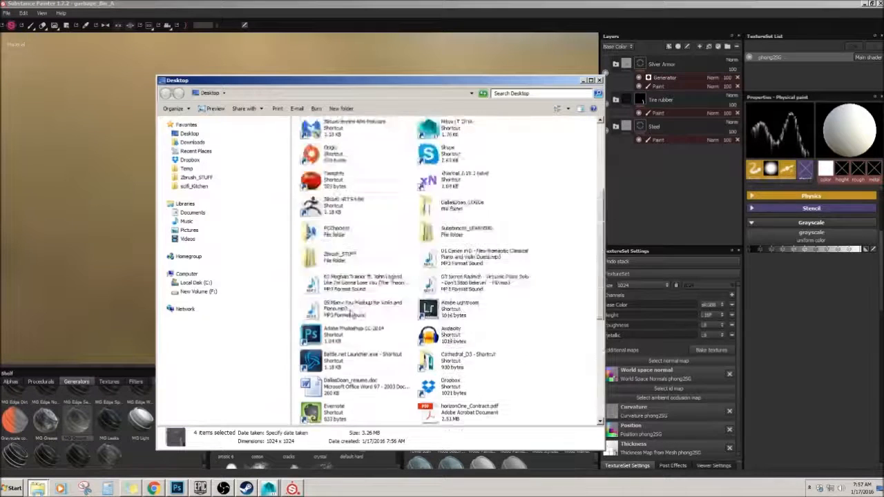
click(194, 186)
double_click(323, 136)
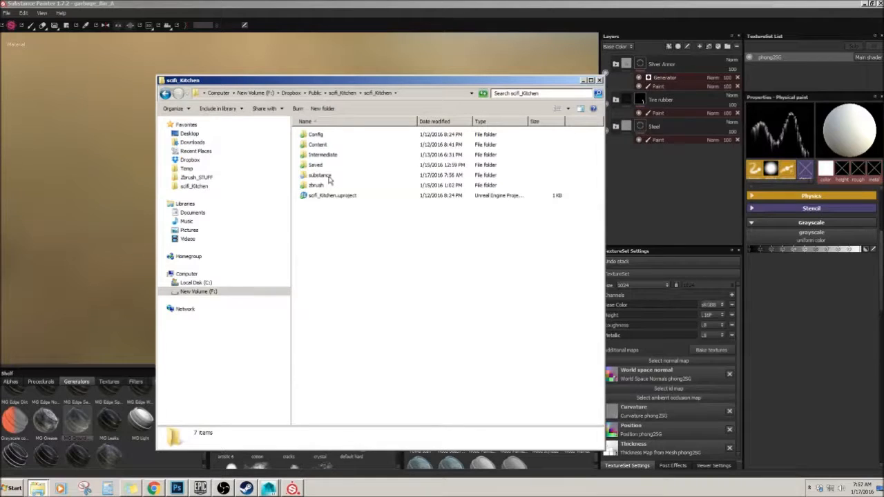
double_click(318, 144)
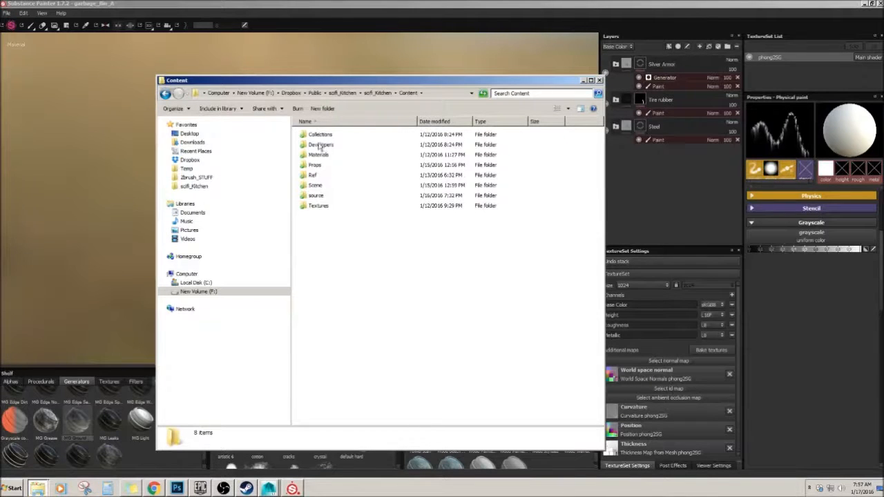
double_click(327, 207)
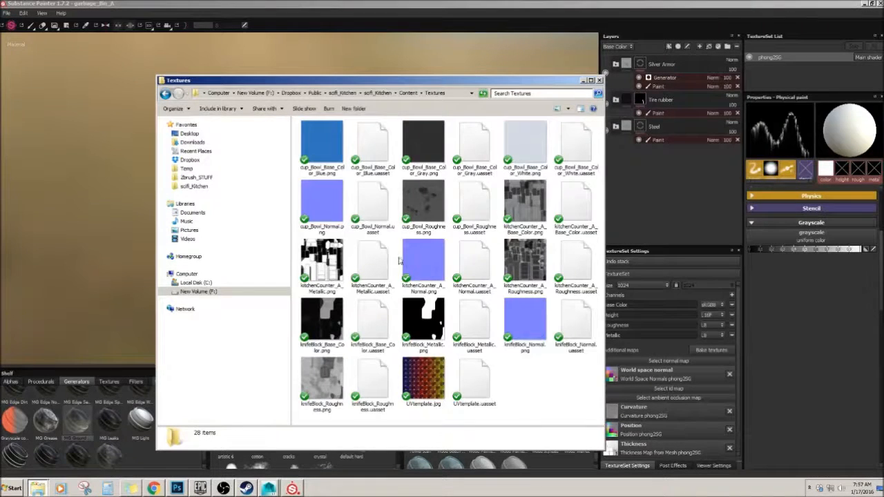
key(ctrl+v)
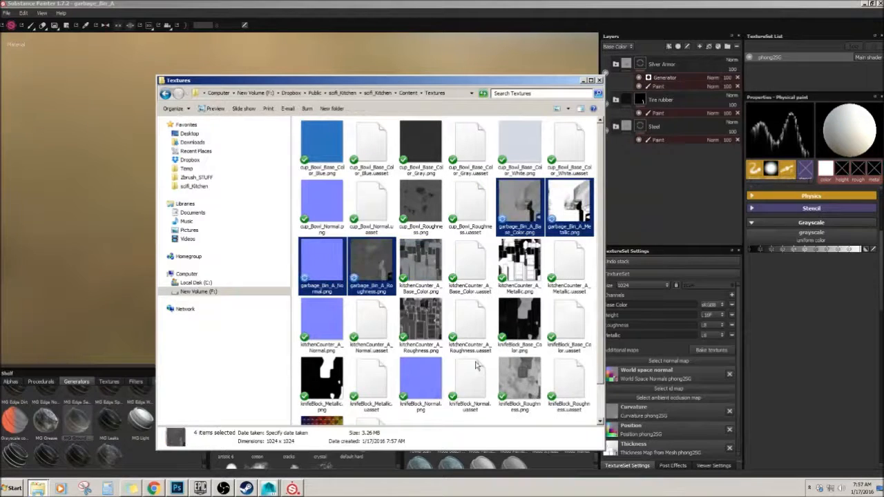
Step: Switch to the Epic Games Launcher and open the scifi_Kitchen project in Unreal Engine
click(205, 489)
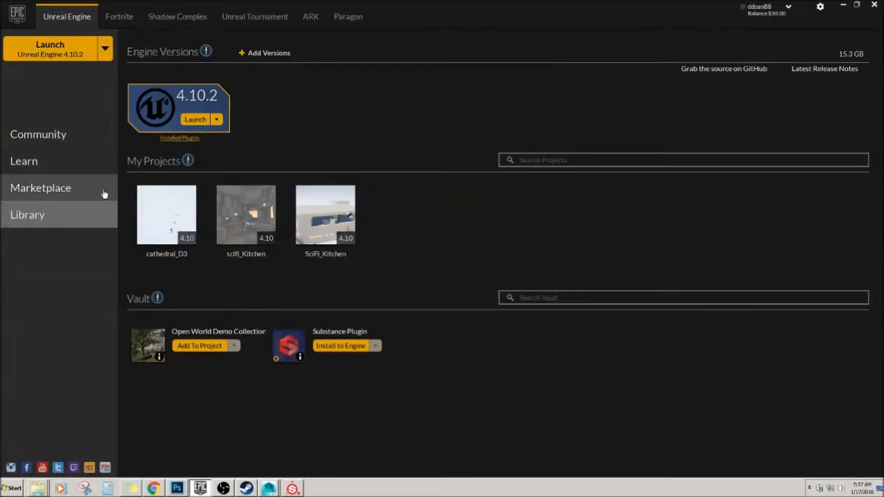
click(252, 243)
double_click(261, 217)
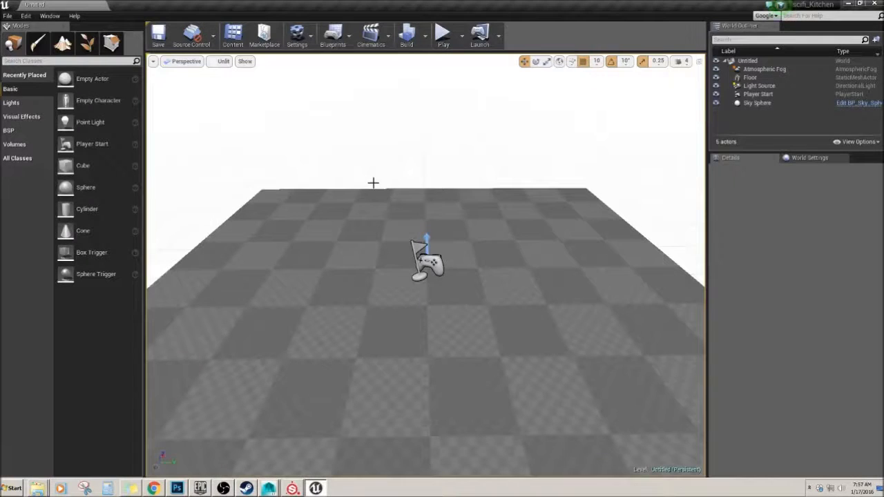
Step: Open the Content Browser, decline Maya's autosave request, and show the project's Textures folder in Unreal
click(7, 15)
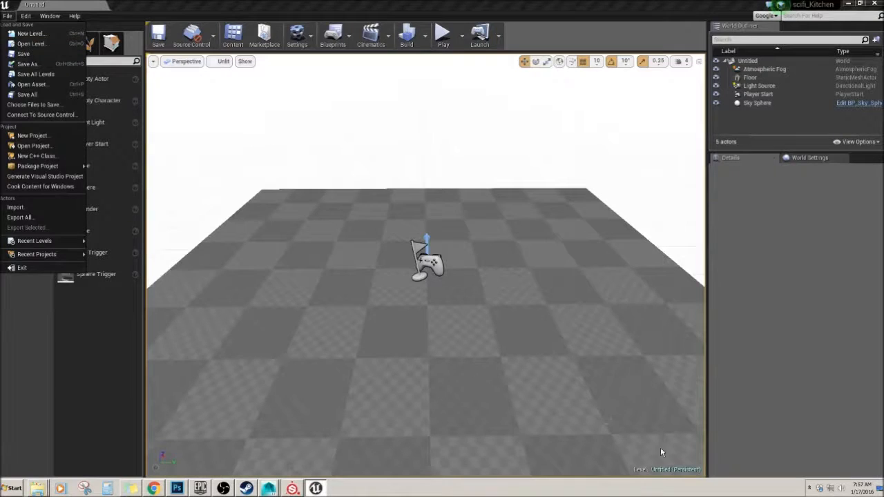
click(675, 467)
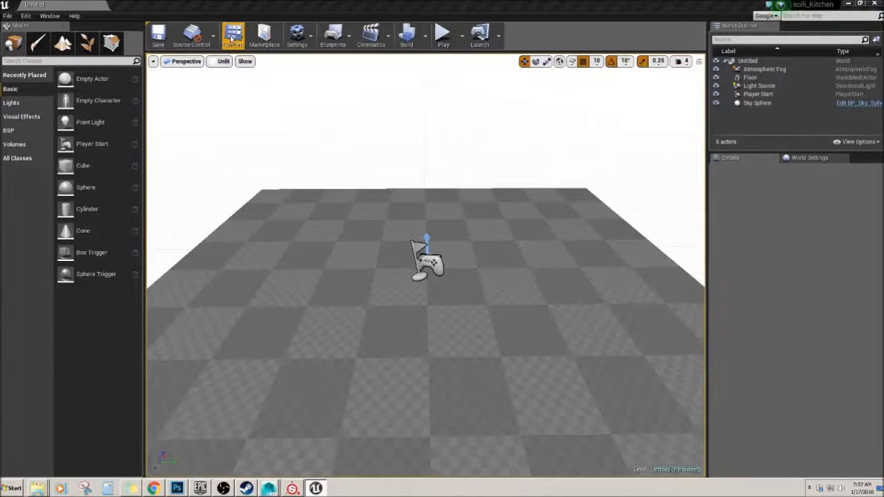
click(232, 34)
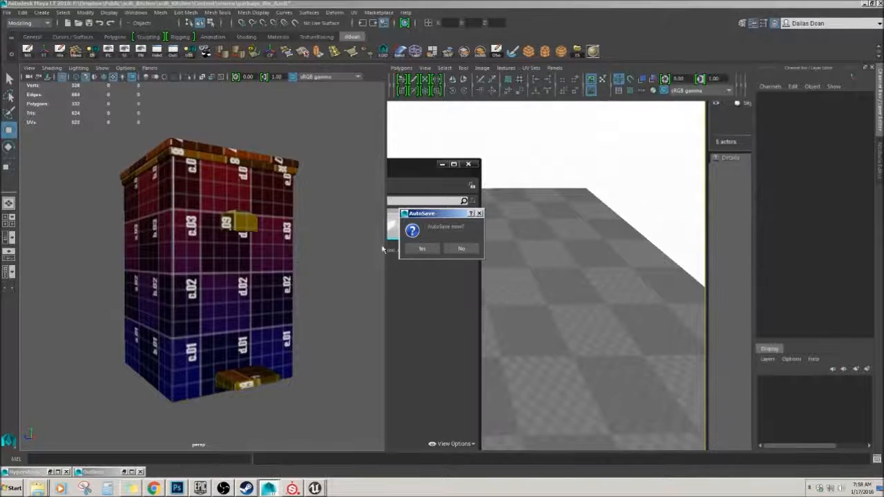
click(462, 248)
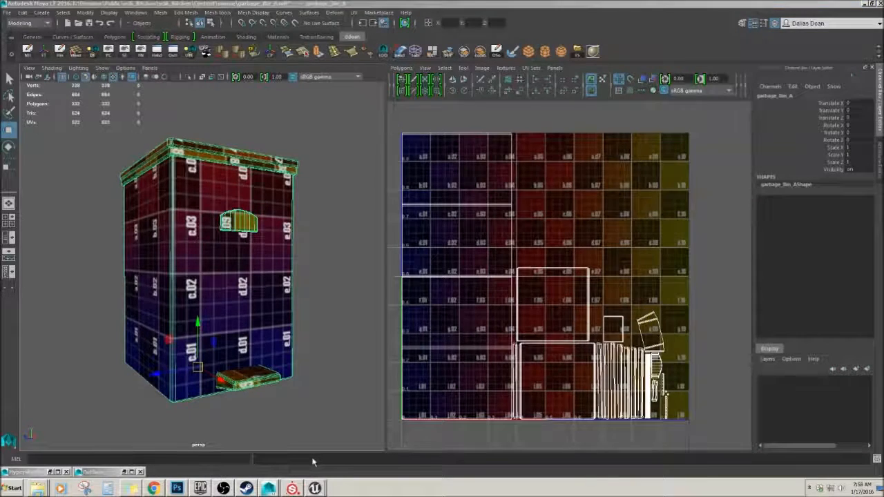
click(315, 488)
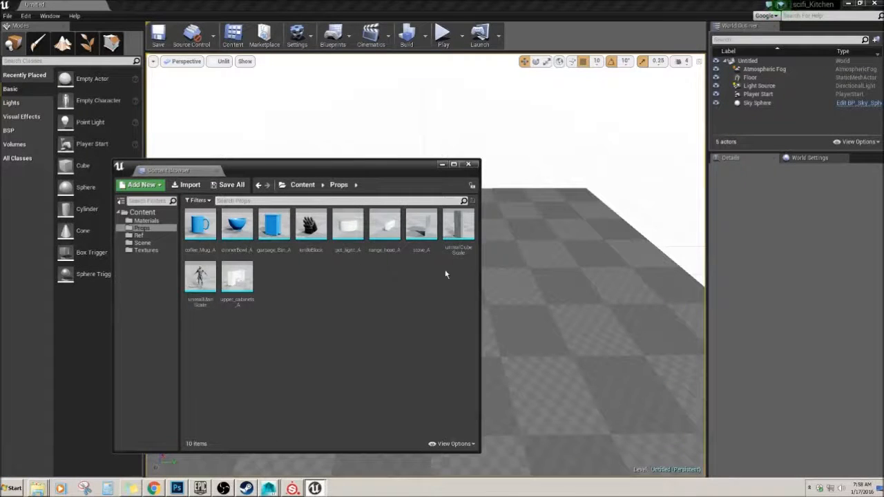
drag(276, 167, 378, 160)
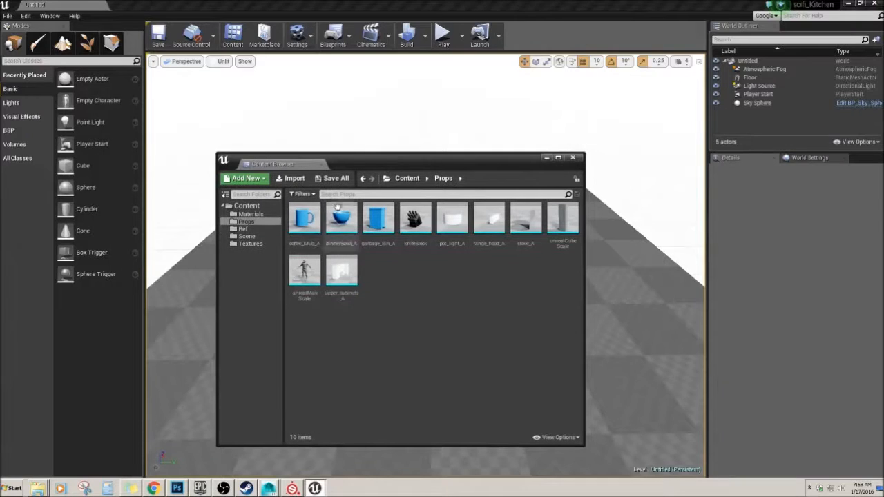
click(251, 244)
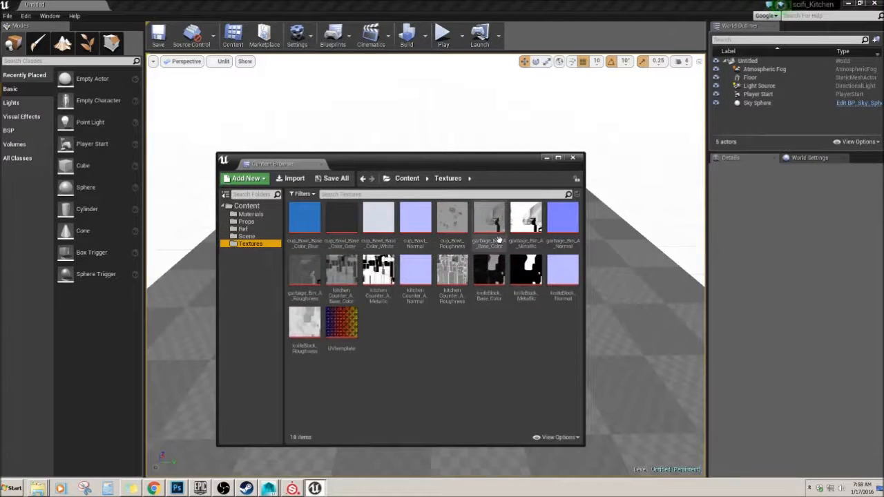
Step: Open the garbage_Bin_A_Metallic and garbage_Bin_A_Roughness textures, then turn off sRGB on the roughness texture and save it
click(527, 221)
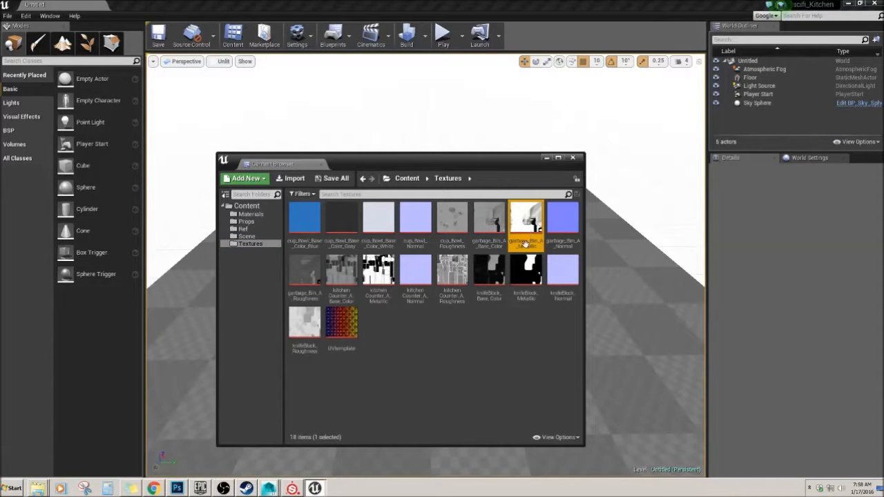
double_click(529, 228)
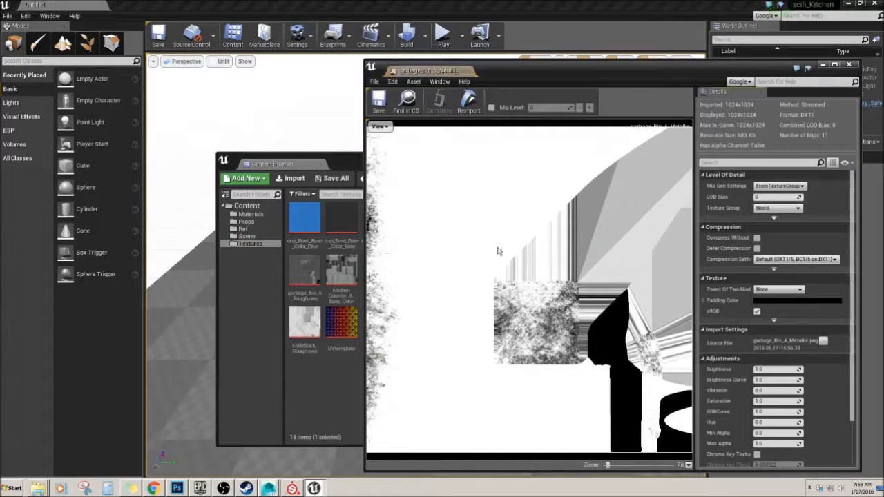
click(348, 169)
double_click(253, 276)
drag(345, 170, 151, 189)
drag(600, 74, 441, 61)
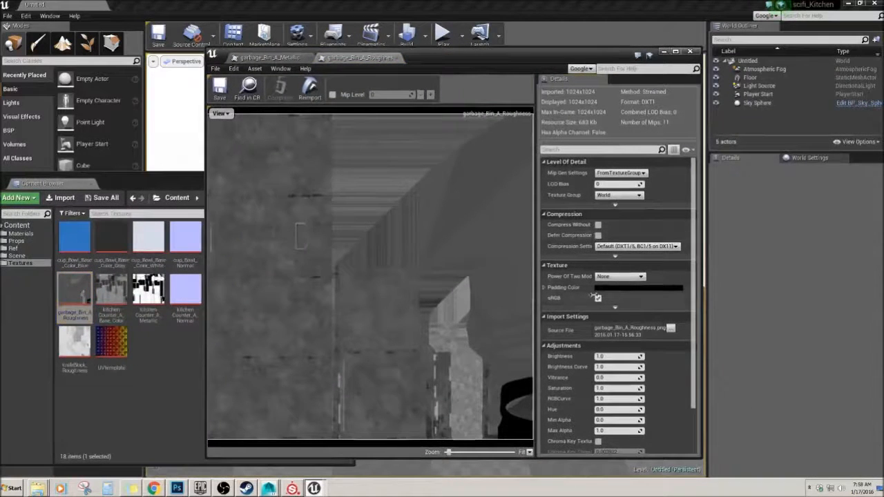
click(598, 298)
click(220, 87)
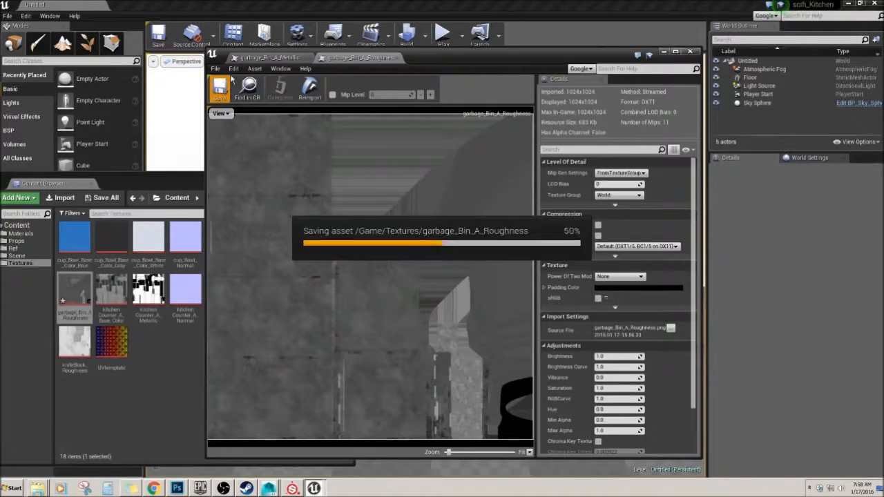
Step: Turn off sRGB on the garbage_Bin_A_Metallic texture and close the texture editor
click(397, 58)
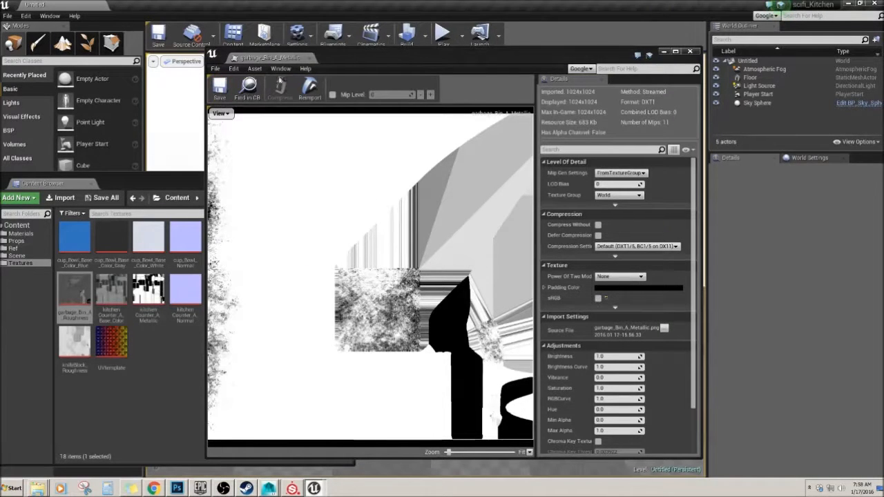
click(688, 52)
drag(138, 192, 286, 163)
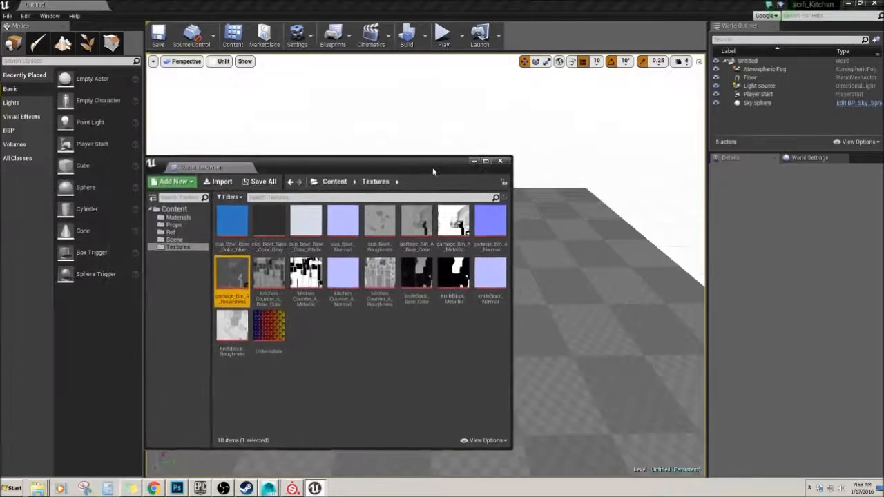
drag(345, 173, 427, 179)
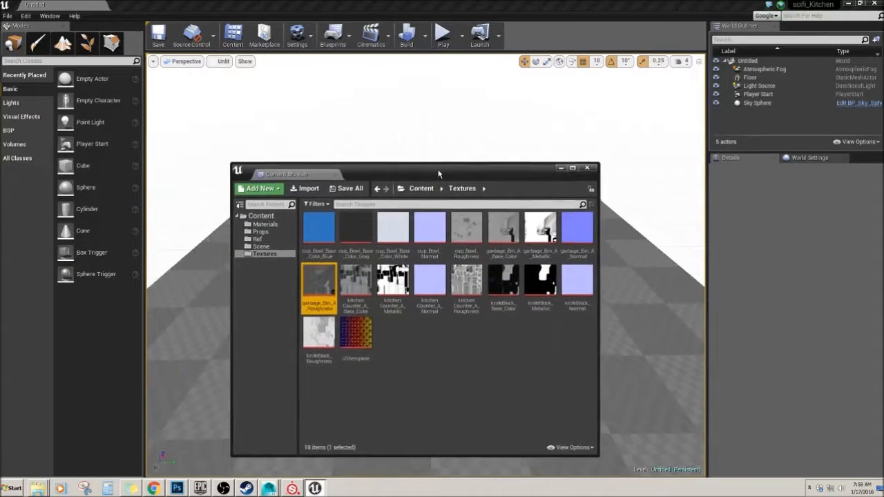
Step: Open the scifi_Kitchen level from the Scene folder and dismiss the message log
click(8, 16)
click(31, 43)
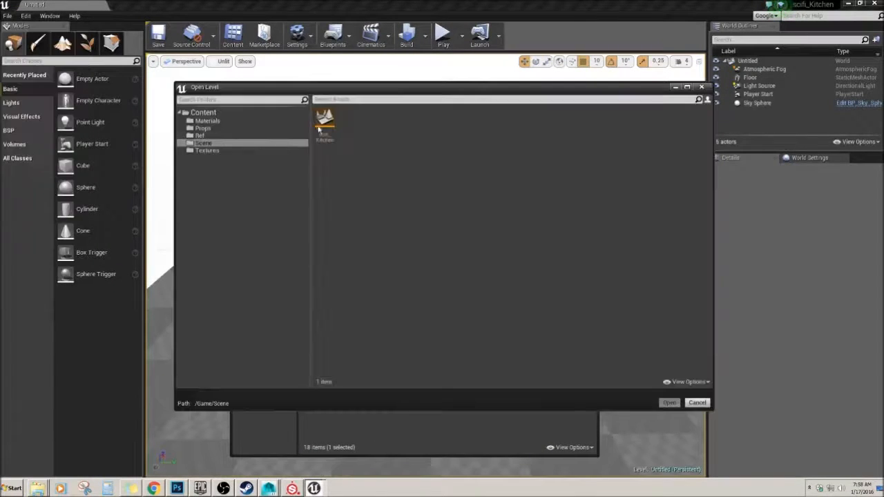
double_click(324, 123)
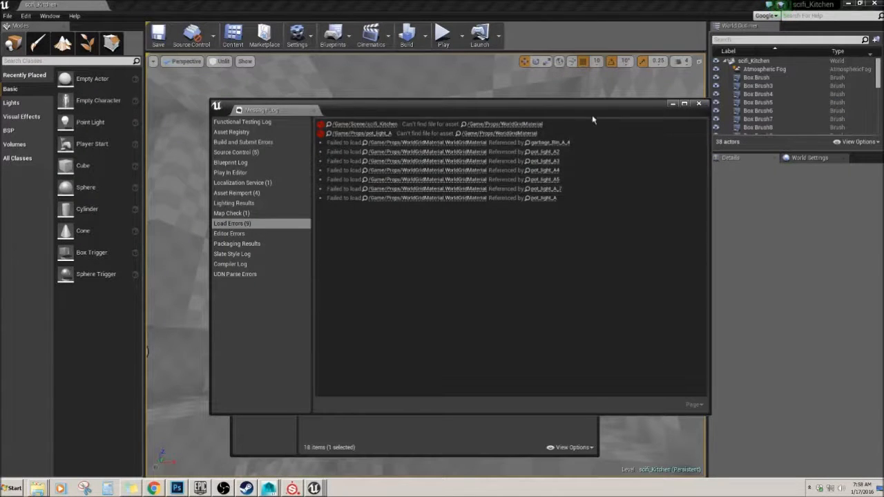
drag(591, 113, 582, 112)
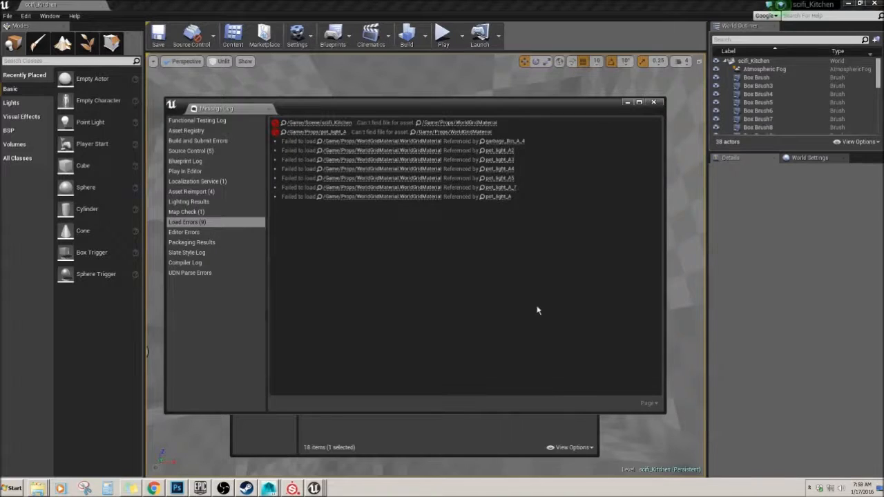
click(654, 102)
Step: Select the blue garbage bin mesh in the kitchen level
drag(479, 169, 755, 141)
right_drag(655, 123, 635, 166)
right_drag(437, 258, 502, 250)
right_drag(387, 276, 387, 303)
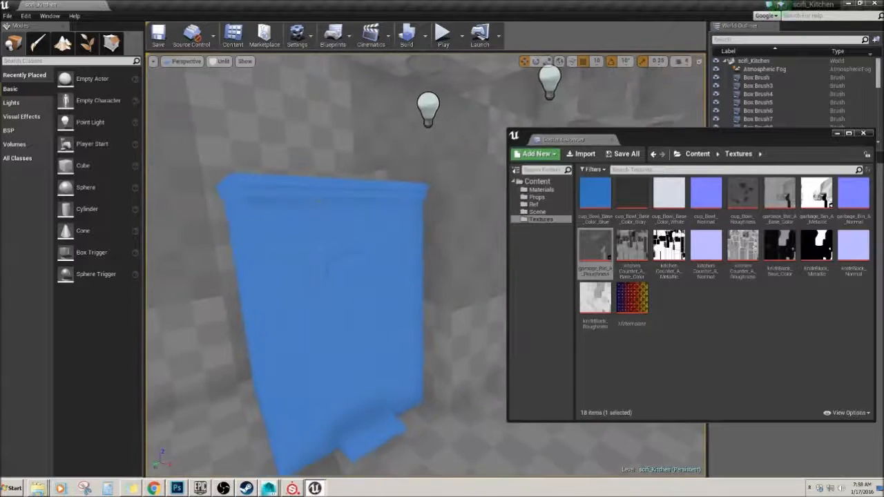
click(325, 276)
scroll(324, 276, down, 5)
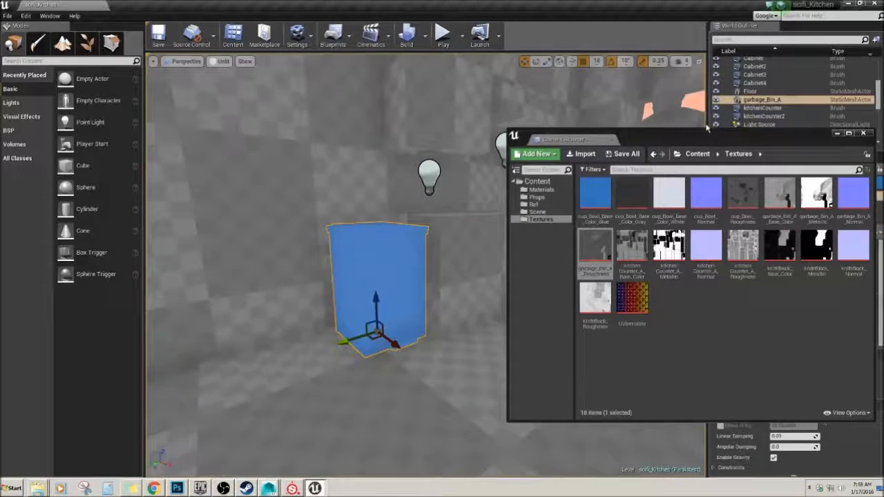
Step: Create a new material named garbage_Bin_A_MAT in the Materials folder
drag(632, 136, 309, 138)
click(214, 191)
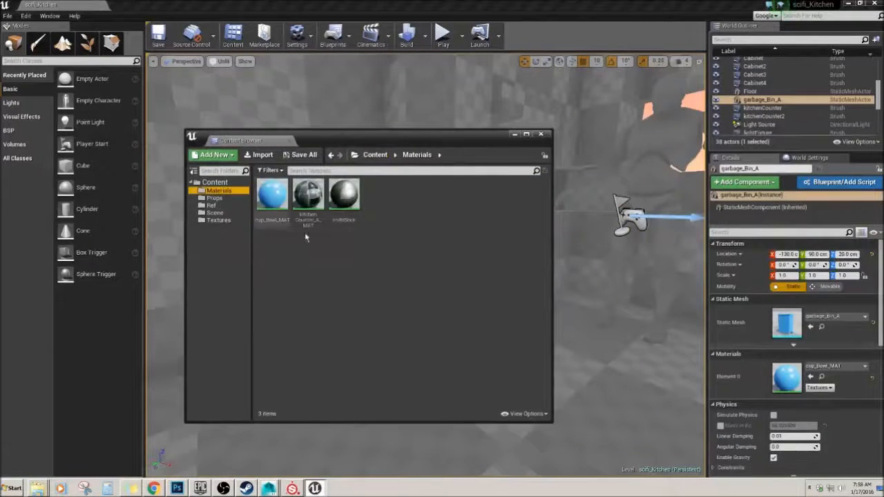
right_click(335, 240)
click(367, 354)
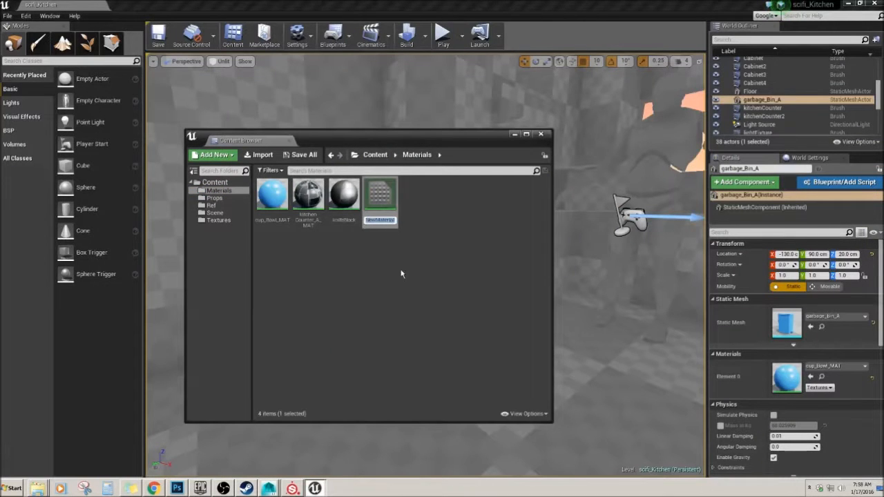
text(garbage)
text(_Bin_A)
text(_MAT)
key(Return)
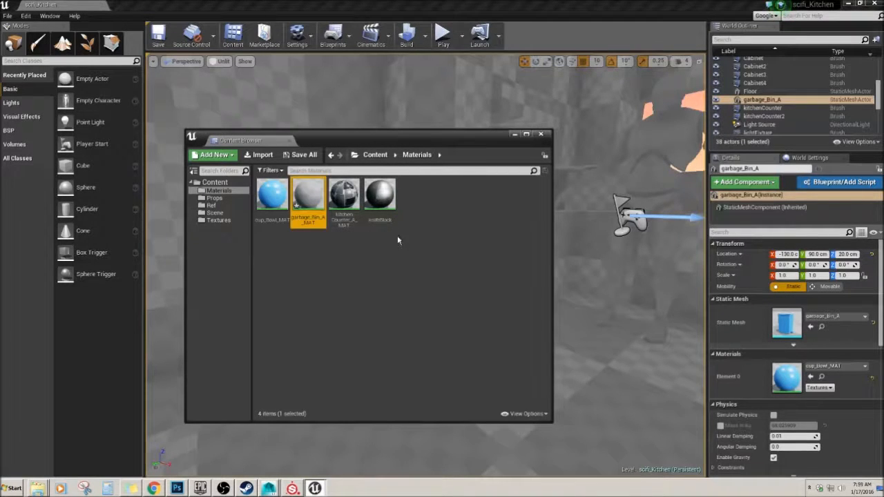
Step: Open garbage_Bin_A_MAT for editing and add the base color, metallic, normal and roughness garbage_Bin_A textures to its graph
double_click(309, 200)
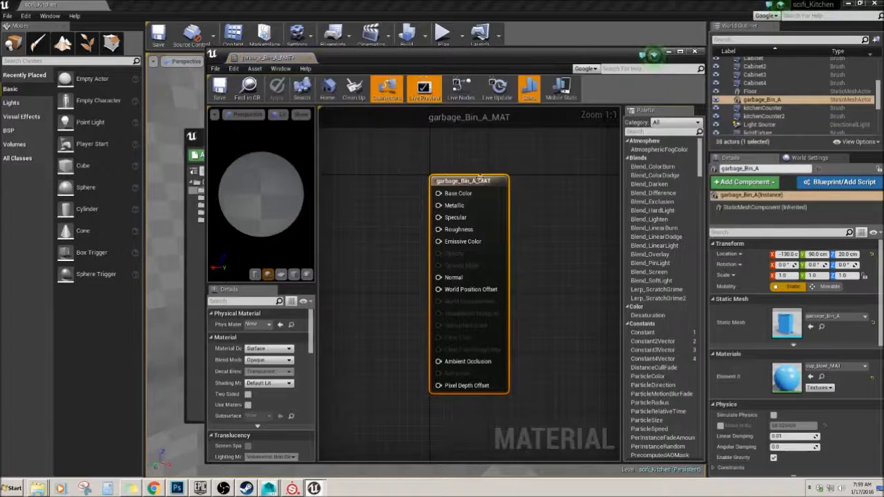
drag(521, 62, 631, 53)
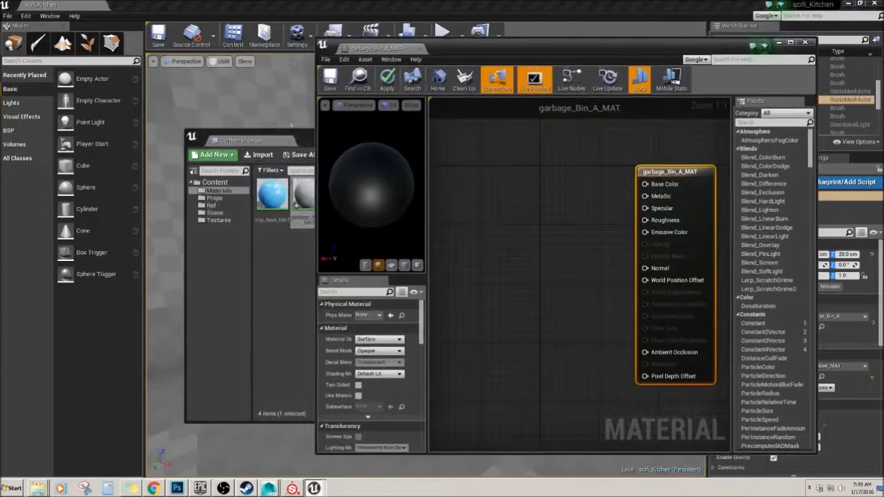
drag(304, 139, 179, 146)
click(89, 226)
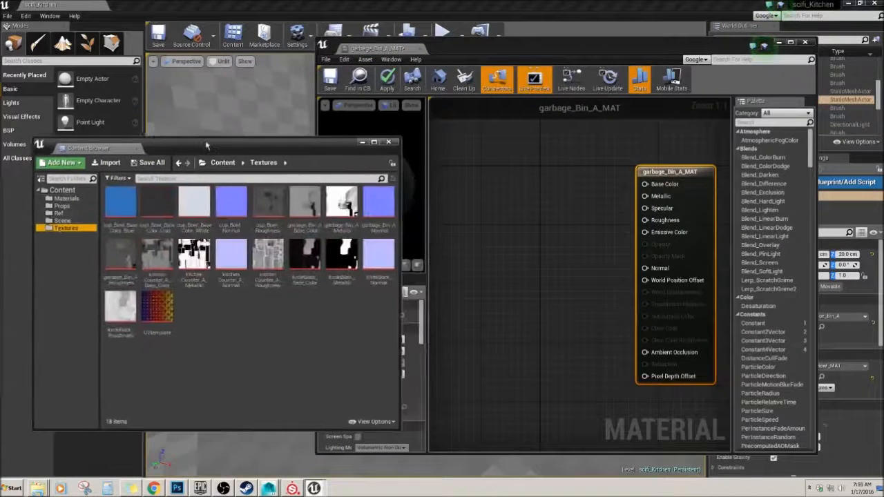
click(302, 204)
shift+click(125, 257)
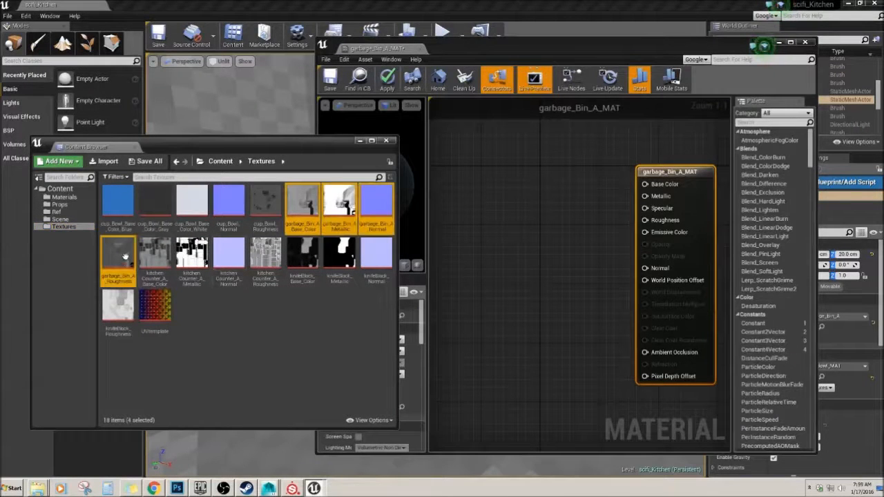
drag(511, 223, 513, 225)
Step: Spread the texture samples apart in the garbage_Bin_A_MAT graph and connect the base color texture to Base Color
drag(568, 48, 463, 37)
drag(472, 265, 424, 356)
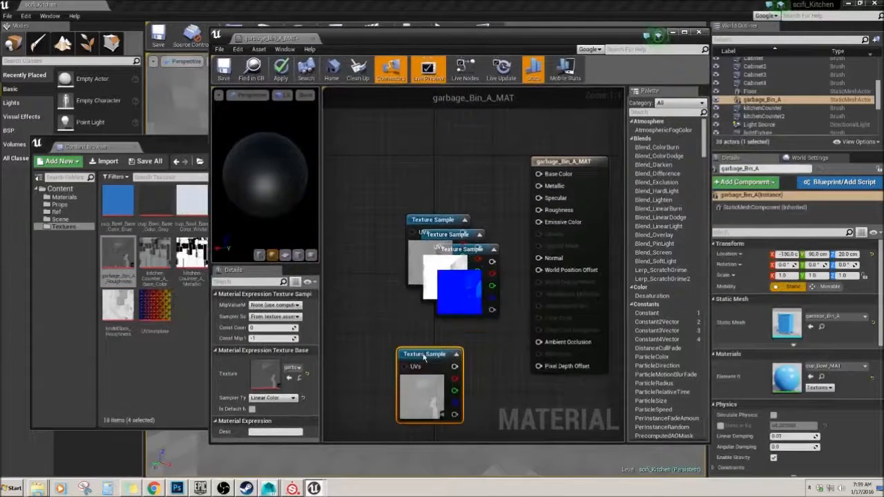
drag(475, 251, 460, 305)
drag(441, 224, 440, 130)
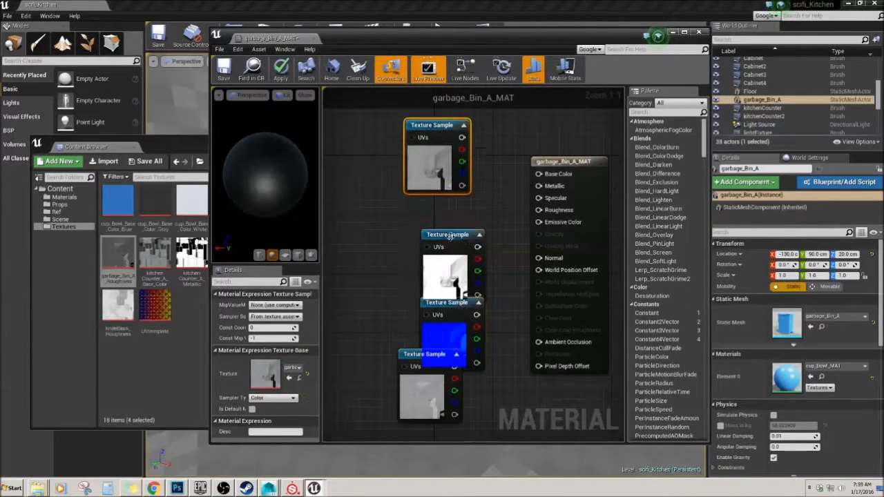
drag(450, 236, 413, 206)
drag(431, 123, 400, 116)
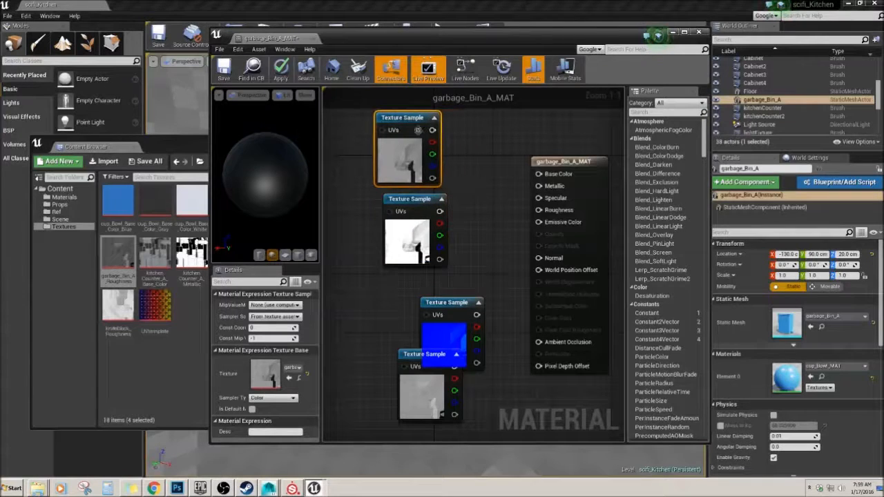
drag(513, 181, 539, 173)
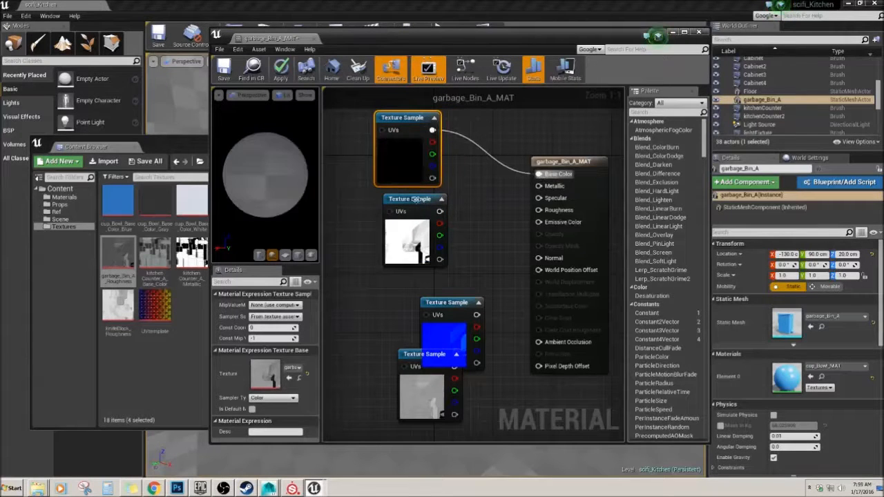
Step: Connect the metallic, normal and roughness texture samples to the matching inputs of garbage_Bin_A_MAT, tidying their layout
drag(415, 199, 398, 206)
drag(429, 43, 450, 35)
drag(446, 212, 560, 178)
drag(466, 296, 416, 292)
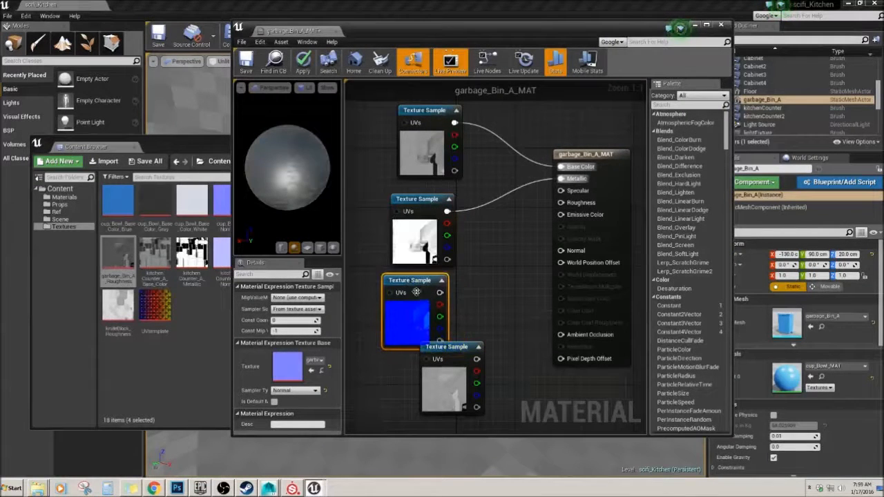
drag(547, 246, 561, 250)
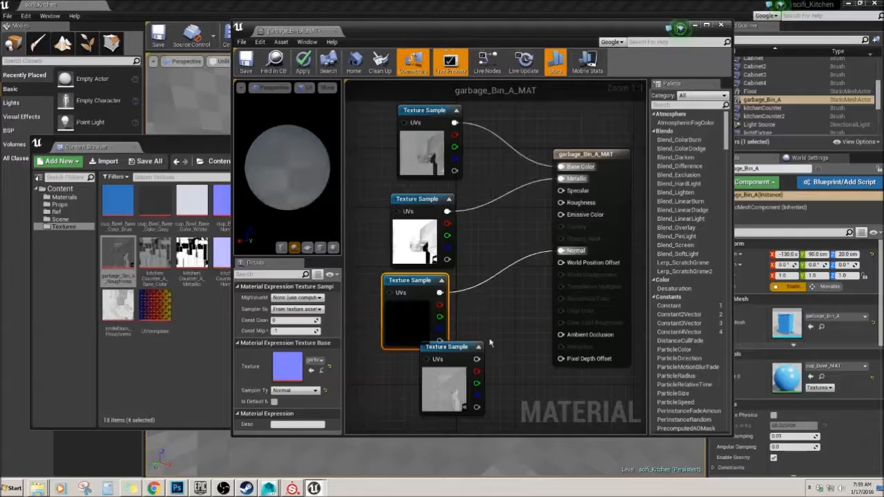
drag(452, 351, 561, 202)
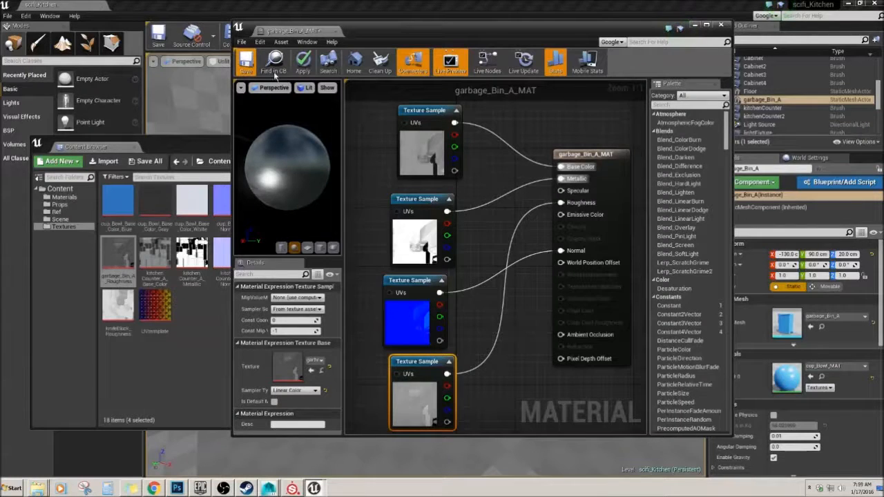
Step: Save the garbage_Bin_A_MAT material and close its editor
key(ctrl+s)
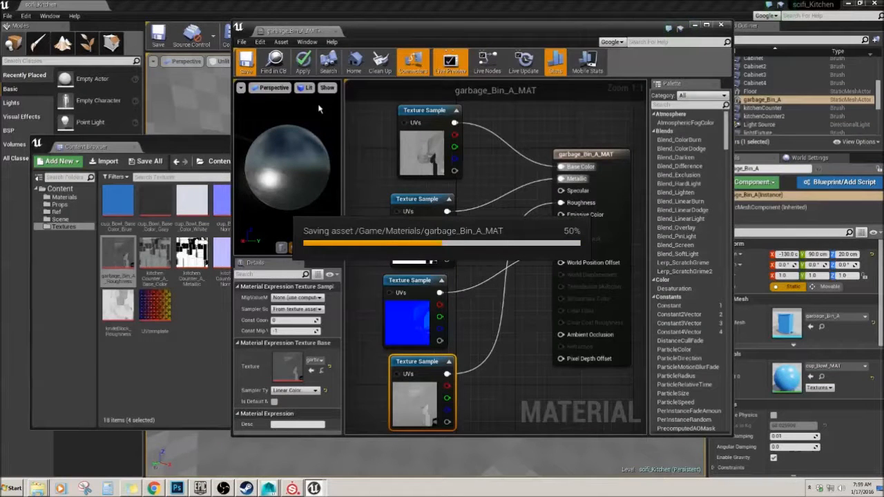
drag(564, 35, 559, 51)
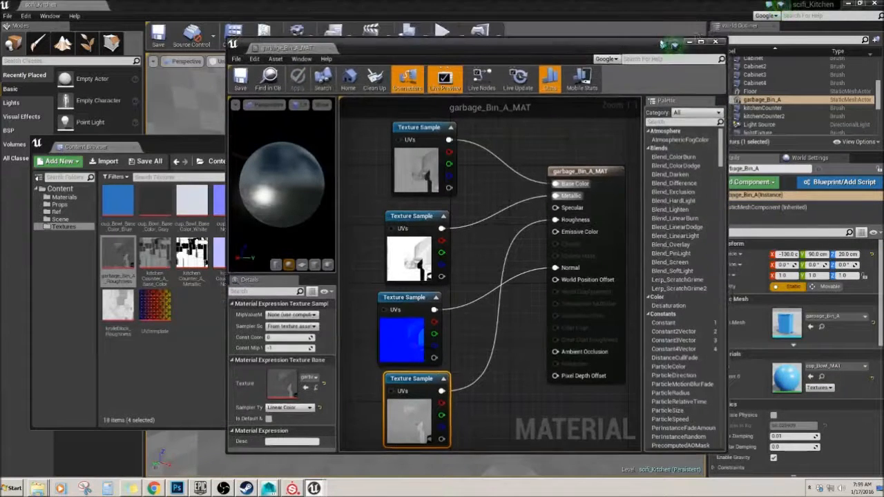
click(716, 43)
Step: Open the garbage_Bin_A static mesh from the Props folder for editing
drag(280, 143, 660, 138)
double_click(505, 205)
click(718, 43)
drag(570, 132, 337, 159)
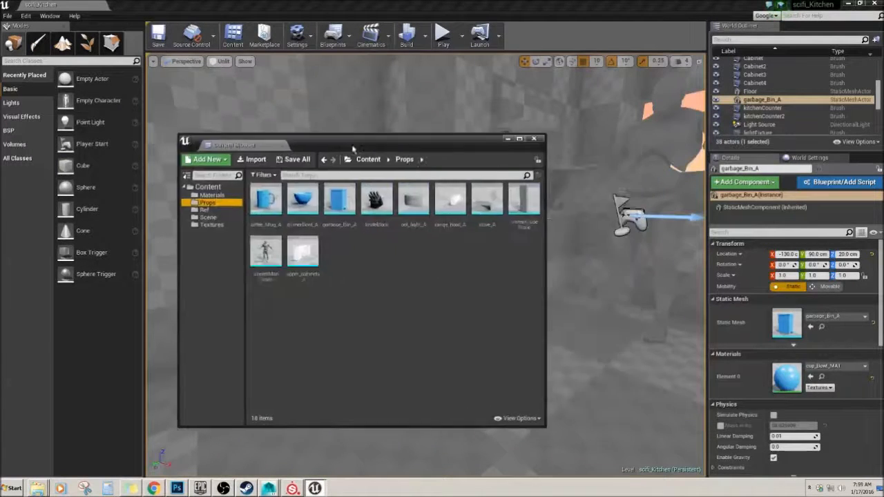
double_click(340, 200)
drag(290, 45, 432, 53)
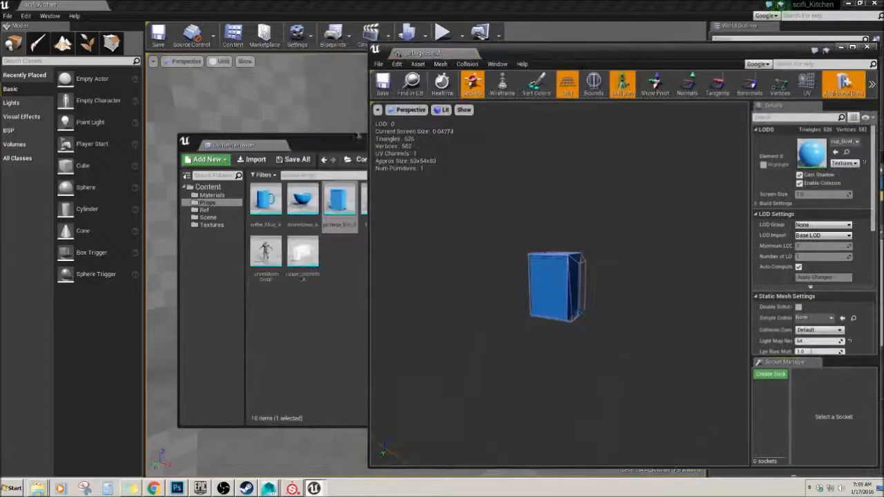
Step: Assign garbage_Bin_A_MAT from the Materials folder to Element 0 of the garbage_Bin_A mesh
drag(334, 147, 183, 161)
click(62, 207)
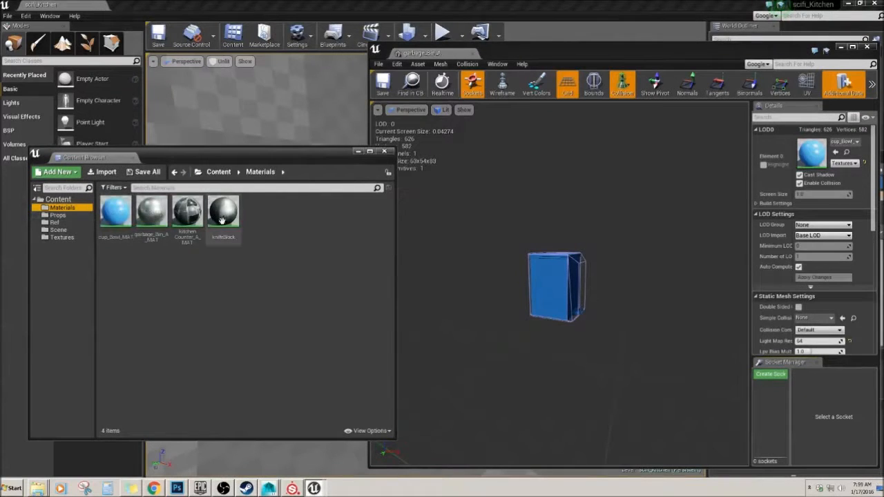
drag(152, 214, 646, 151)
drag(794, 147, 801, 151)
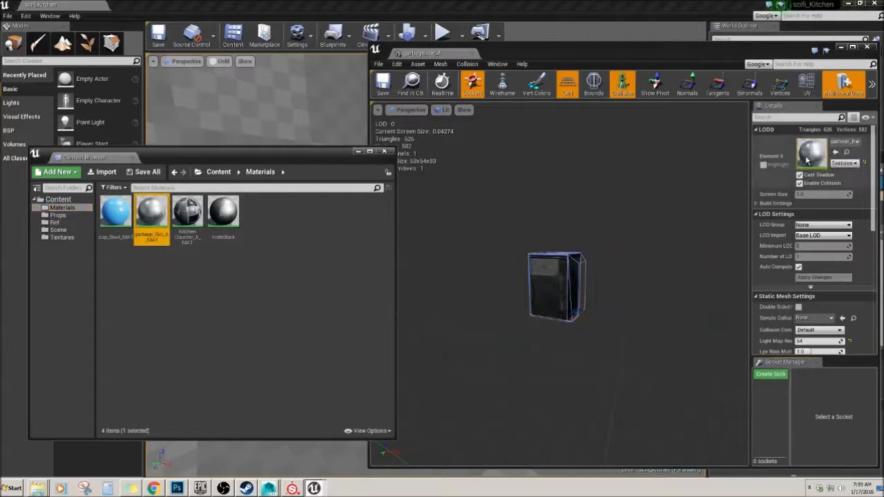
Step: Inspect the textured bin, save the garbage_Bin_A mesh and return to the bin in the kitchen level
mouse_move(612, 252)
mouse_down()
mouse_move(540, 254)
mouse_move(629, 258)
mouse_move(625, 242)
mouse_up()
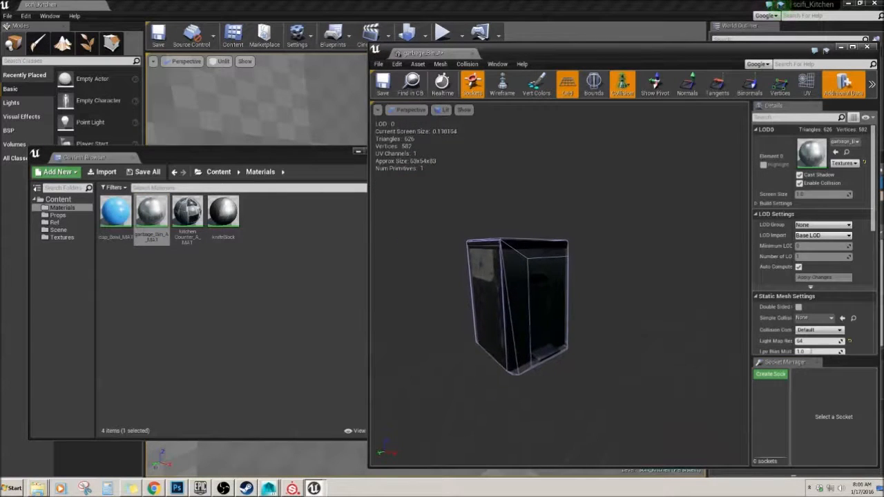
alt+right_drag(560, 284, 608, 276)
mouse_move(608, 276)
alt+mouse_down()
mouse_move(593, 269)
mouse_move(612, 271)
alt+mouse_up()
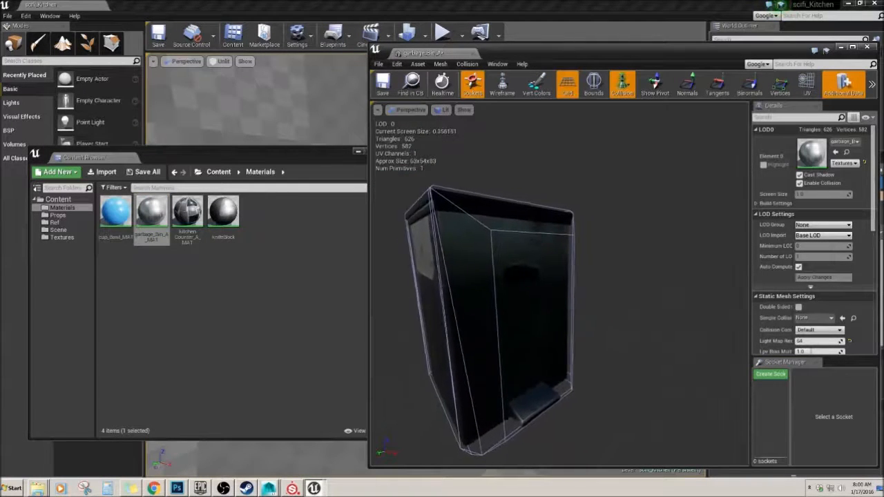
click(382, 86)
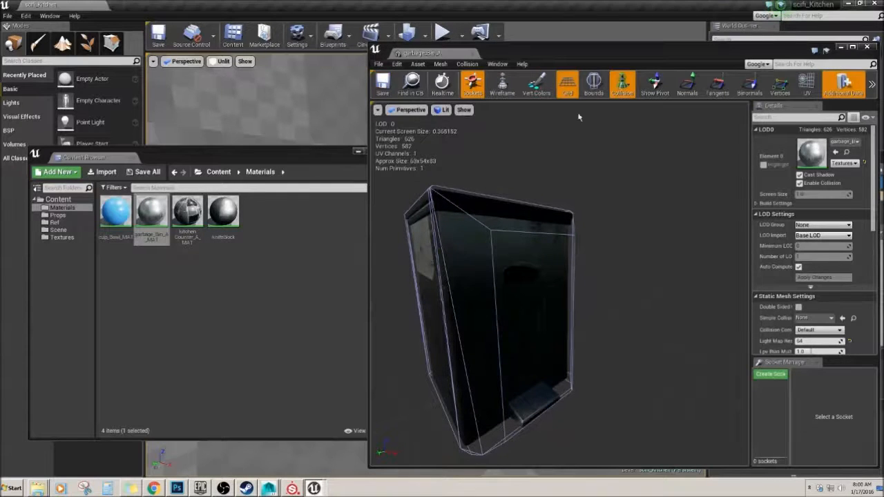
drag(680, 57, 516, 65)
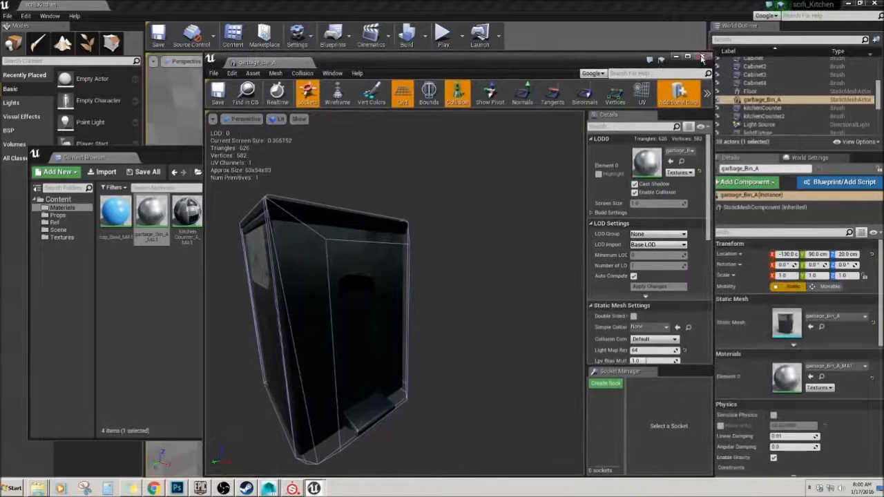
click(702, 58)
click(387, 151)
alt+drag(407, 324, 435, 300)
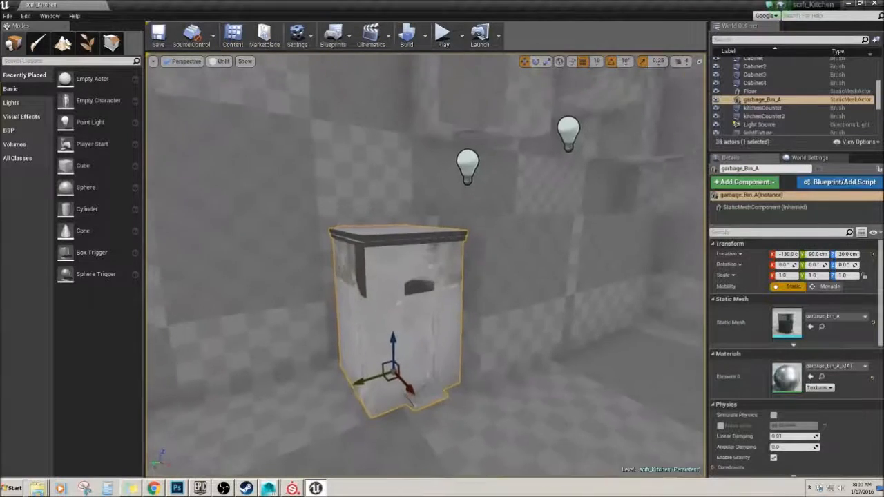
alt+right_drag(435, 300, 404, 311)
Step: Switch to Maya LT and start exporting the selected bin with FBX export as the file type
click(268, 488)
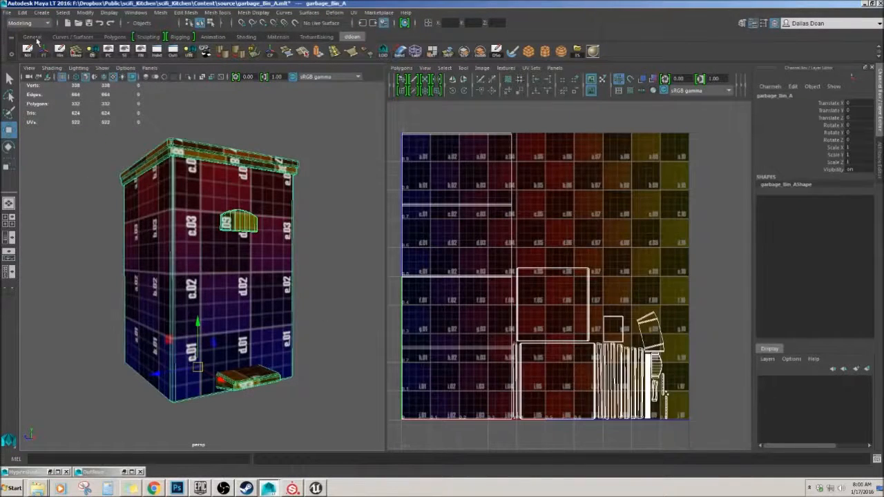
click(10, 13)
click(56, 136)
click(280, 390)
click(276, 400)
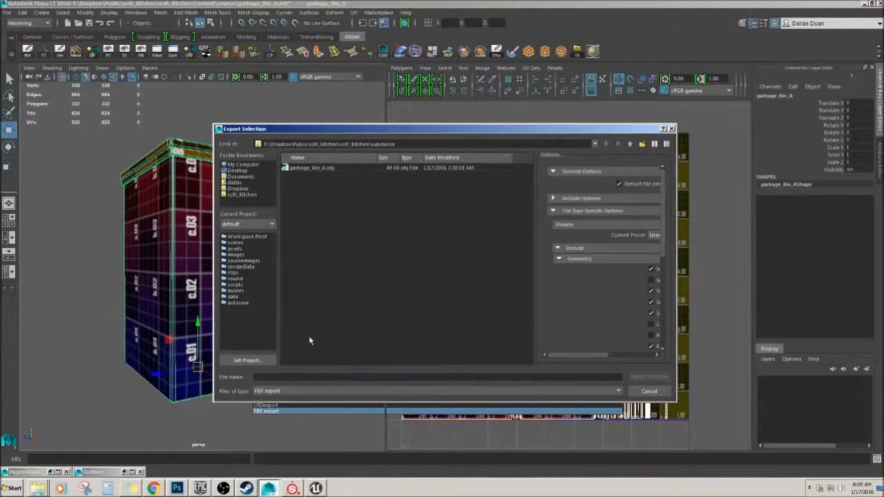
Step: Export the bin to the project's Content/Props folder as garbage_Bin_A.fbx, replacing the existing file
click(628, 145)
double_click(302, 198)
double_click(297, 167)
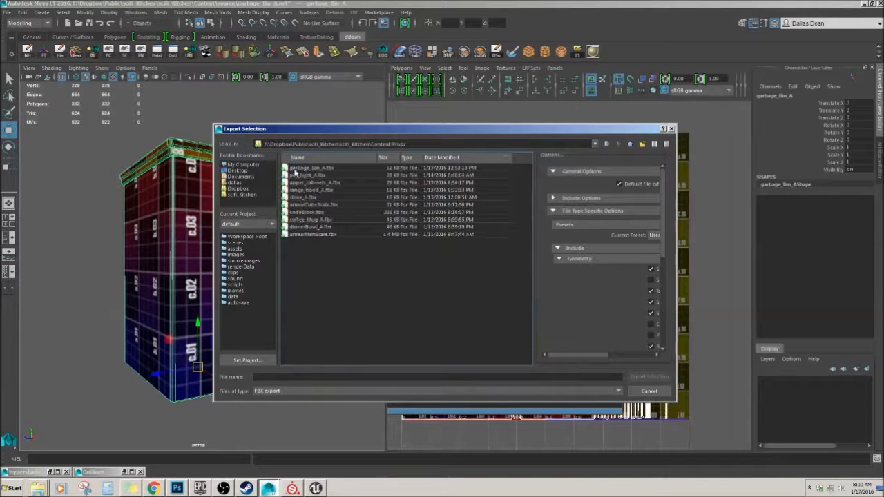
click(310, 167)
click(631, 378)
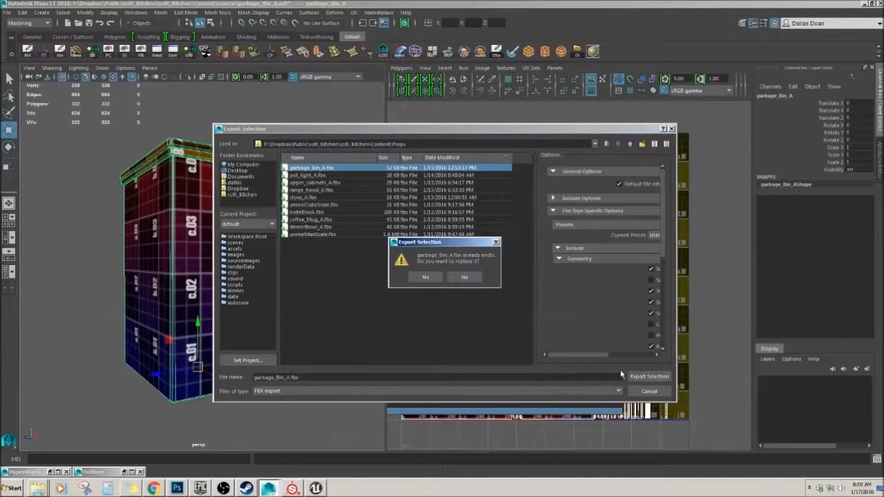
click(422, 276)
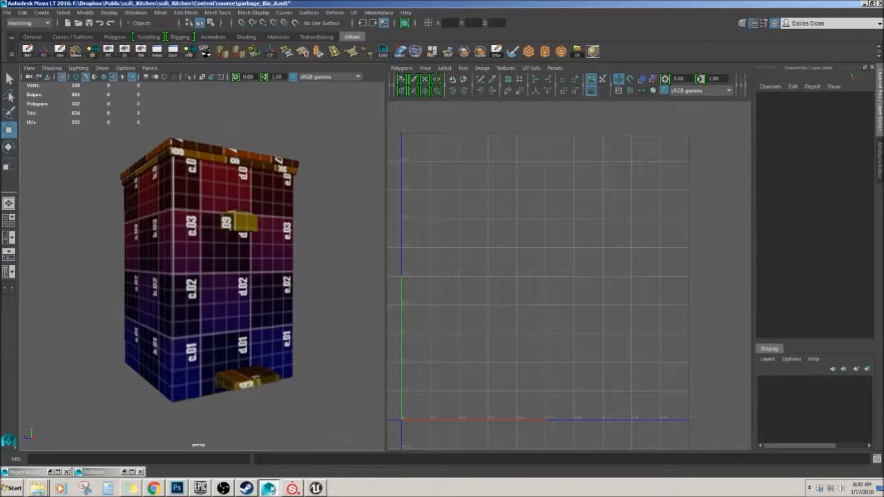
Step: Switch back to the Unreal editor and set the level viewport to Lit view mode
click(200, 488)
click(315, 489)
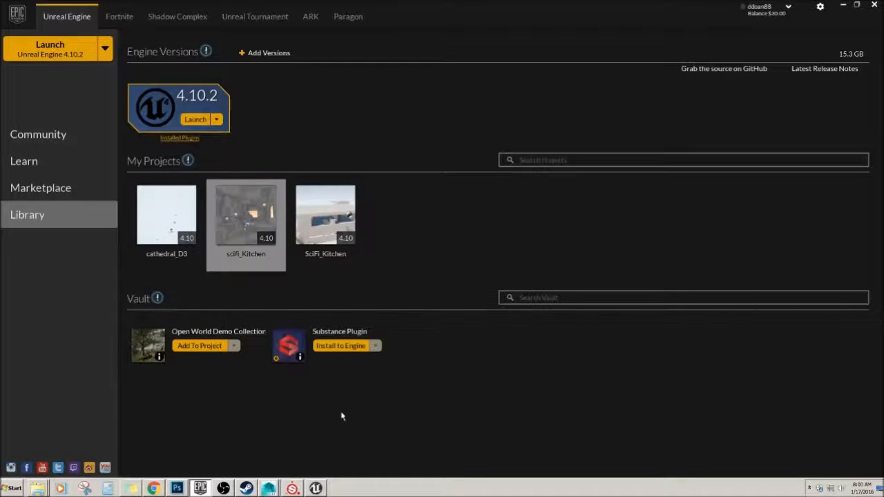
right_drag(457, 315, 700, 351)
click(220, 61)
click(220, 83)
Step: Duplicate a point light in the kitchen and place the copy at X -40, Y 90, Z 130 cm
right_drag(387, 277, 331, 294)
right_drag(382, 154, 523, 132)
click(556, 81)
alt+drag(619, 115, 422, 263)
drag(406, 309, 334, 350)
drag(357, 305, 334, 220)
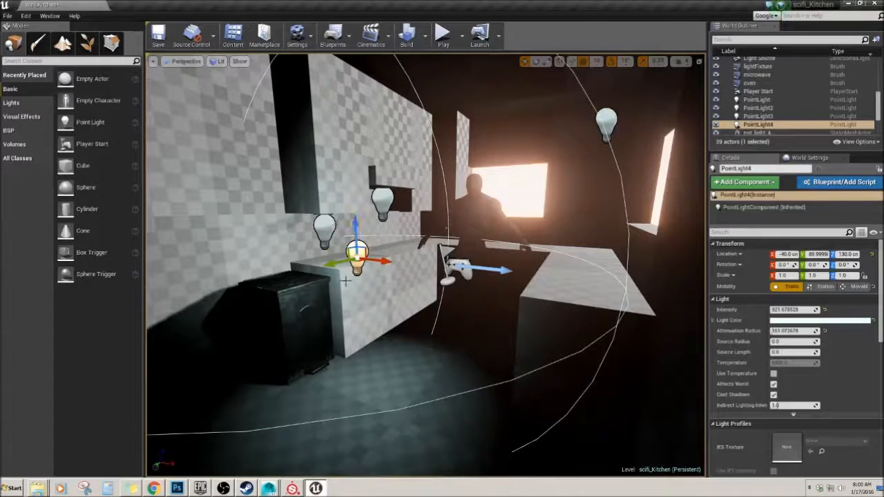
Step: Move the duplicated point light near the bin to X -80, Y 140, Z 130 cm
drag(330, 264, 250, 294)
right_drag(250, 294, 319, 323)
drag(435, 223, 359, 230)
right_drag(359, 230, 318, 237)
Step: Build the level and examine the lighting around the bin
click(408, 36)
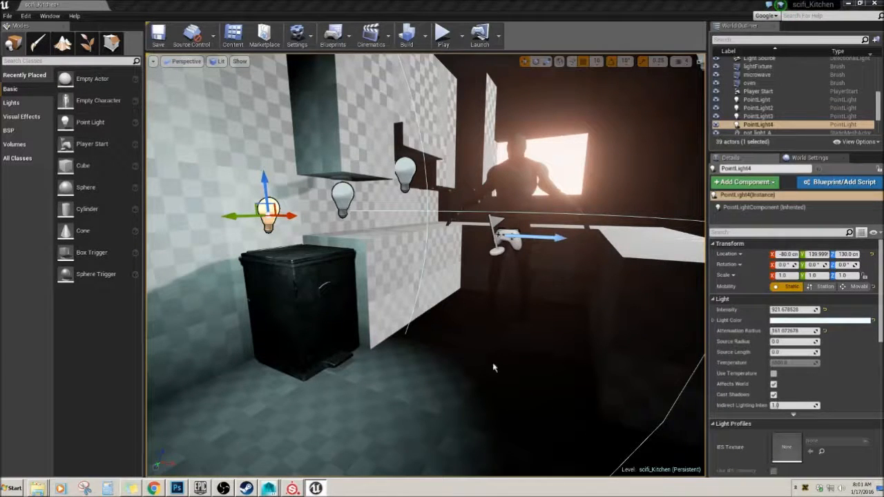
right_click(438, 299)
right_drag(330, 306, 378, 280)
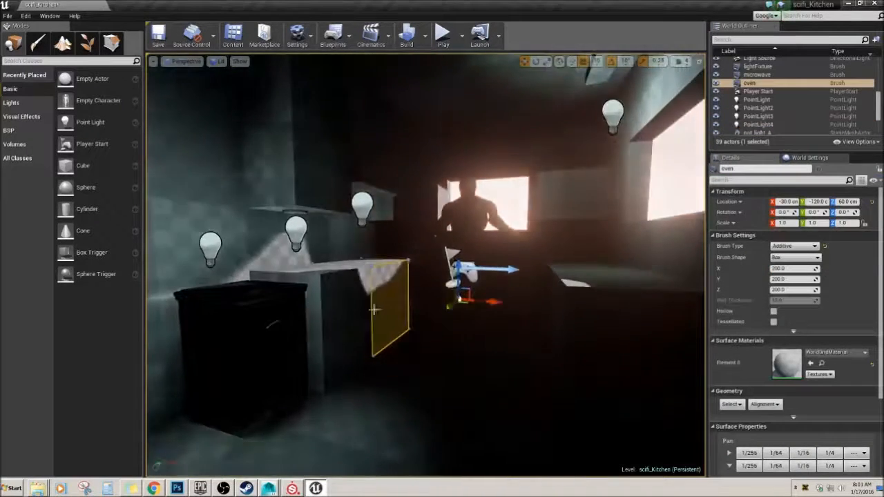
right_drag(394, 312, 321, 304)
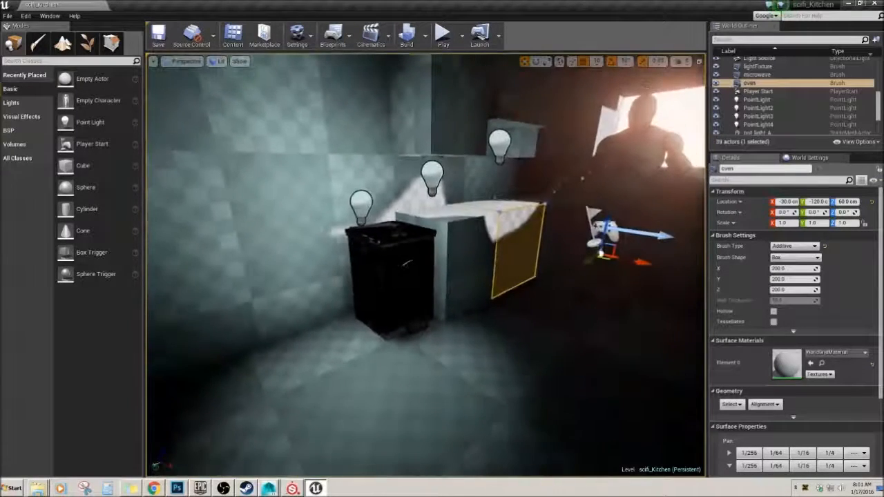
Step: Select the garbage bin and move it to the bright side of the room at X 230, Y 90, Z 100 cm
click(393, 292)
right_drag(394, 292, 455, 295)
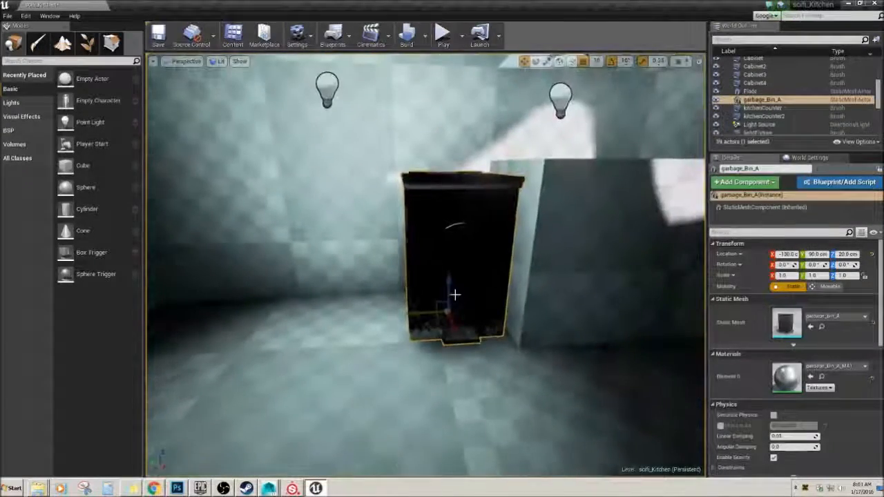
drag(457, 284, 410, 138)
scroll(410, 138, down, 3)
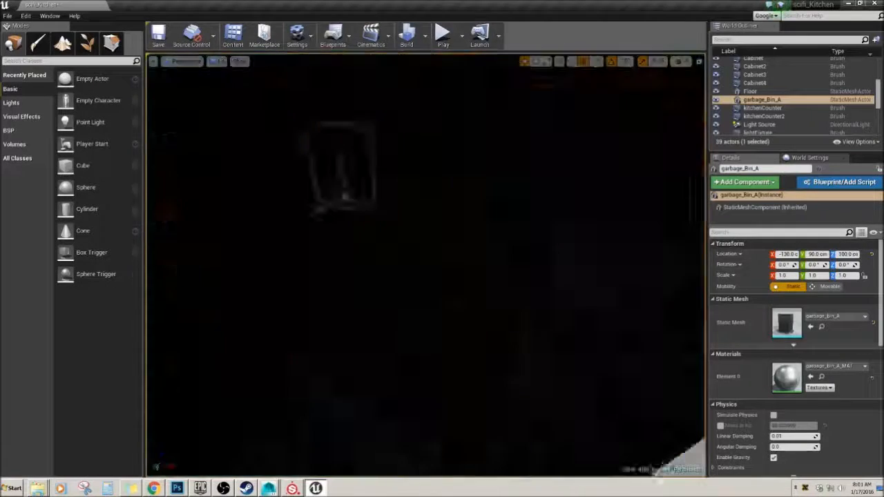
drag(395, 218, 680, 296)
right_drag(518, 276, 428, 279)
Step: Set the viewport exposure to Fixed at Log 0
click(153, 61)
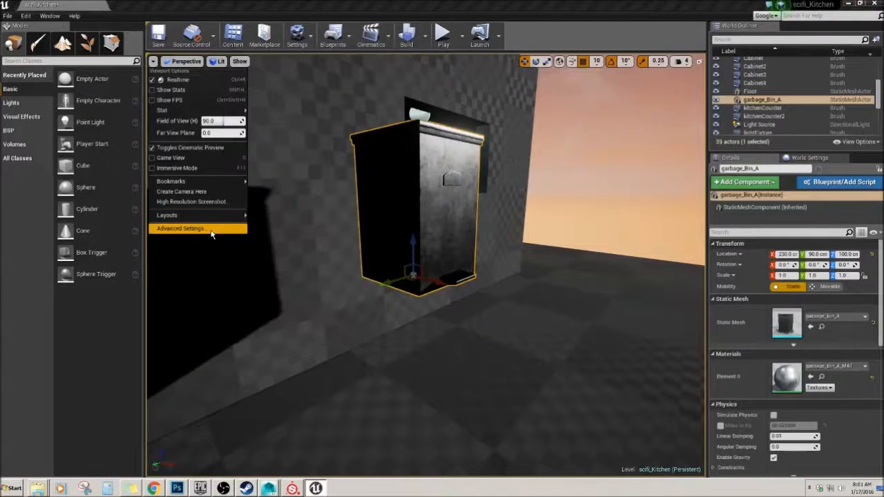
click(184, 62)
click(218, 61)
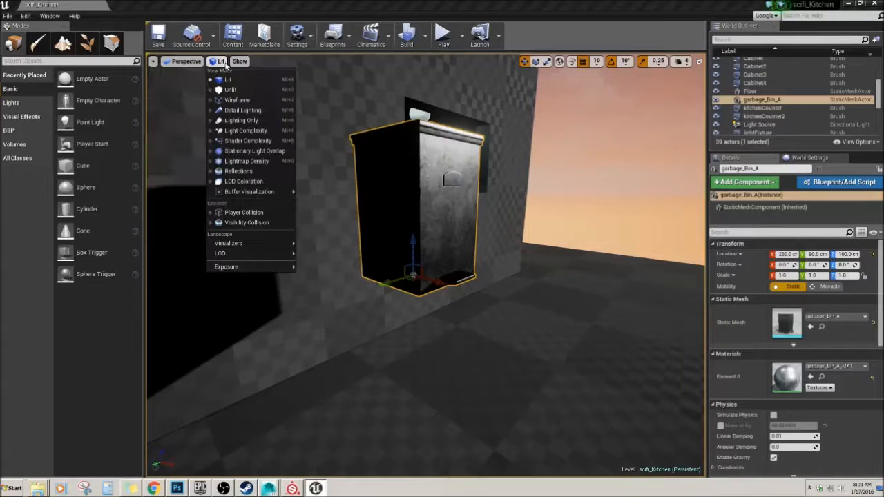
mouse_move(253, 267)
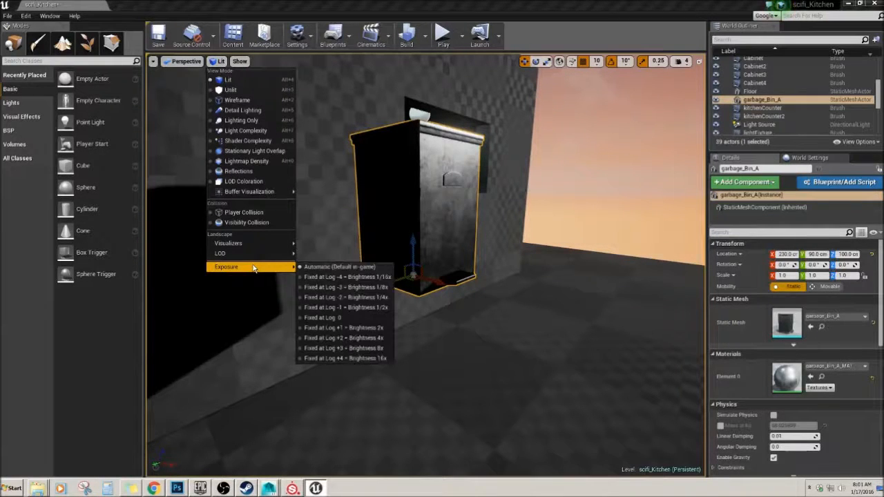
click(341, 317)
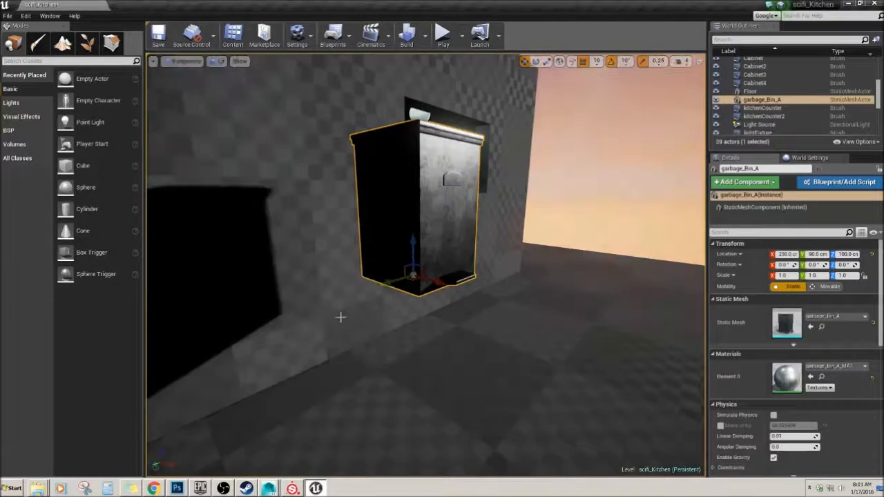
Step: Move the garbage bin back inside the room beside the kitchen counter, at X -130, Y 90, Z 20 cm
drag(443, 283, 359, 261)
right_drag(359, 261, 397, 262)
right_drag(620, 269, 618, 300)
drag(558, 320, 275, 312)
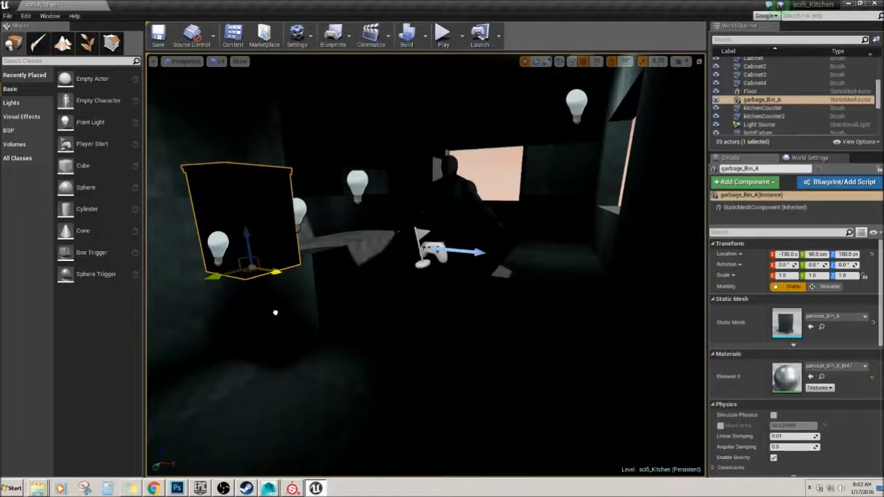
right_drag(274, 312, 325, 292)
drag(362, 273, 363, 360)
right_drag(362, 359, 370, 321)
Step: Reposition the point light nearest the garbage bin at Y 100 cm, adjusting its height so it sits above the bin
click(332, 227)
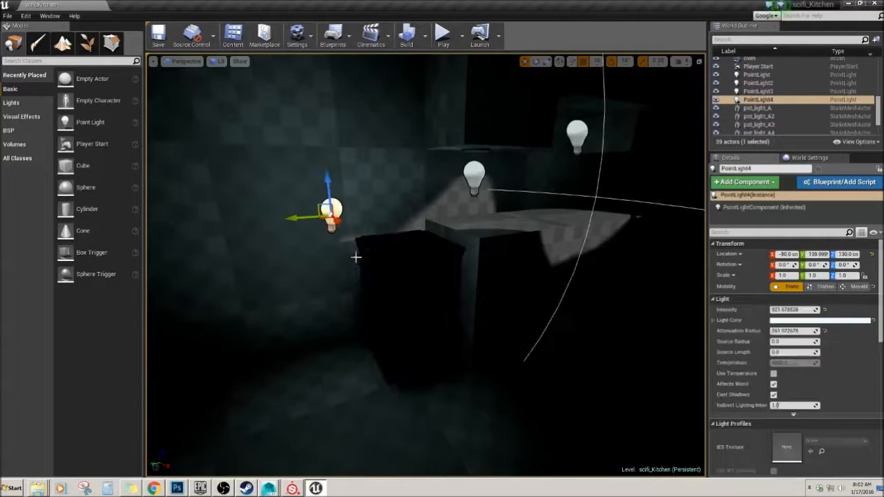
drag(289, 217, 390, 225)
right_drag(391, 225, 467, 161)
drag(438, 181, 437, 247)
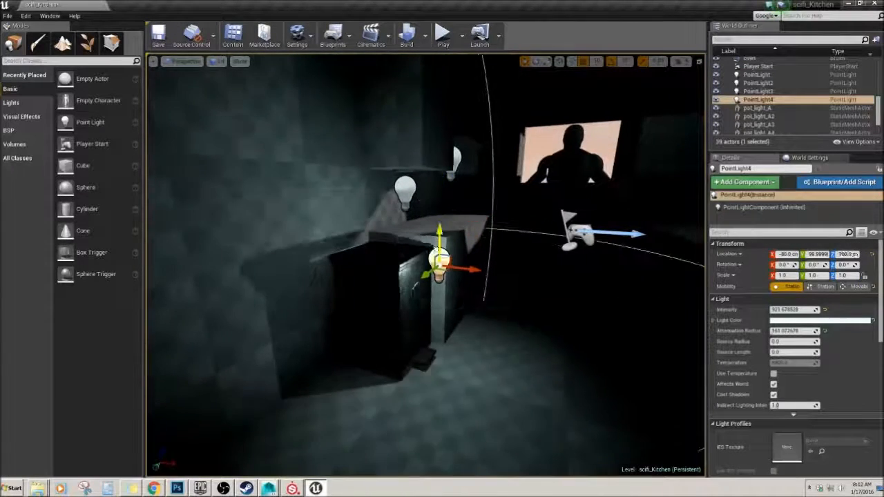
right_drag(430, 298, 412, 294)
drag(361, 292, 315, 295)
right_drag(316, 295, 295, 290)
drag(452, 240, 450, 118)
right_drag(450, 117, 493, 321)
Step: Save all modified content, including the garbage_Bin_A_MAT material
click(462, 331)
right_drag(396, 335, 397, 337)
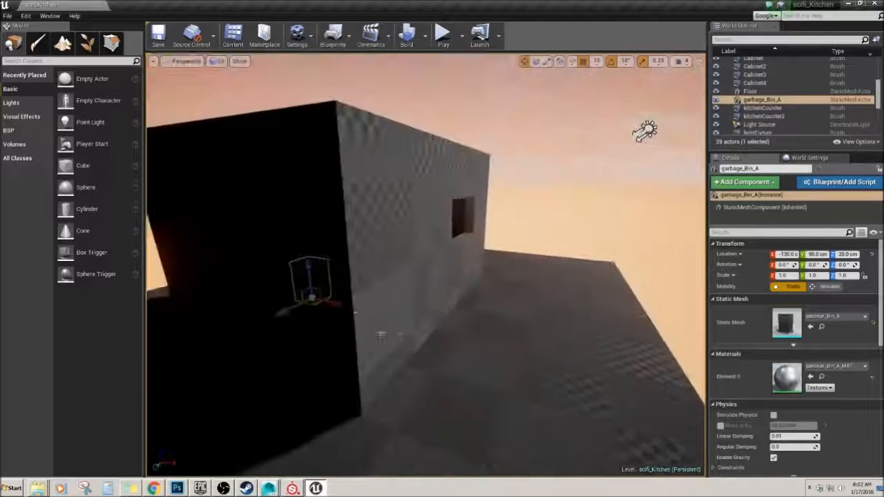
click(232, 36)
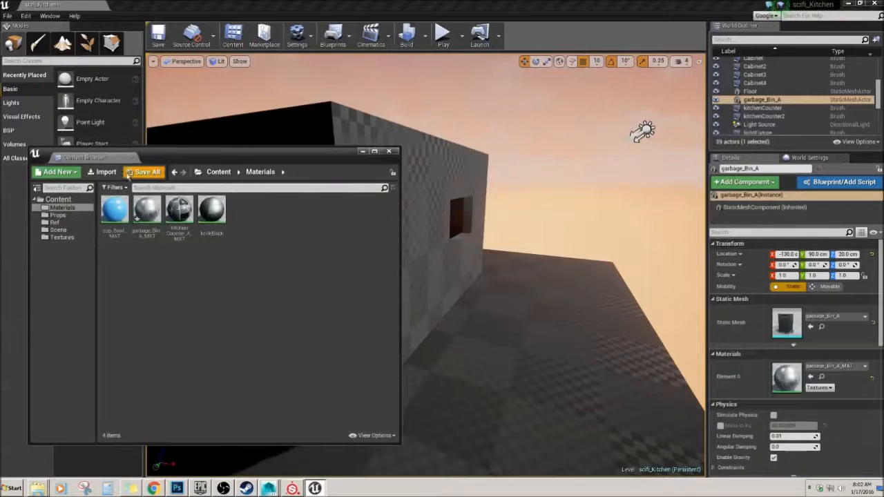
click(130, 174)
click(526, 343)
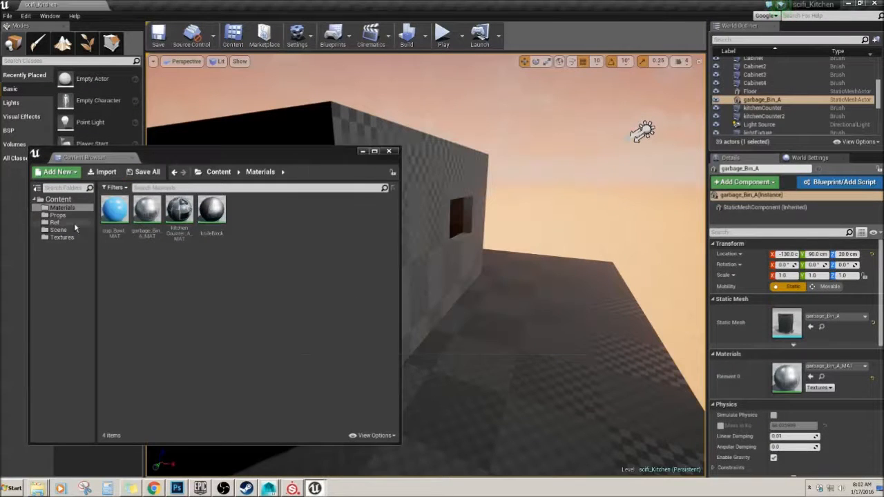
Step: Place a second garbage bin mesh from the Props folder on the floor outside the room
click(58, 216)
drag(185, 210, 541, 308)
right_drag(540, 308, 515, 311)
key(w)
key(d)
click(362, 152)
right_drag(472, 281, 442, 287)
key(w)
key(s)
Step: Move the second bin into the sunlight at X 340, Y -200, Z 20 cm and rotate it about -50° around Z
drag(399, 334, 684, 365)
right_drag(683, 364, 732, 359)
key(d)
mouse_move(372, 344)
mouse_down()
mouse_move(349, 349)
mouse_move(366, 358)
mouse_up()
click(466, 304)
Step: Examine the second bin's material from several angles under the directional sunlight
right_drag(466, 304, 558, 354)
click(454, 322)
key(d)
click(484, 323)
key(a)
key(w)
key(s)
key(a)
key(w)
key(w)
key(s)
right_drag(497, 328, 497, 325)
key(s)
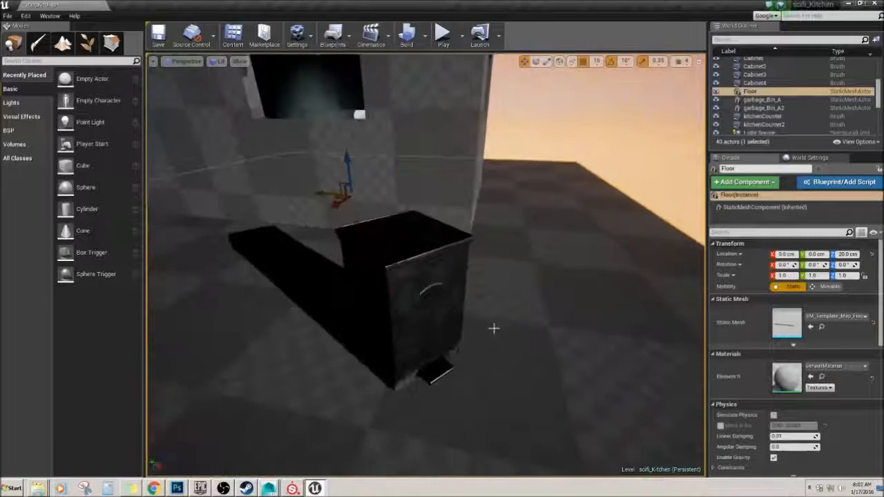
Step: Delete the second garbage bin outside the room
click(453, 299)
key(w)
right_drag(452, 299, 478, 304)
key(s)
key(w)
key(s)
key(a)
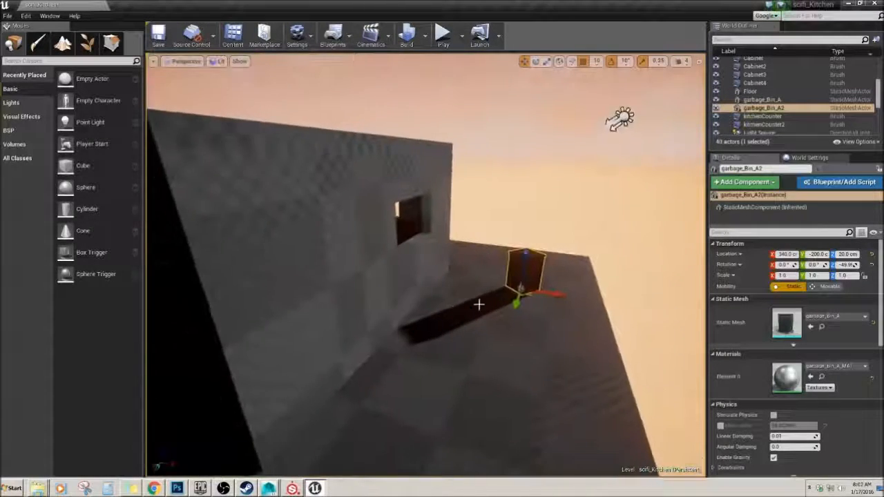
key(Delete)
Step: Examine the garbage bin beside the kitchen counter under the room's point lights
right_drag(531, 297, 513, 297)
key(s)
key(w)
key(w)
key(s)
key(s)
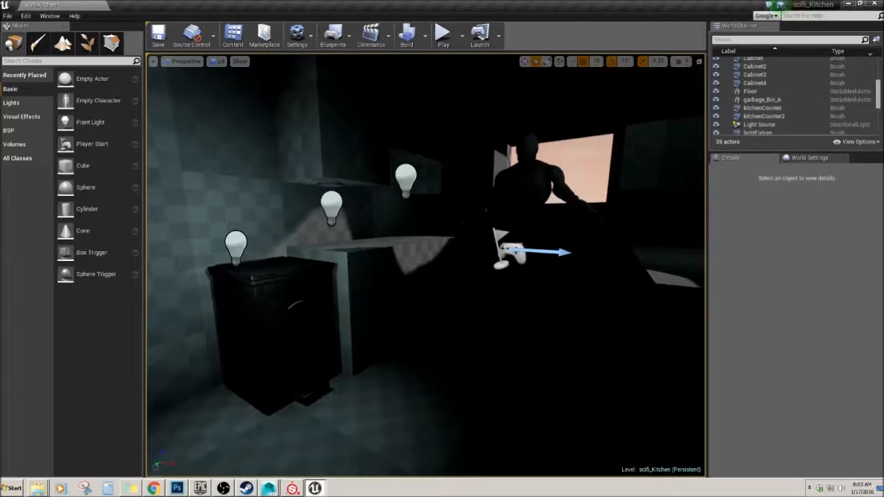